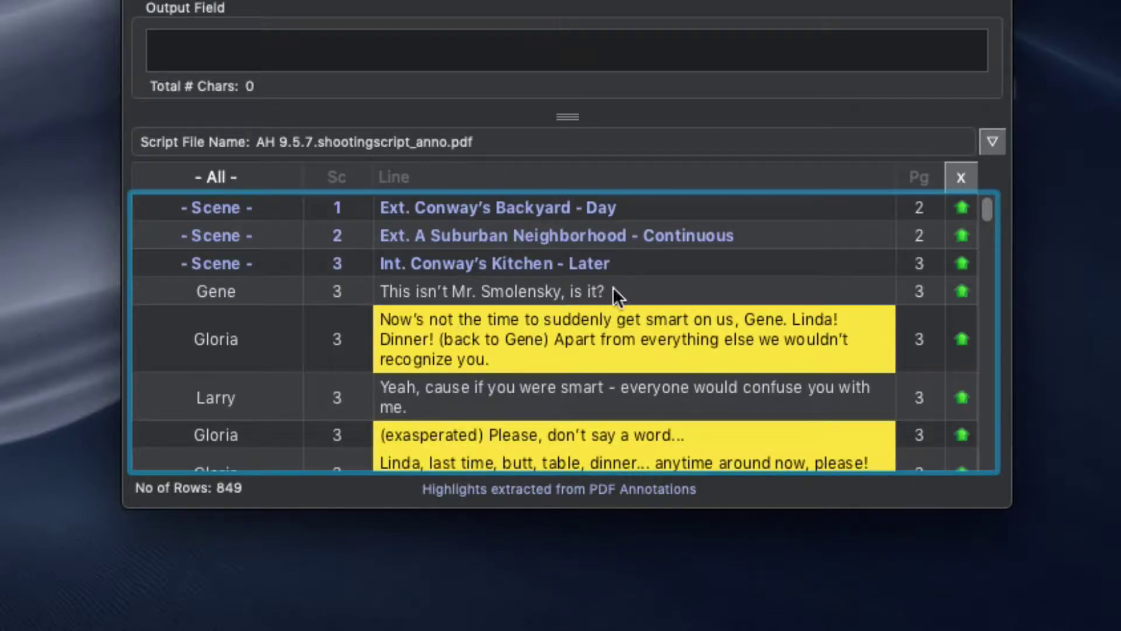
# Load Gene's scene 3 line from the script into the ADR cue, then make its surname bold and change its text color.
pyautogui.click(616, 287)
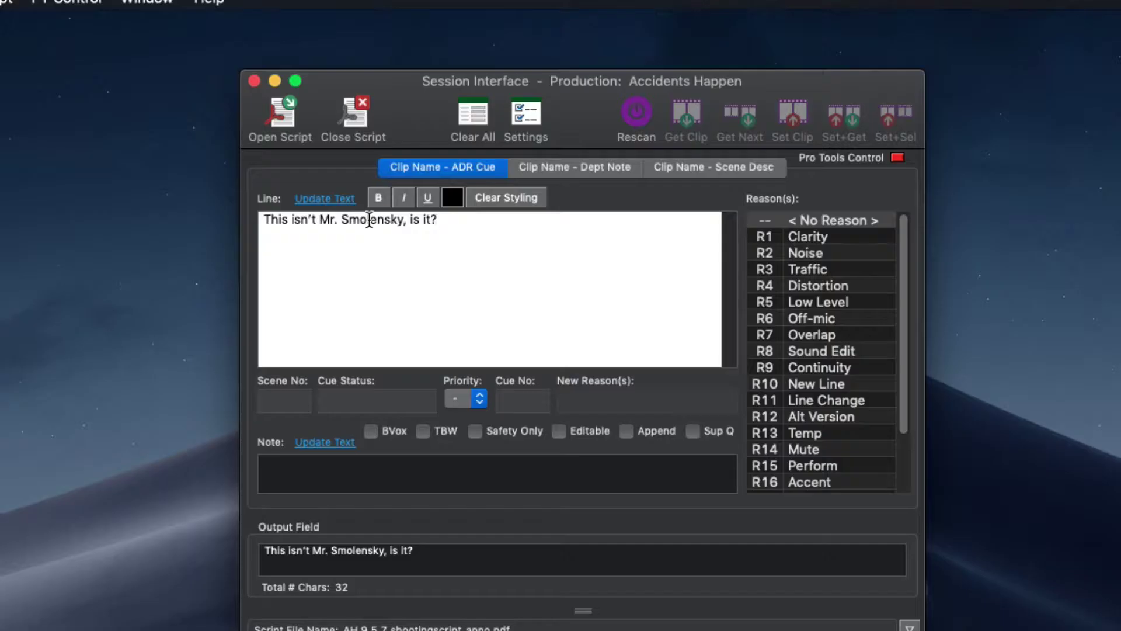
pyautogui.doubleClick(376, 220)
pyautogui.click(379, 198)
pyautogui.click(462, 196)
pyautogui.click(503, 288)
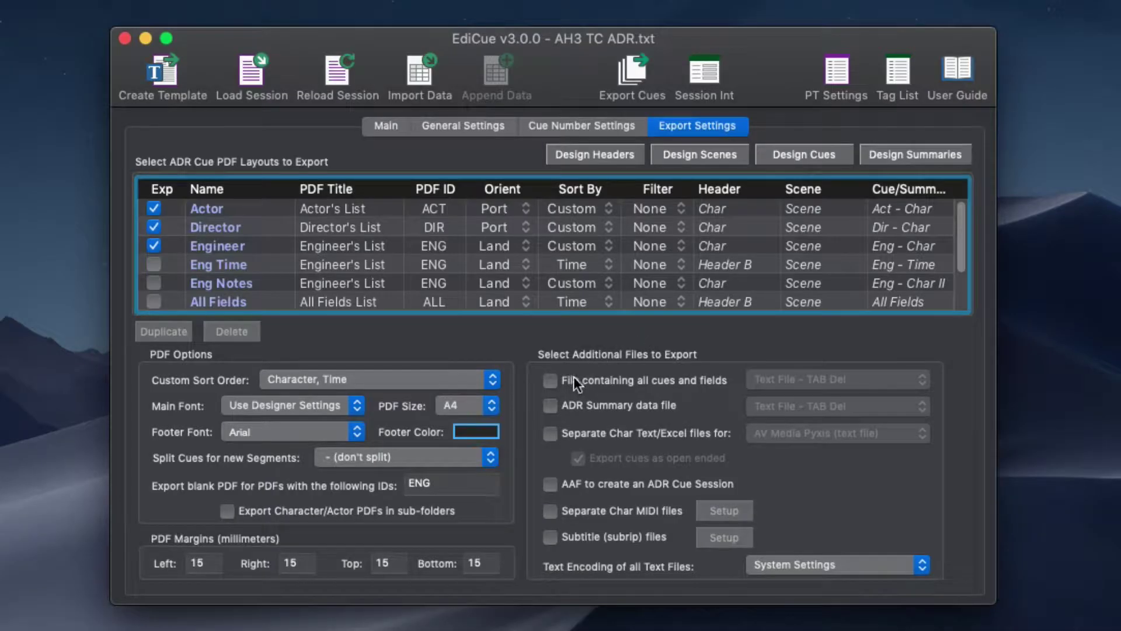
# Enable export of the file containing all cues and fields, the ADR Summary data file, and the separate character Text/Excel files.
pyautogui.click(574, 380)
pyautogui.click(577, 401)
pyautogui.click(587, 433)
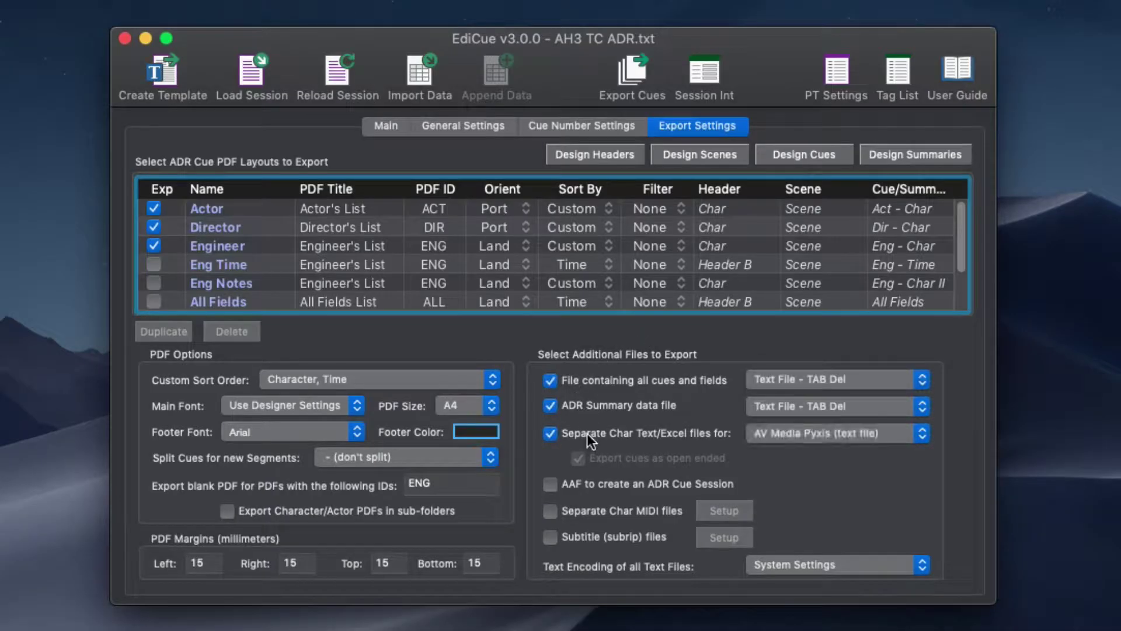
pyautogui.moveTo(962, 244)
pyautogui.mouseDown()
pyautogui.moveTo(962, 295)
pyautogui.moveTo(968, 225)
pyautogui.mouseUp()
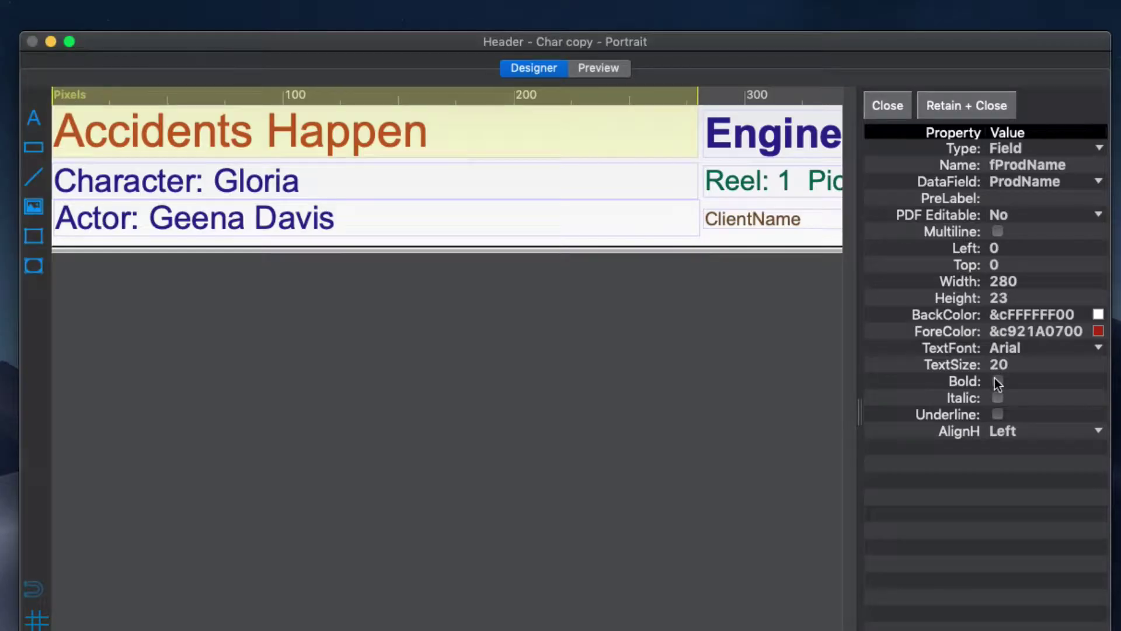
# Make the production name field in the portrait Char copy header bold, italic and underlined.
pyautogui.click(997, 381)
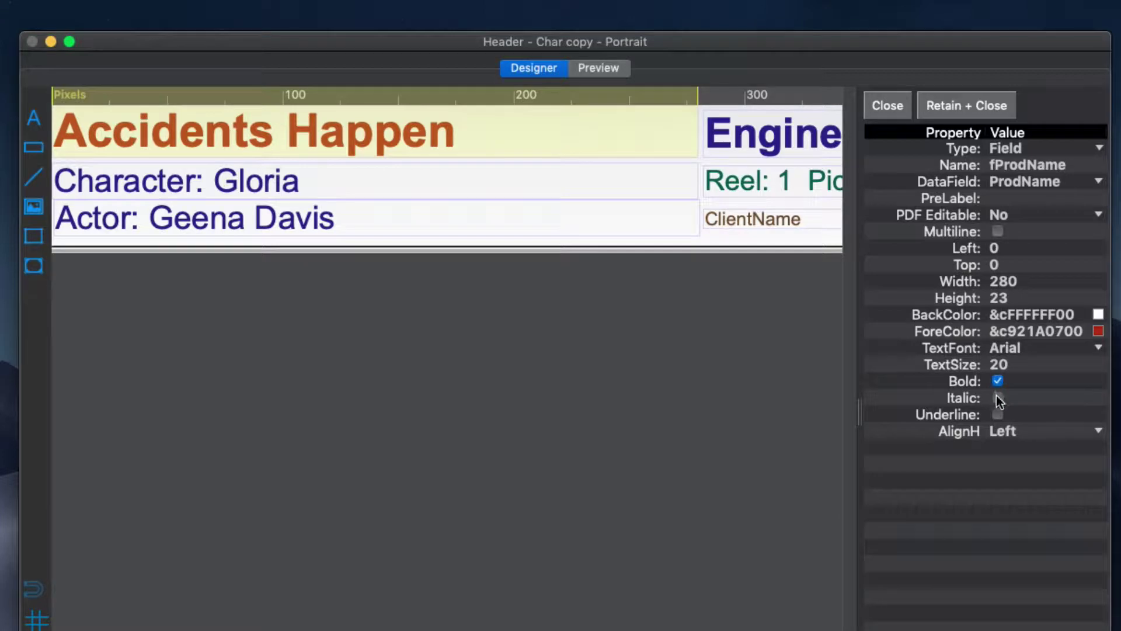
pyautogui.click(997, 398)
pyautogui.click(998, 414)
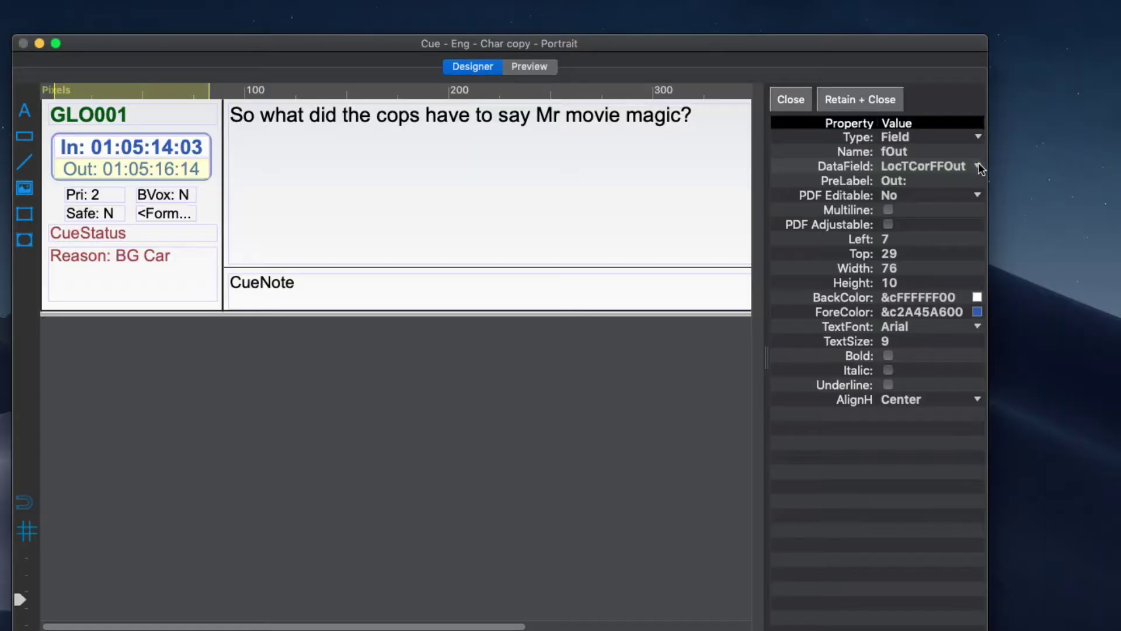
# Set the data field of the cue layout's fOut field to LocFFIn.
pyautogui.click(977, 166)
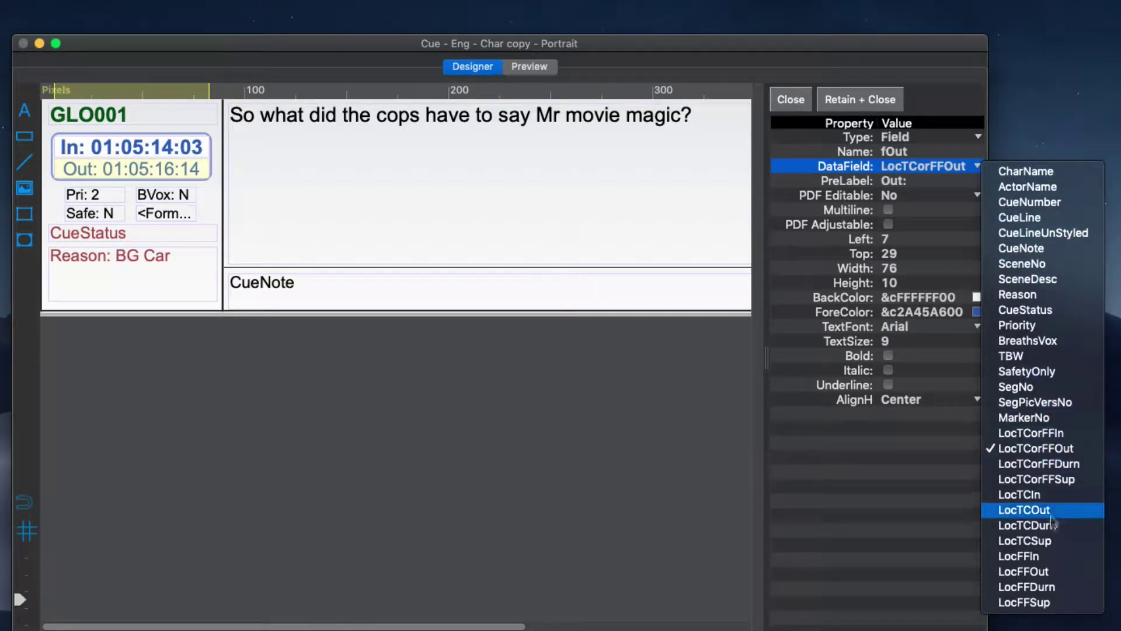
pyautogui.click(1051, 556)
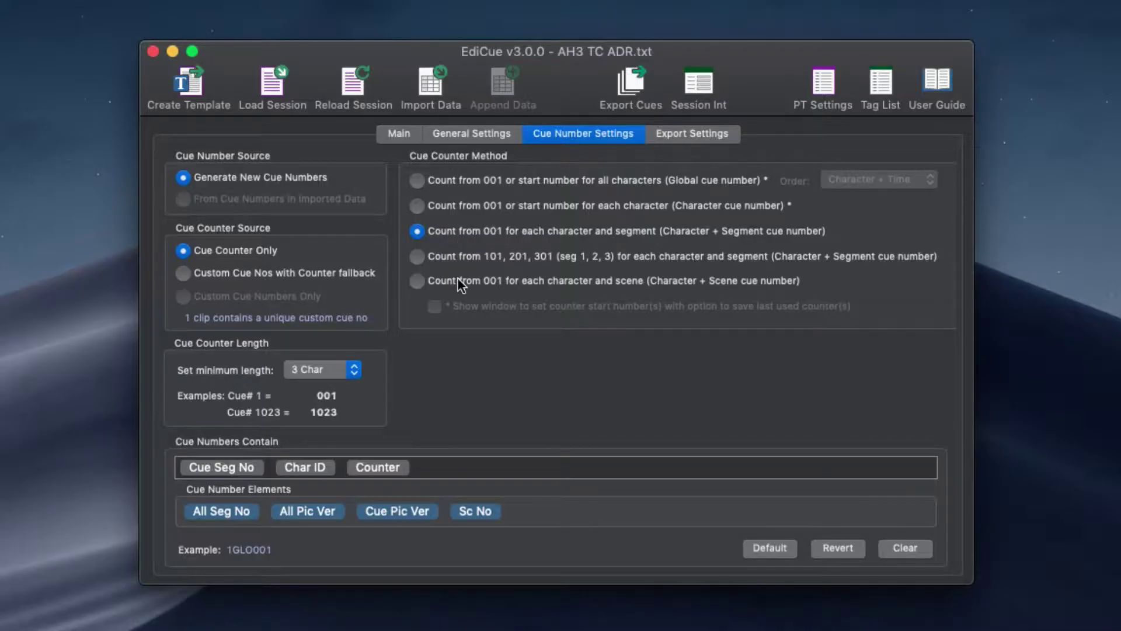
# Count cues from 001 for each character and scene, and add the Cue Seg No element to the cue number.
pyautogui.click(458, 280)
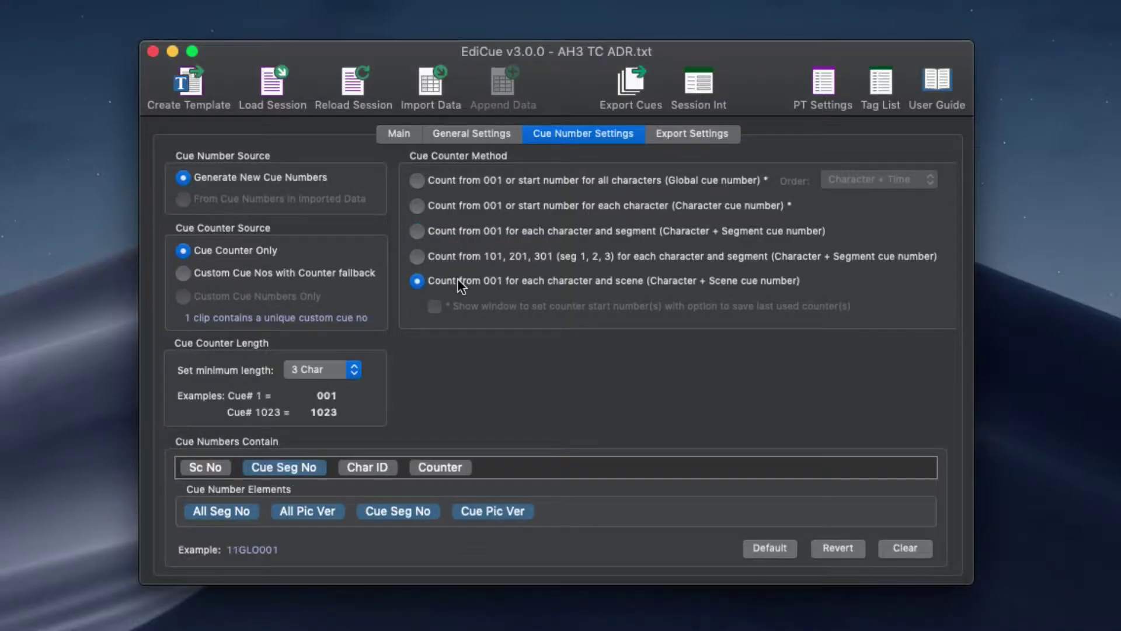
pyautogui.moveTo(383, 512); pyautogui.dragTo(519, 466)
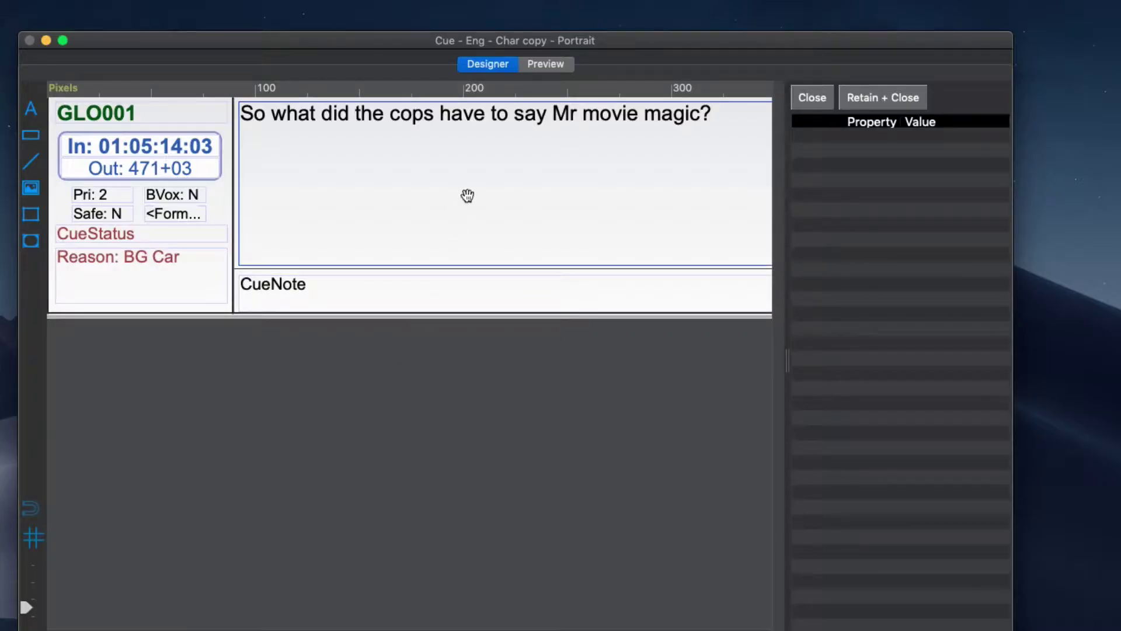
# Change the cue line field's PDF Editable option, and enter "This is the new line" in the exported PDF.
pyautogui.click(467, 196)
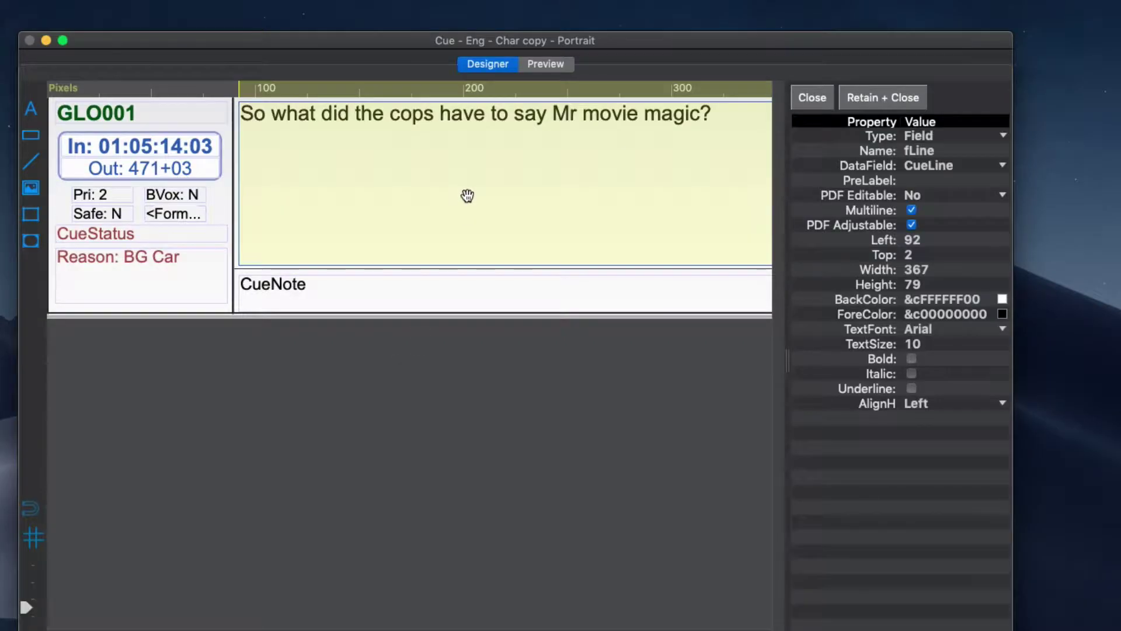
pyautogui.click(1005, 196)
pyautogui.click(1042, 232)
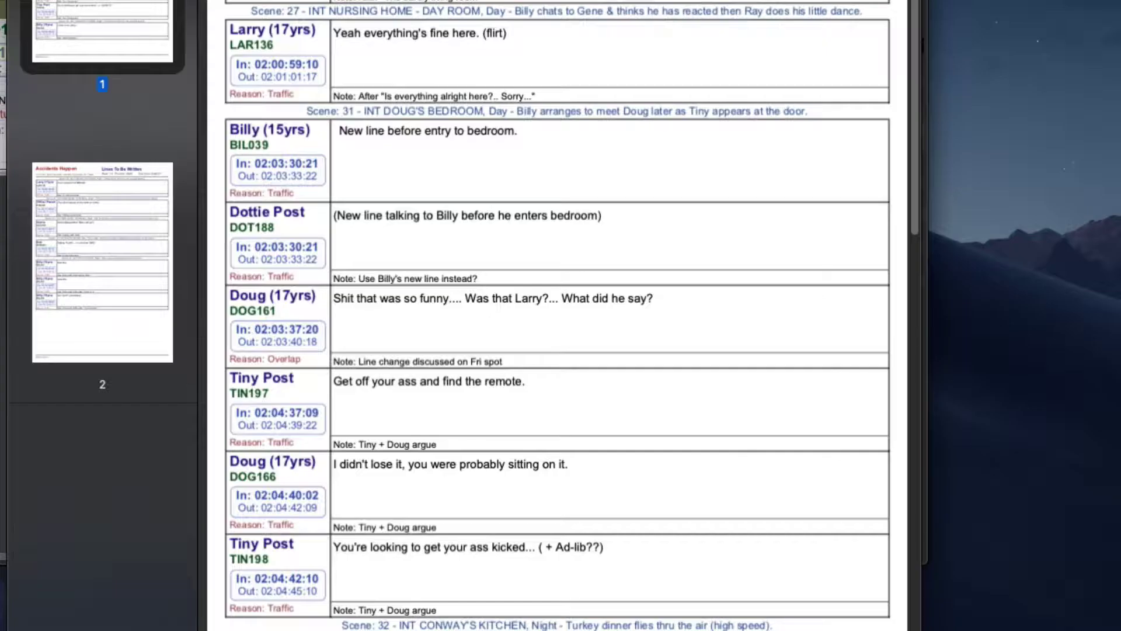
pyautogui.write('This is the new line')
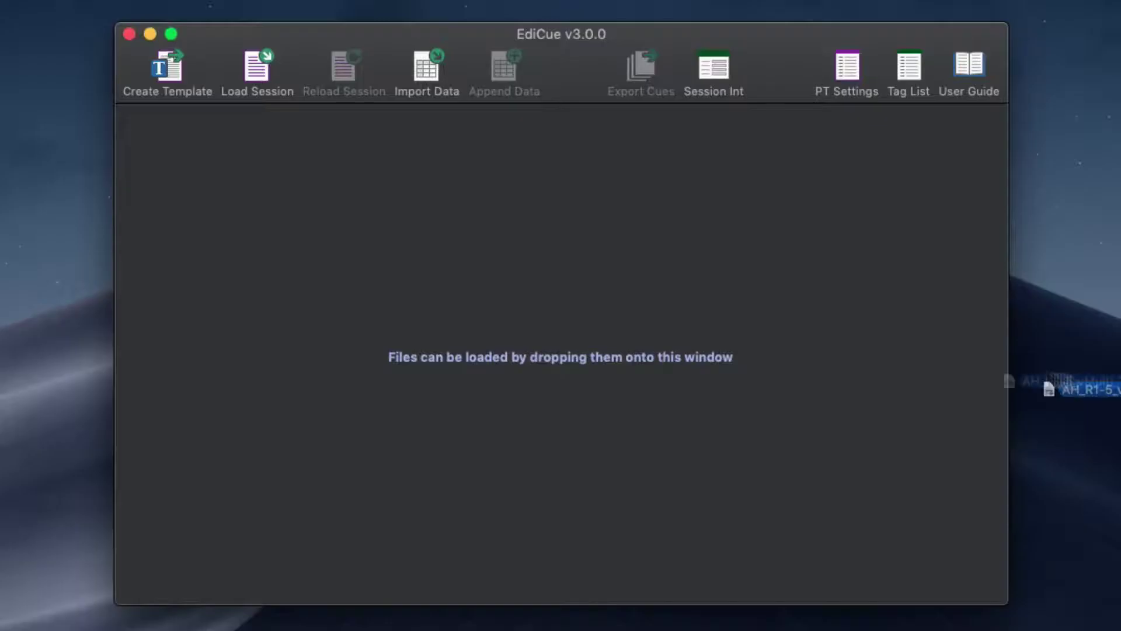
# Import the edited AH_R1-5 PDF into EdiCue, loading just the cues that contain edited fields.
pyautogui.moveTo(1042, 384); pyautogui.dragTo(636, 297)
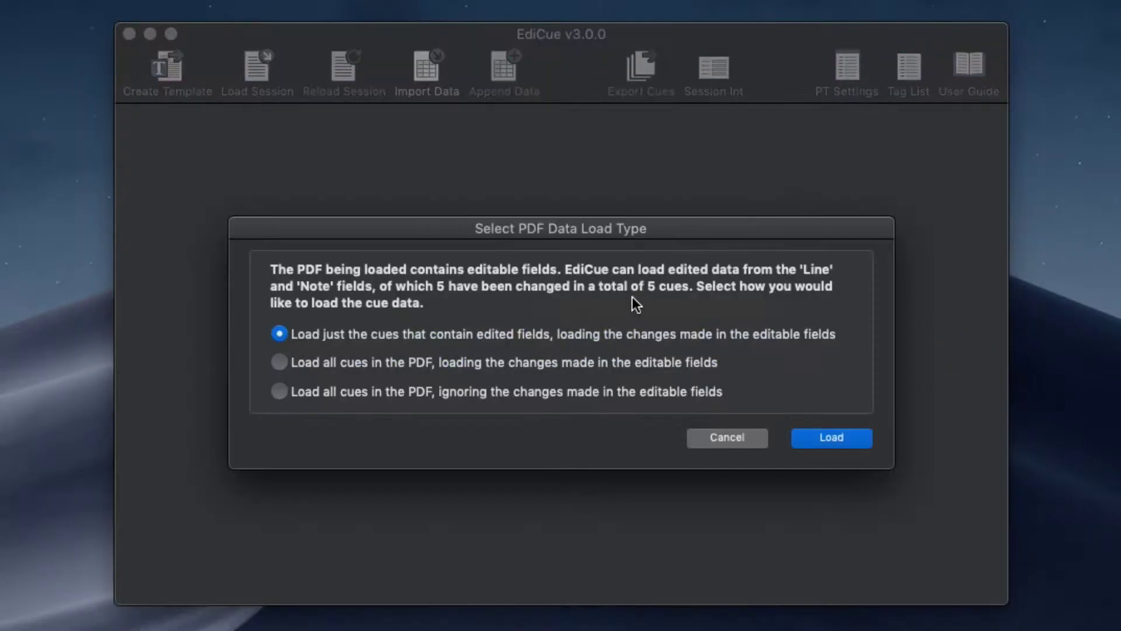
pyautogui.click(817, 437)
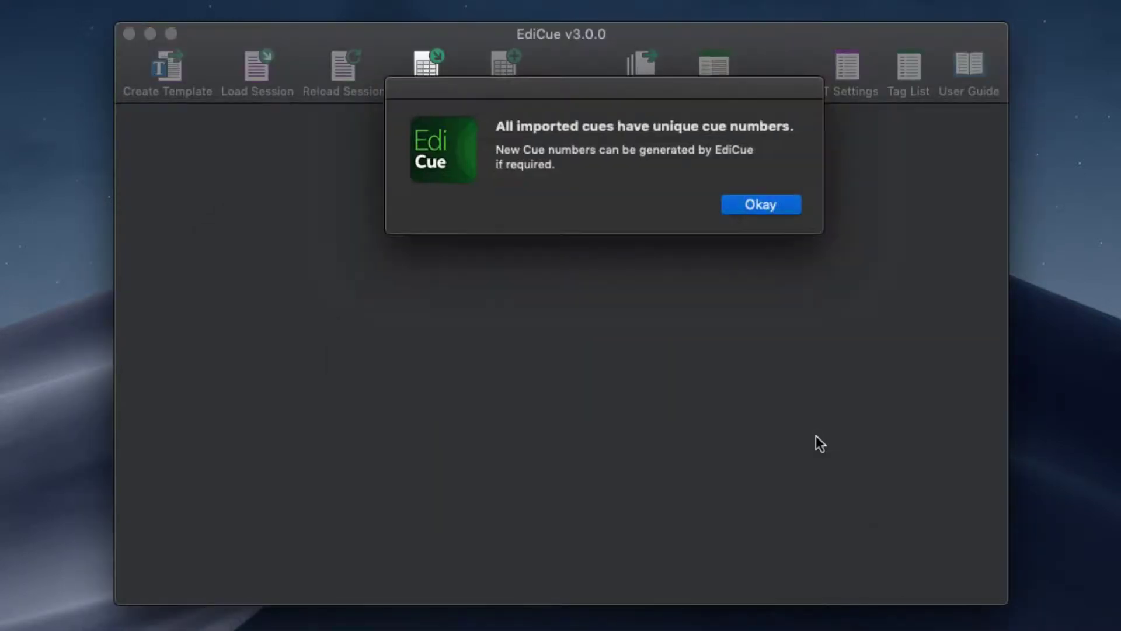
pyautogui.click(760, 205)
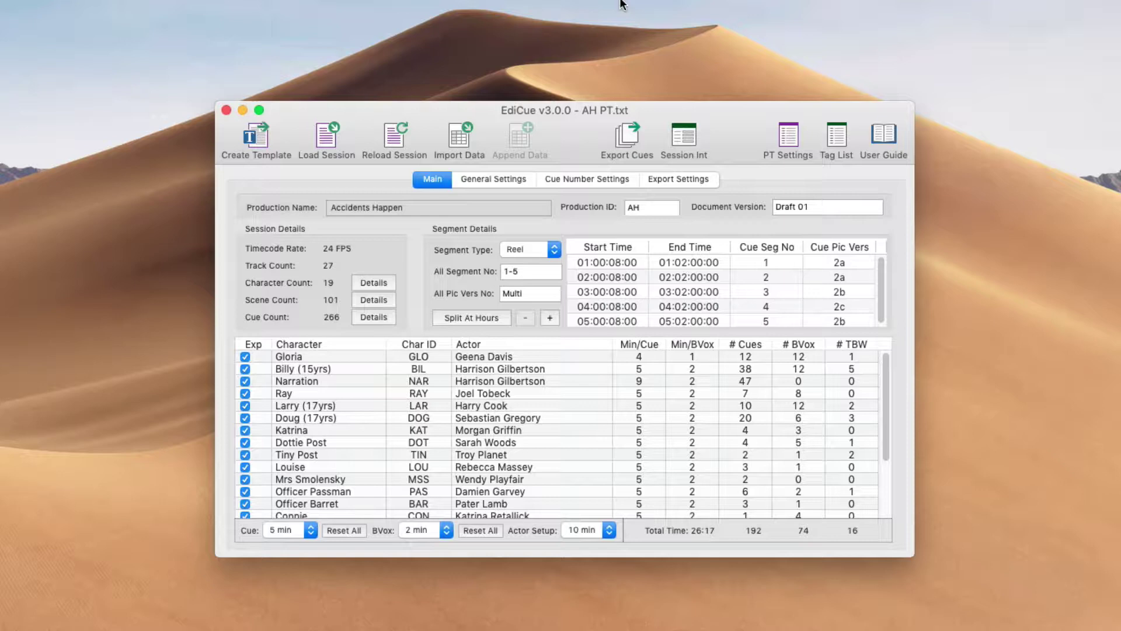
# View the export settings and the cue designs available for the Engineer AH layout, keeping Eng - Char.
pyautogui.click(666, 176)
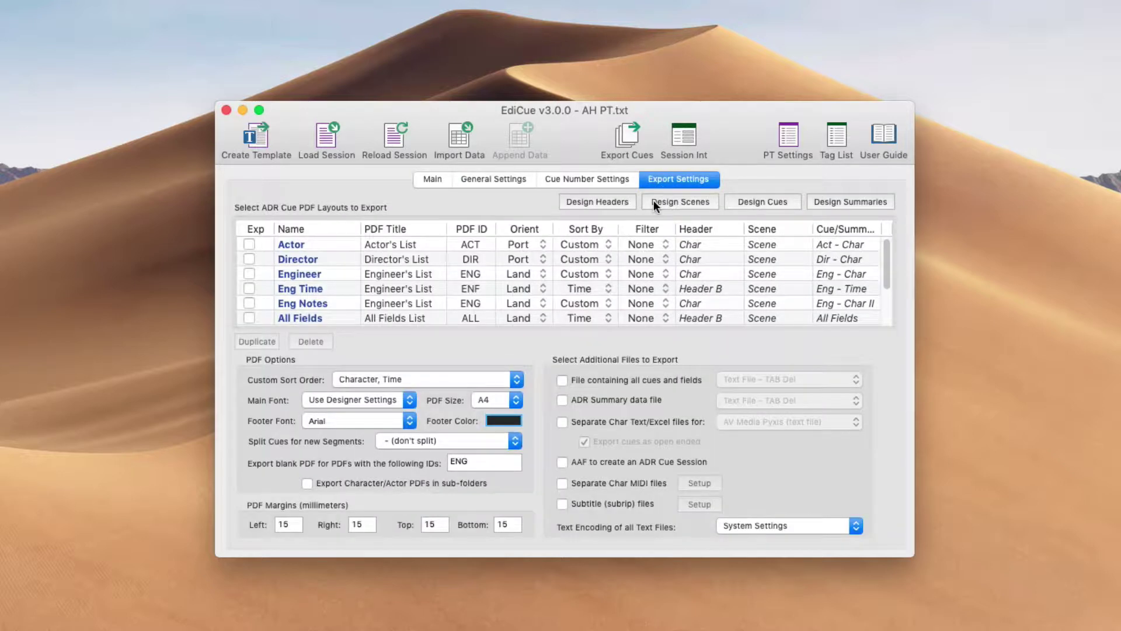
pyautogui.moveTo(888, 249); pyautogui.dragTo(881, 297)
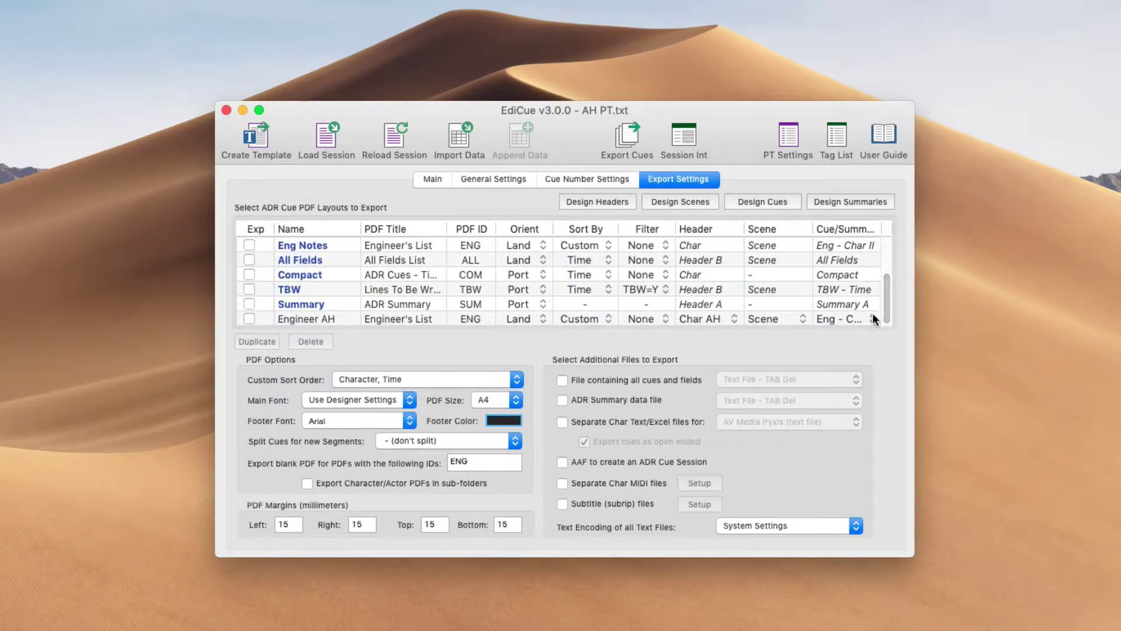
pyautogui.click(873, 316)
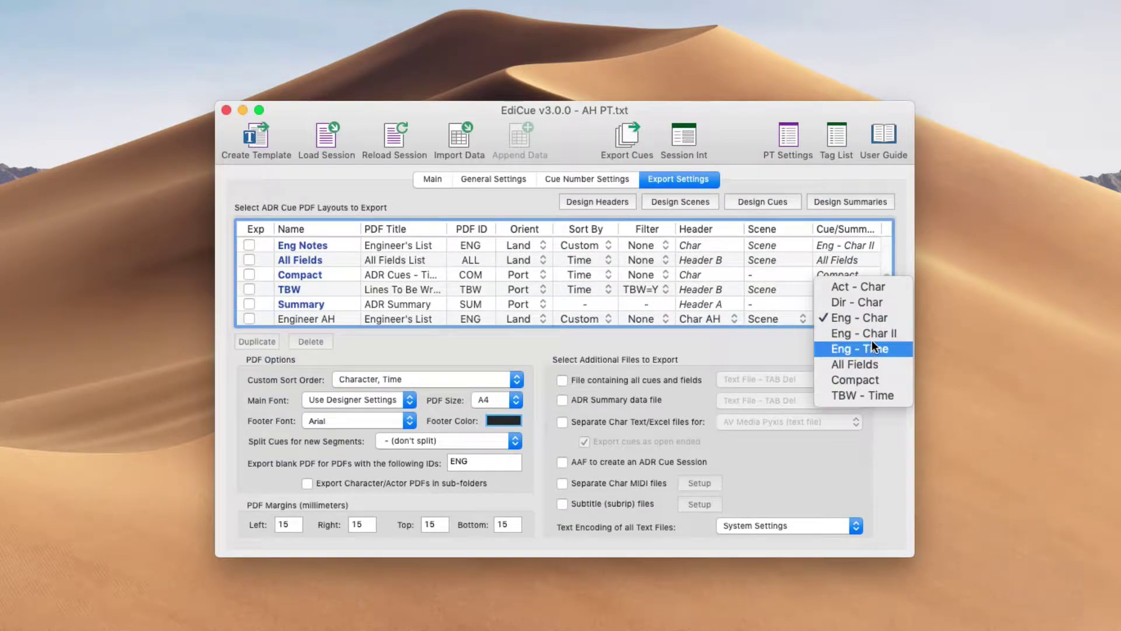
pyautogui.click(871, 317)
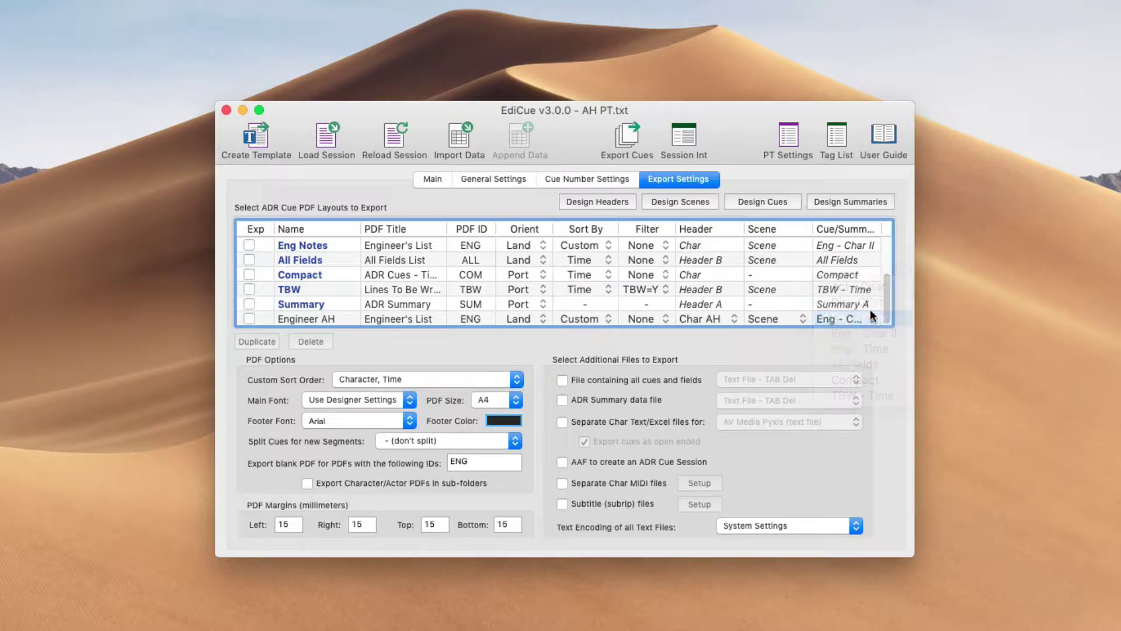
pyautogui.moveTo(850, 316)
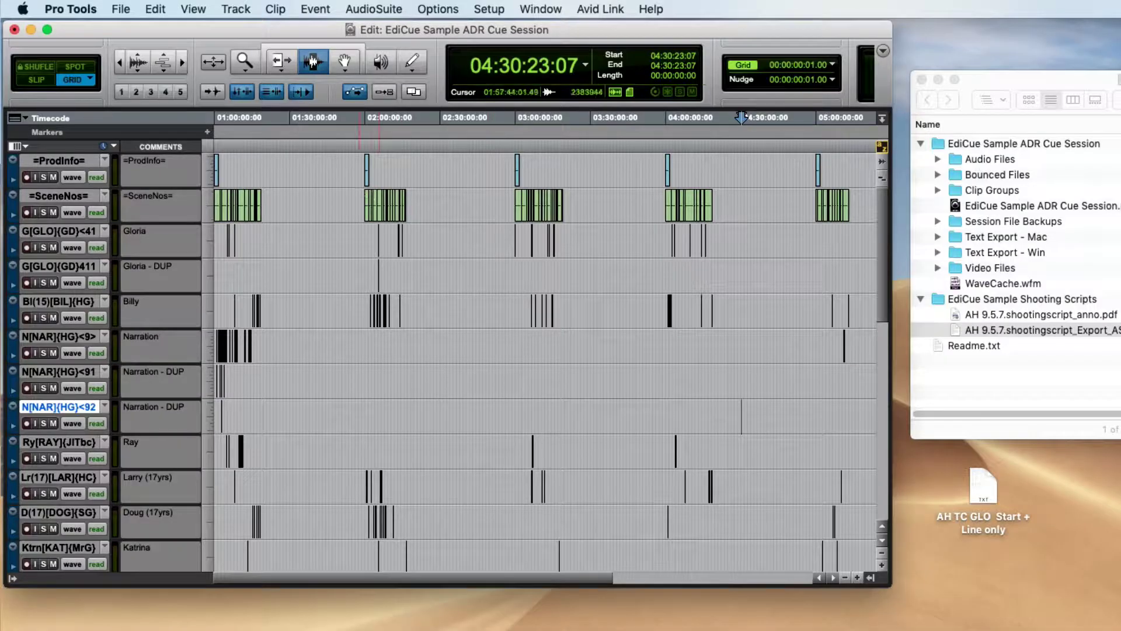
# Switch to Pro Tools, select from about 01:28:42 to 04:00:42 on the =ProdInfo= track, and open that track's name.
pyautogui.moveTo(286, 170); pyautogui.dragTo(668, 170)
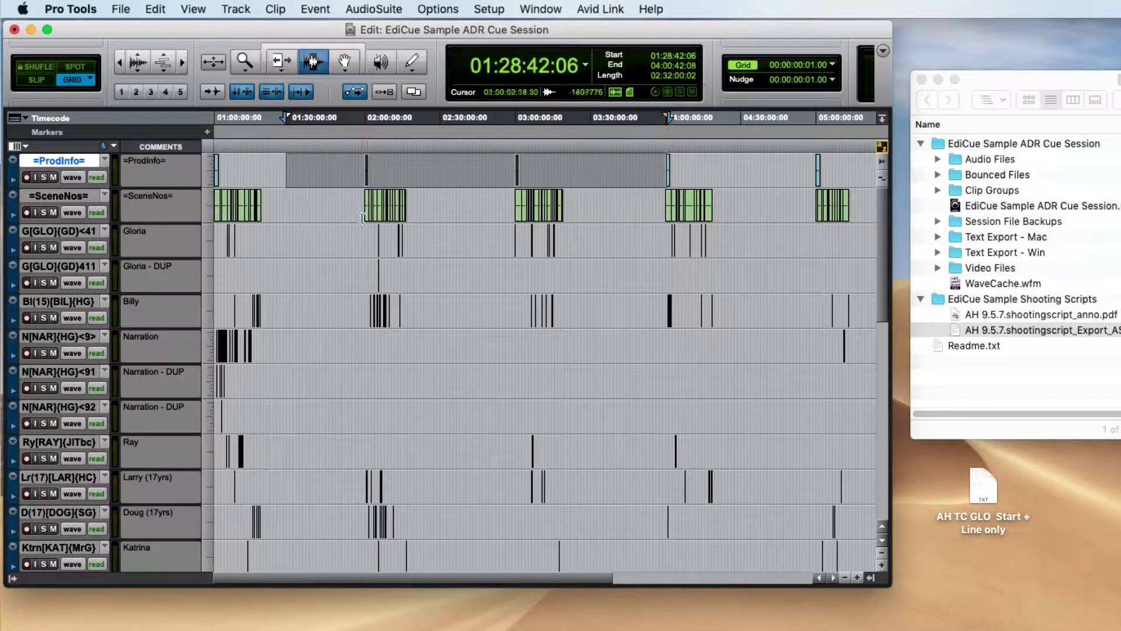
pyautogui.doubleClick(68, 163)
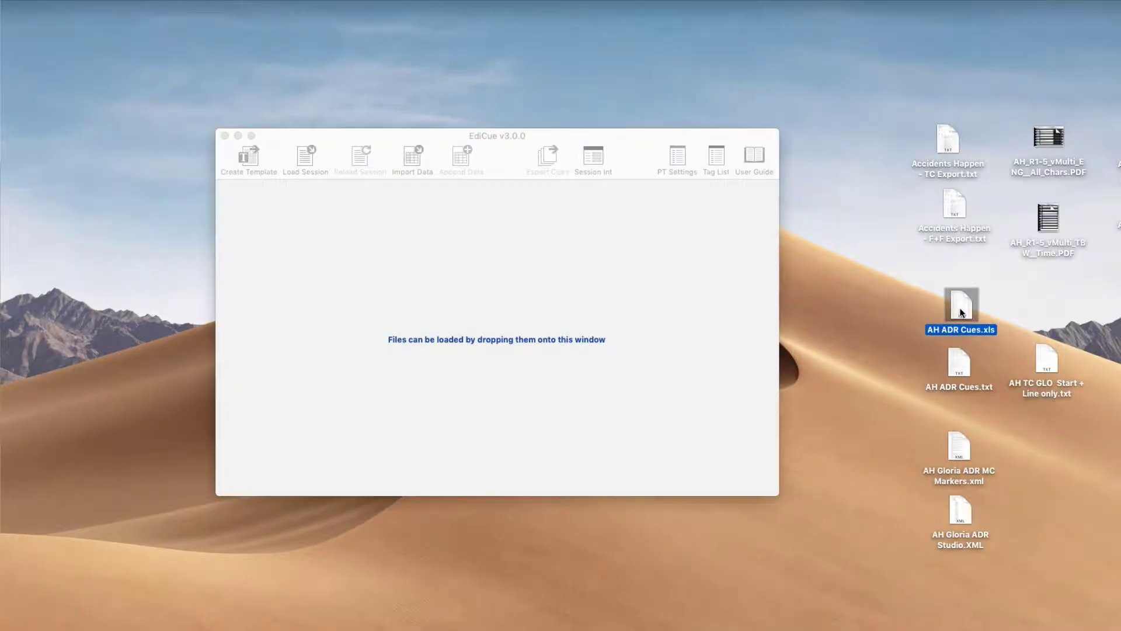
# Switch to EdiCue and load the AH ADR Cues.xls file.
pyautogui.moveTo(961, 306); pyautogui.dragTo(622, 289)
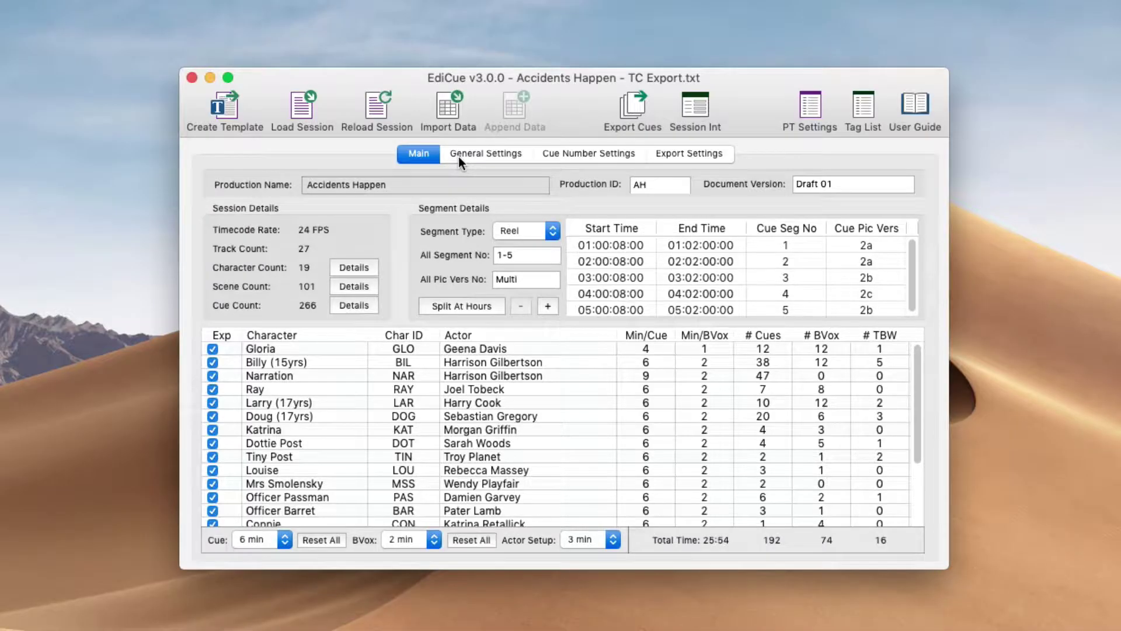
# Look through the general, cue number and export settings of the Accidents Happen session.
pyautogui.click(458, 155)
pyautogui.click(607, 155)
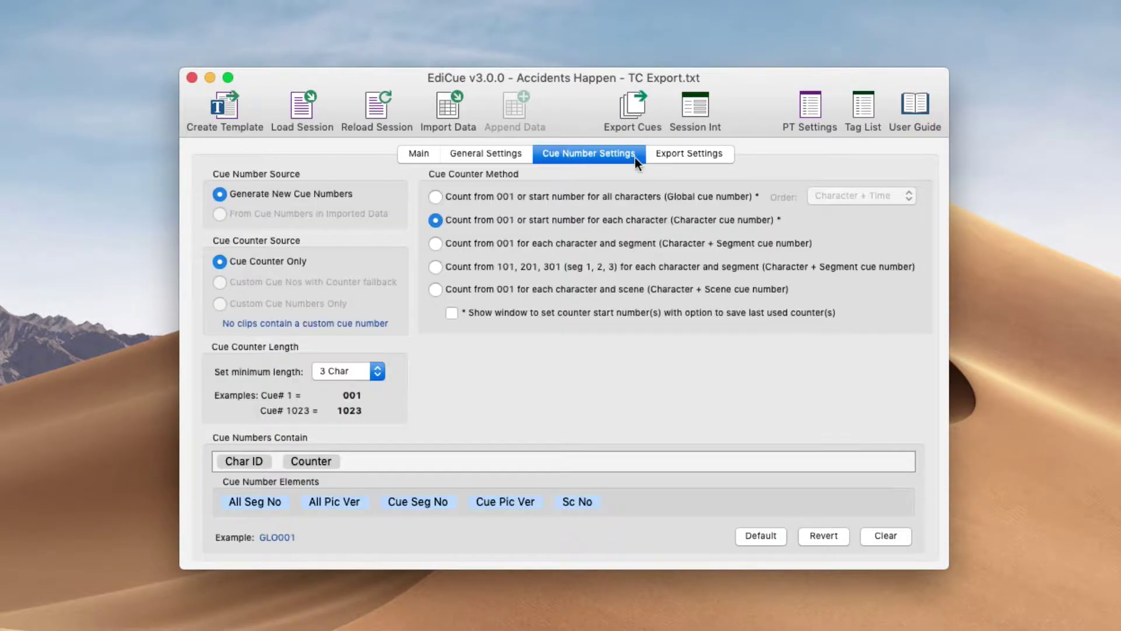
pyautogui.click(672, 157)
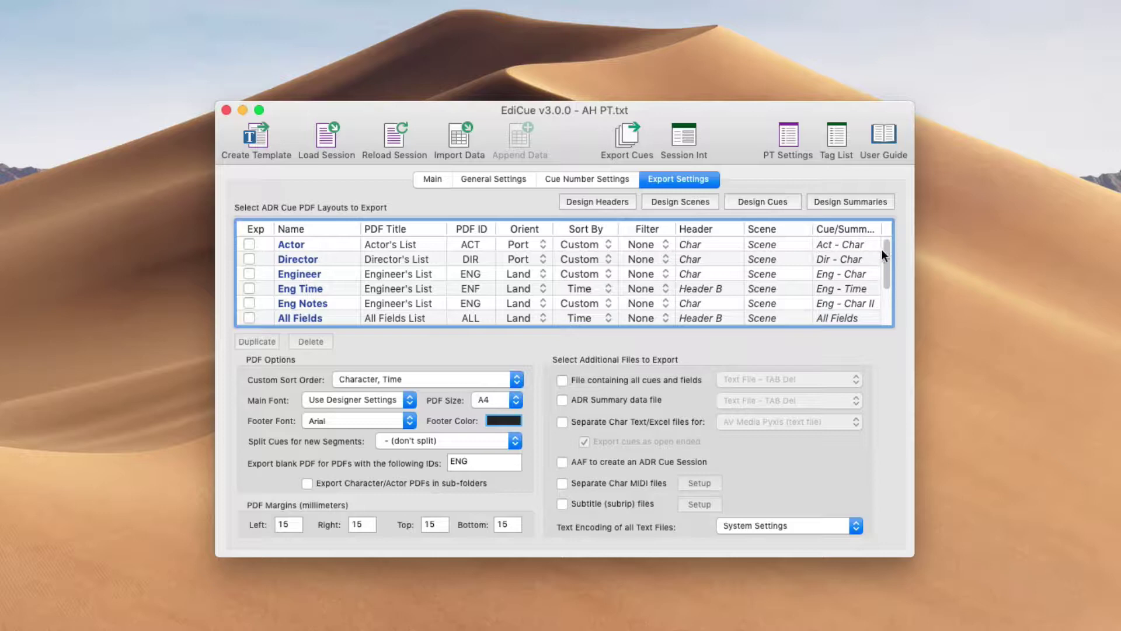
# Review the list of PDF layouts and the cue design choices of the custom Engineer AH layout, leaving Eng - Char selected.
pyautogui.moveTo(886, 254)
pyautogui.mouseDown()
pyautogui.moveTo(891, 280)
pyautogui.moveTo(889, 240)
pyautogui.mouseUp()
pyautogui.moveTo(887, 252); pyautogui.dragTo(892, 296)
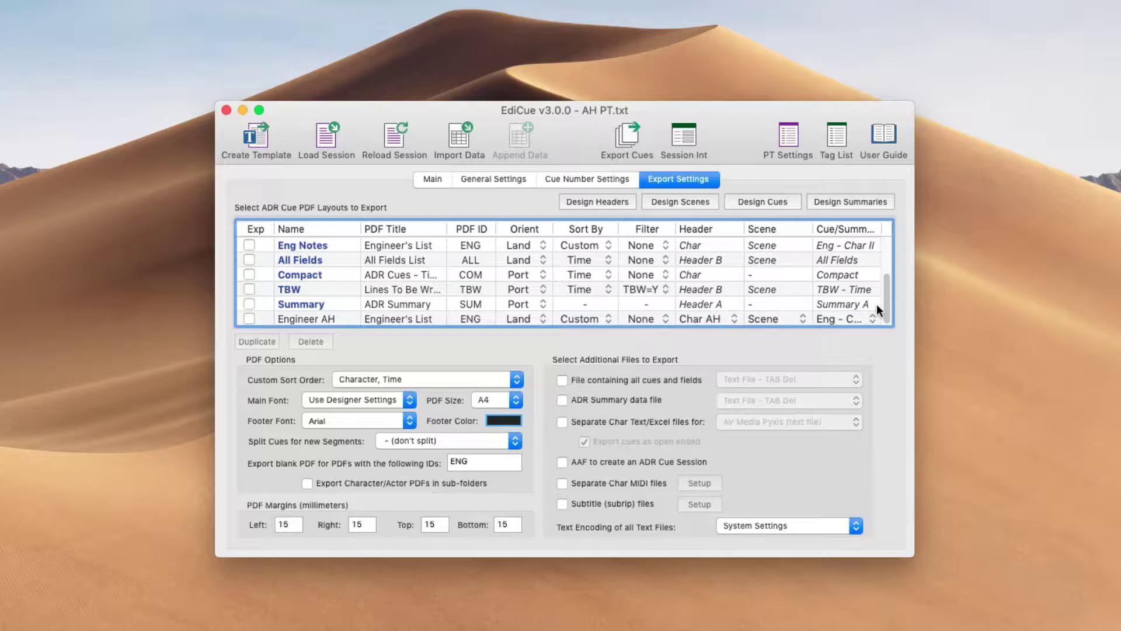
pyautogui.moveTo(876, 306)
pyautogui.click(854, 320)
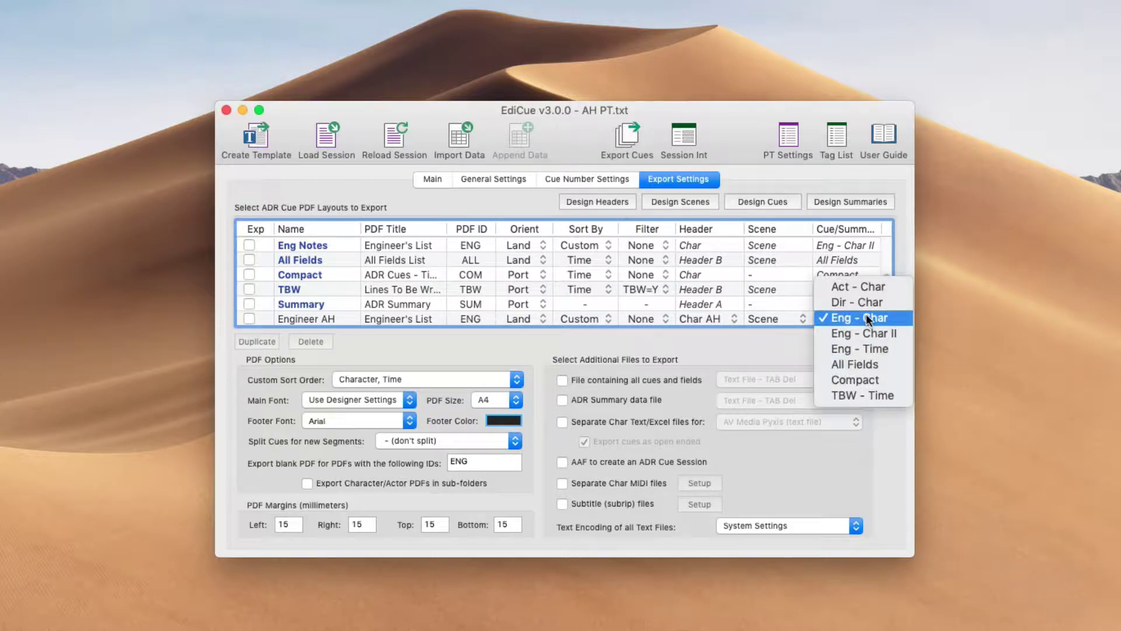
pyautogui.click(867, 320)
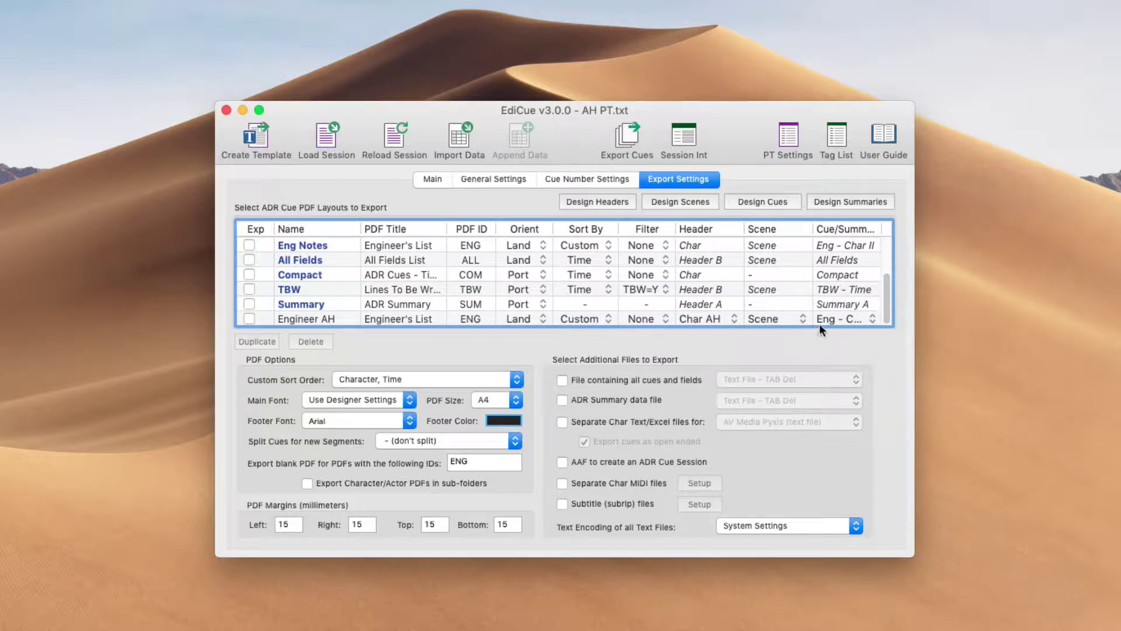
pyautogui.moveTo(832, 323)
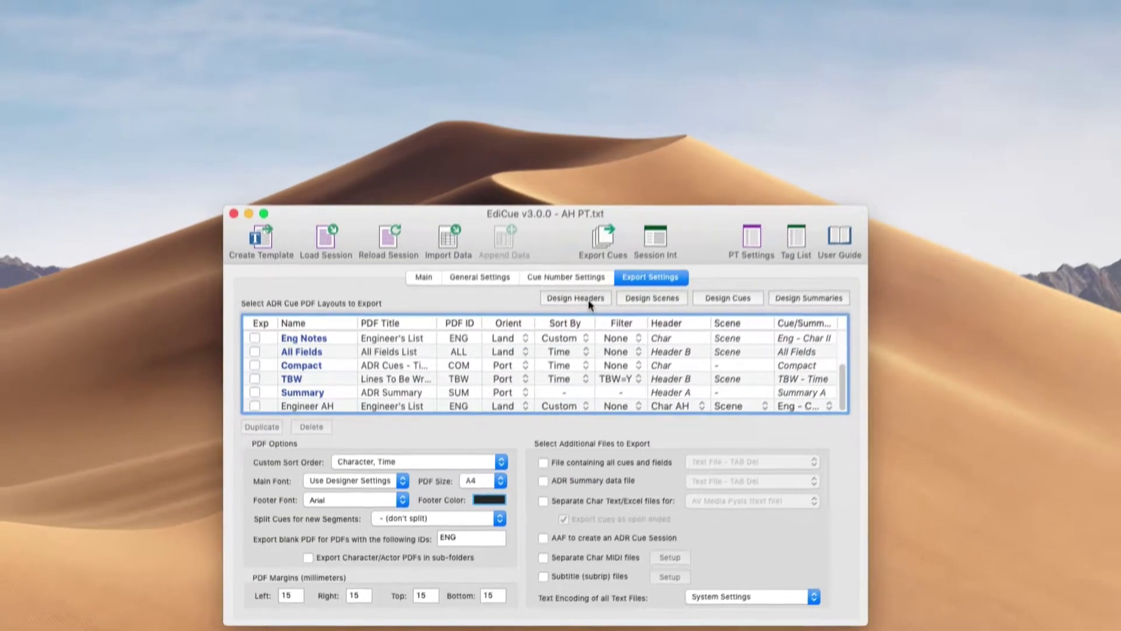
# Open the header band setup and duplicate the Dept design, accepting the default name.
pyautogui.click(610, 203)
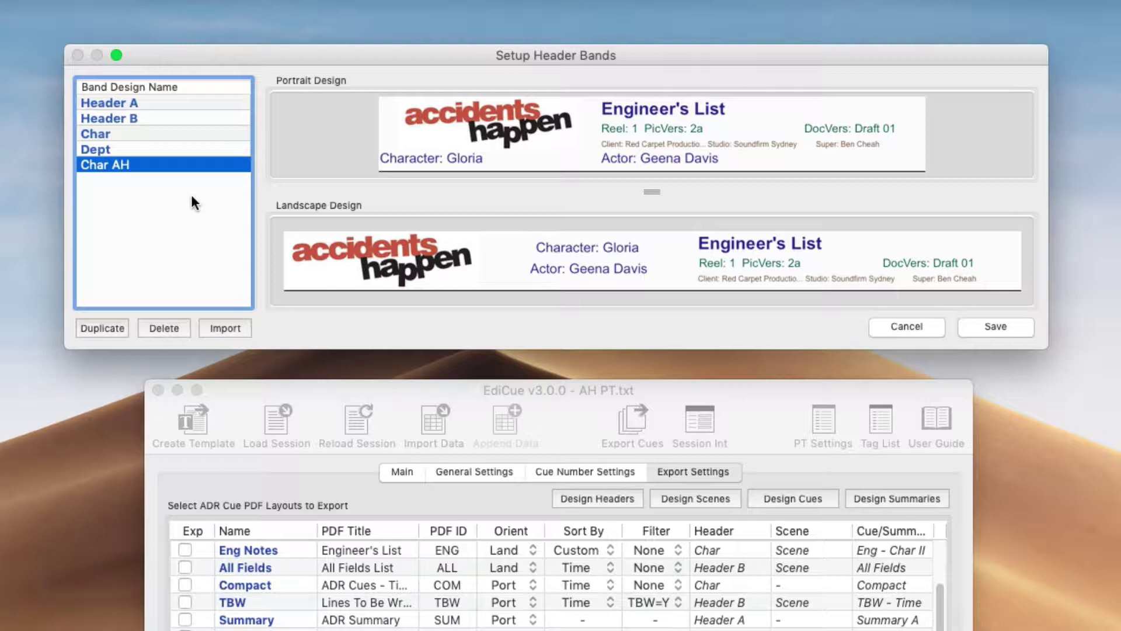
pyautogui.click(192, 196)
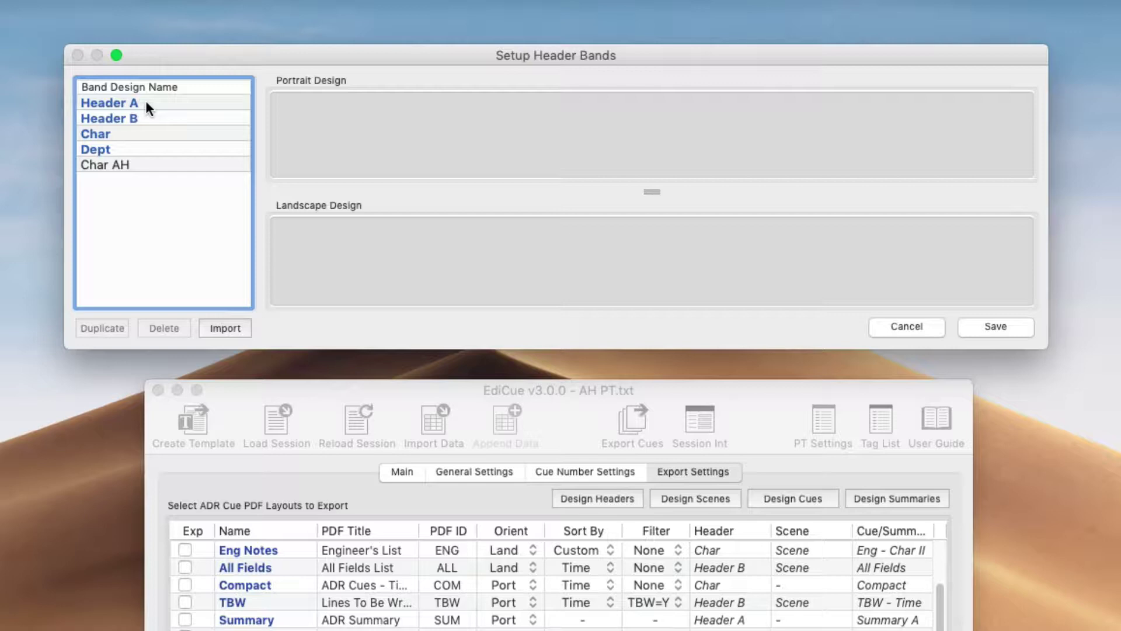
pyautogui.click(151, 151)
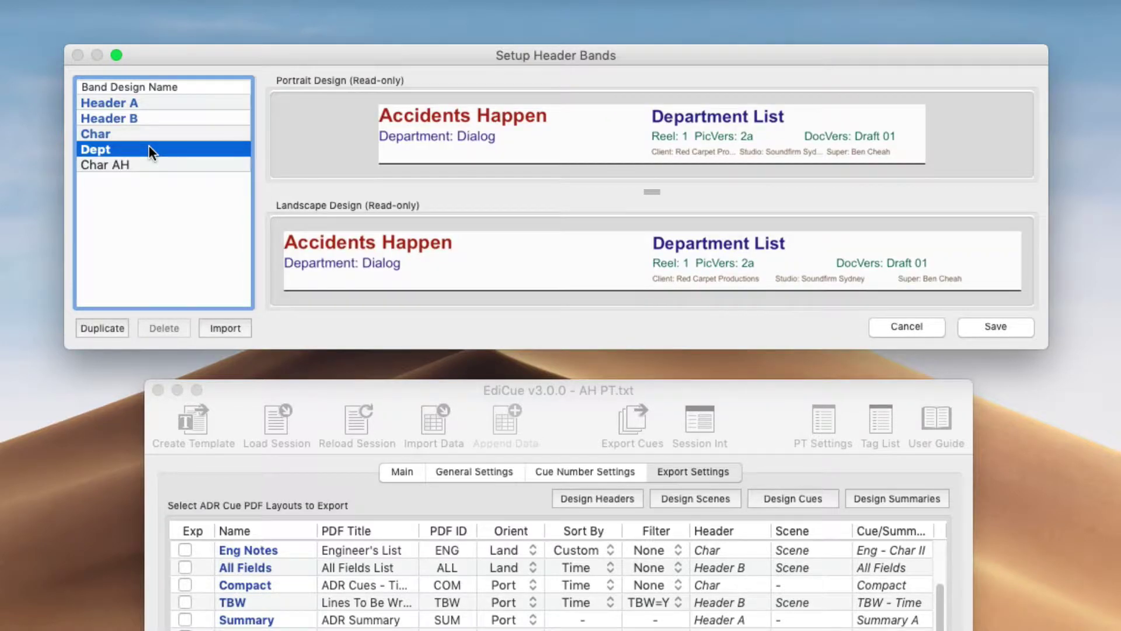
pyautogui.click(102, 327)
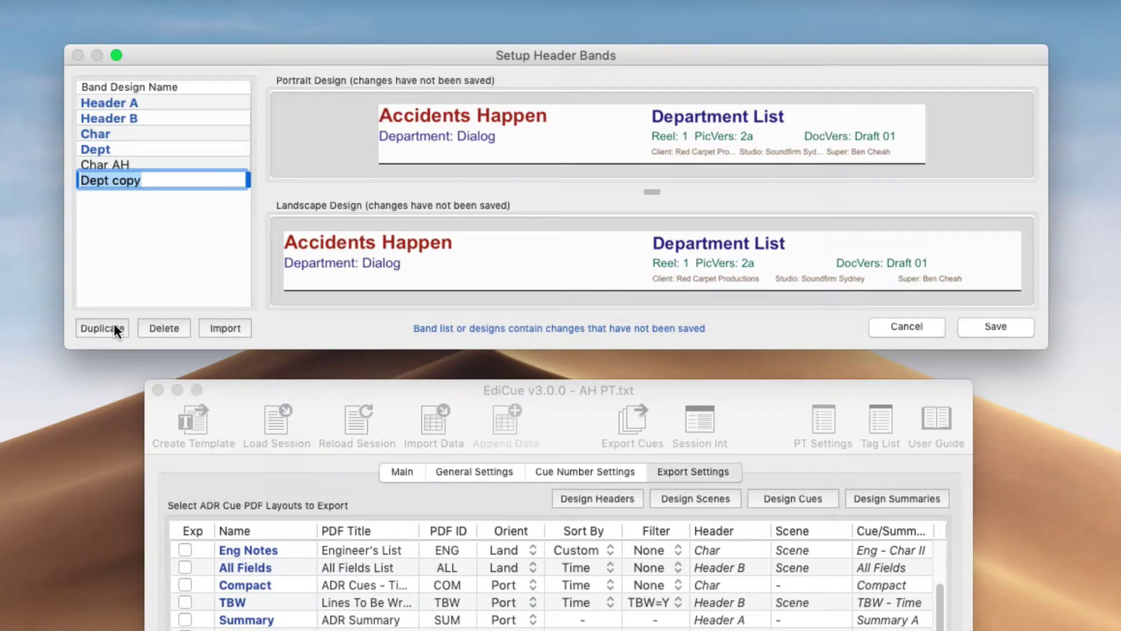
pyautogui.click(121, 286)
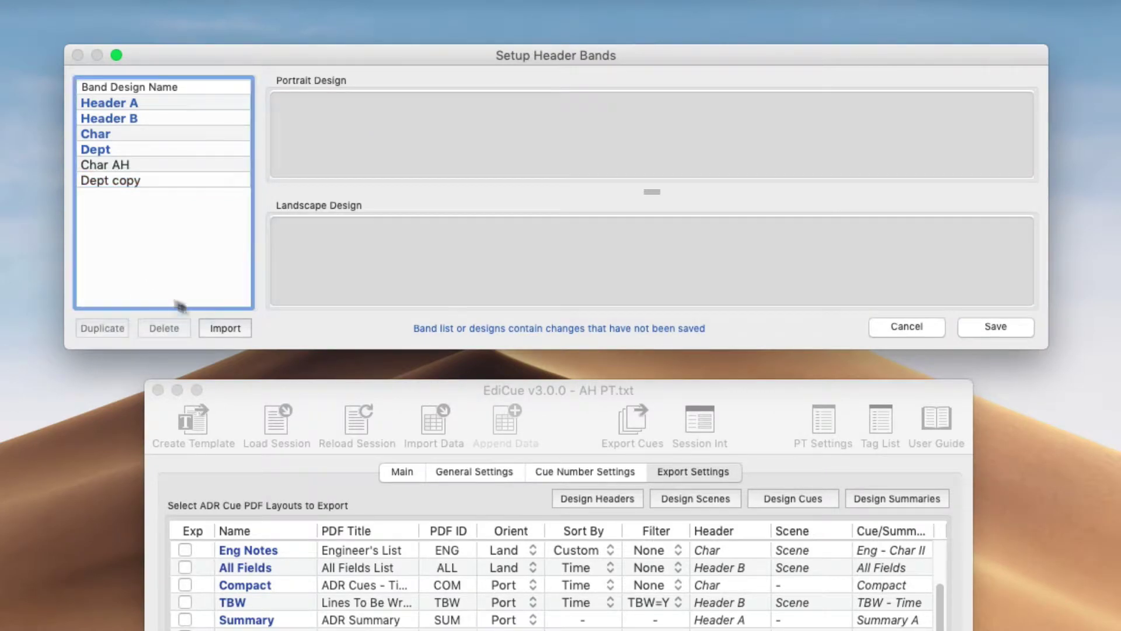
# Check the available import sources for header band designs.
pyautogui.click(217, 326)
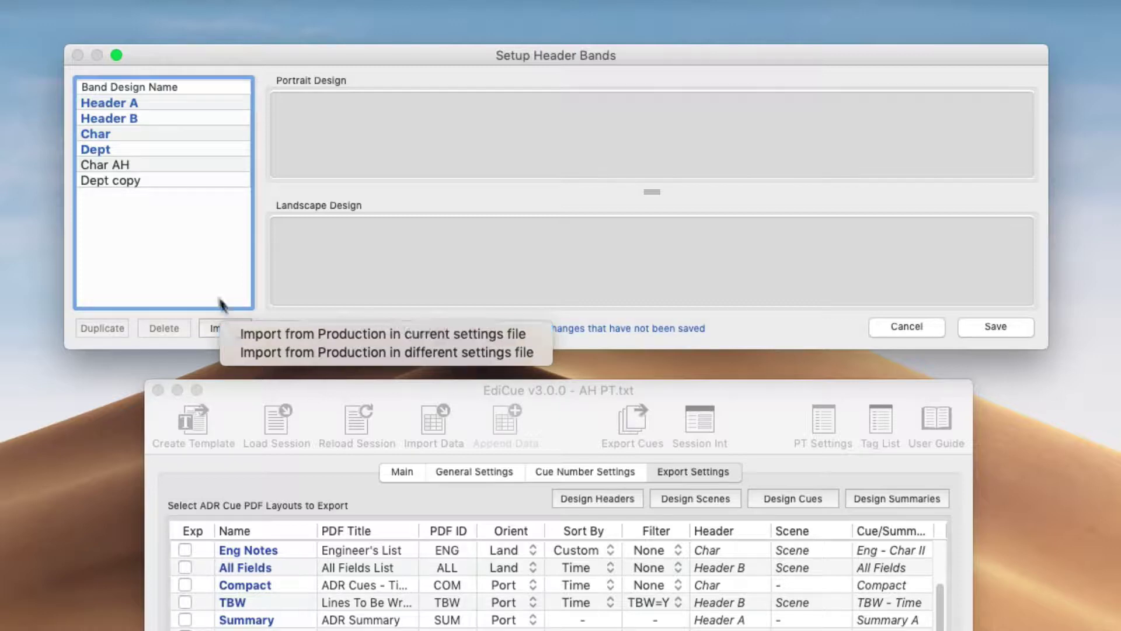
pyautogui.click(179, 257)
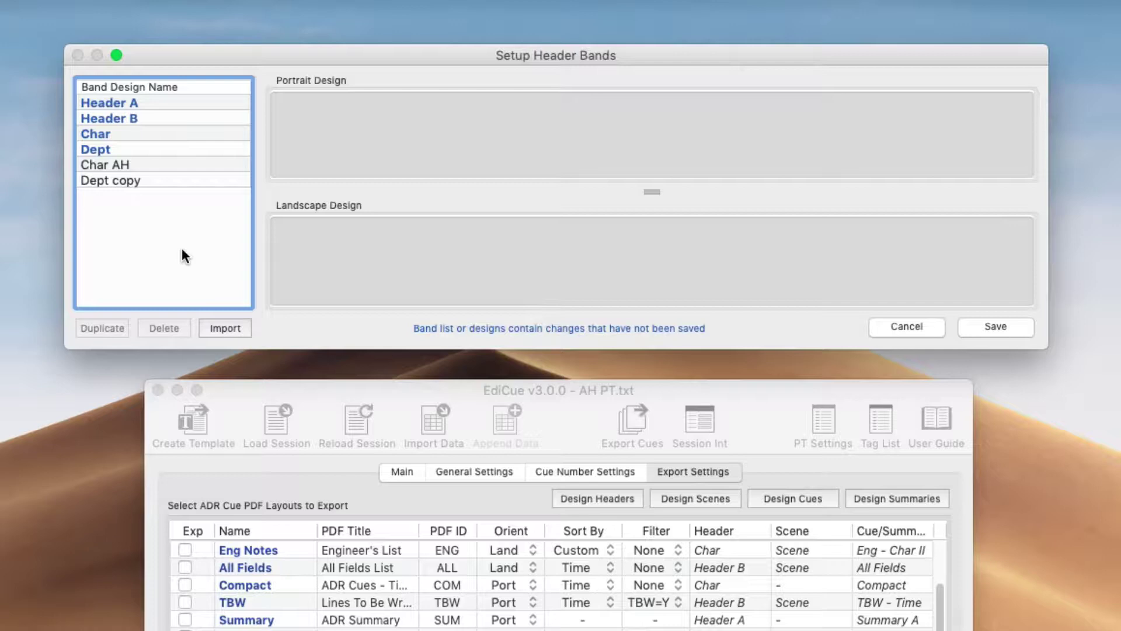
# Replace the landscape design of Dept copy with a character header design, and delete the Dept copy band.
pyautogui.click(120, 181)
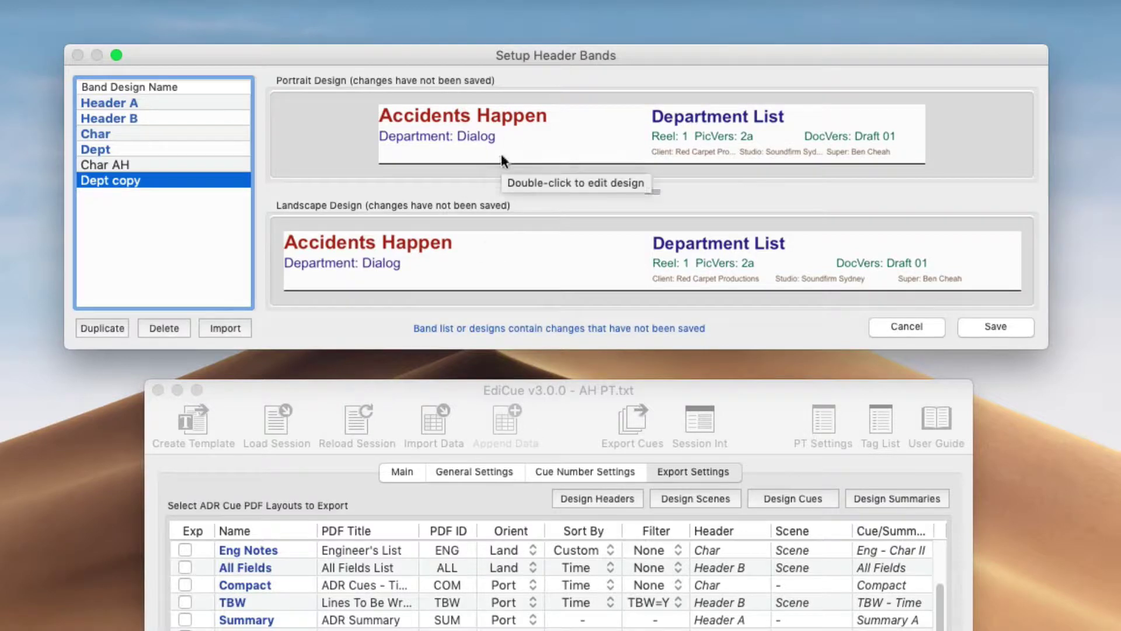
pyautogui.moveTo(508, 144); pyautogui.dragTo(536, 266)
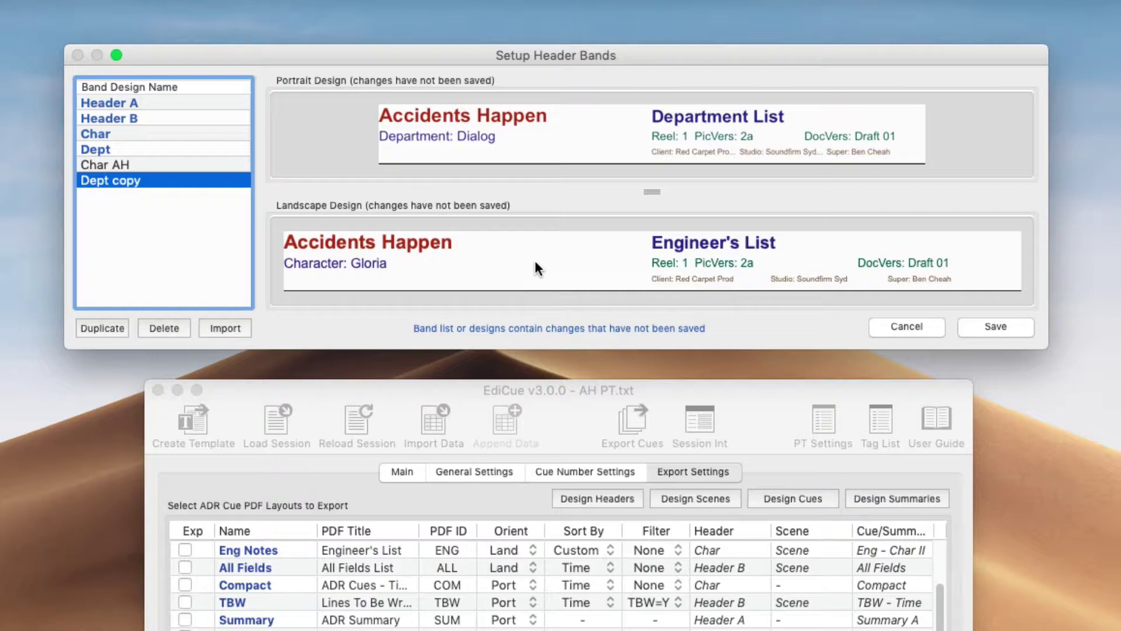
pyautogui.press('Delete')
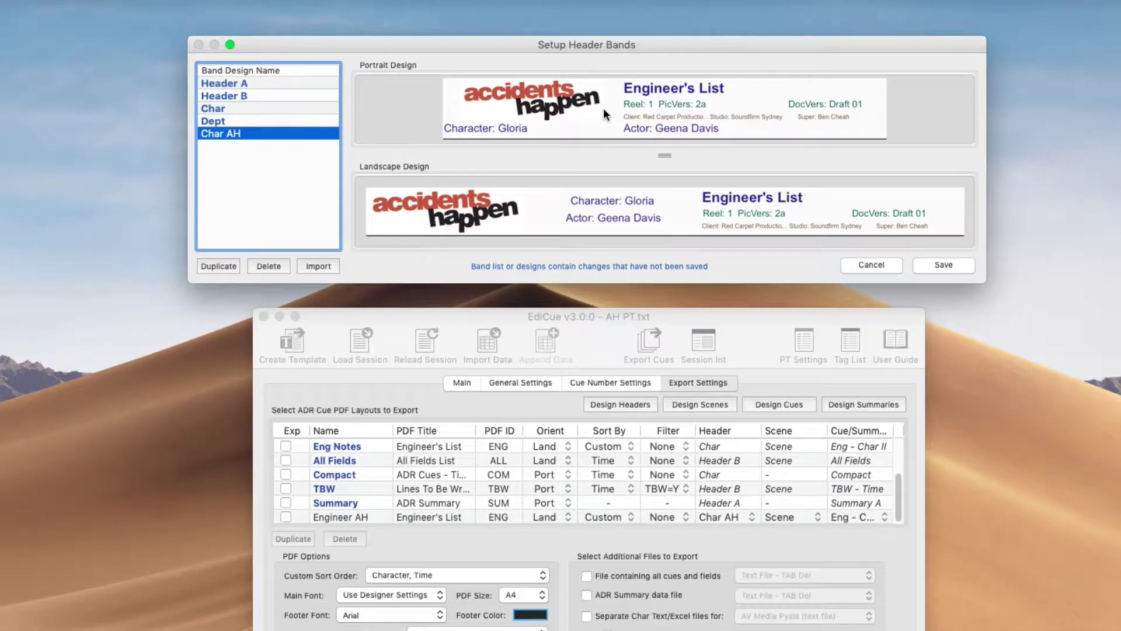
# Open the Char AH portrait design in an enlarged window and inspect the properties of the logo picture and the PDF title field.
pyautogui.doubleClick(604, 108)
pyautogui.moveTo(566, 85); pyautogui.dragTo(599, 9)
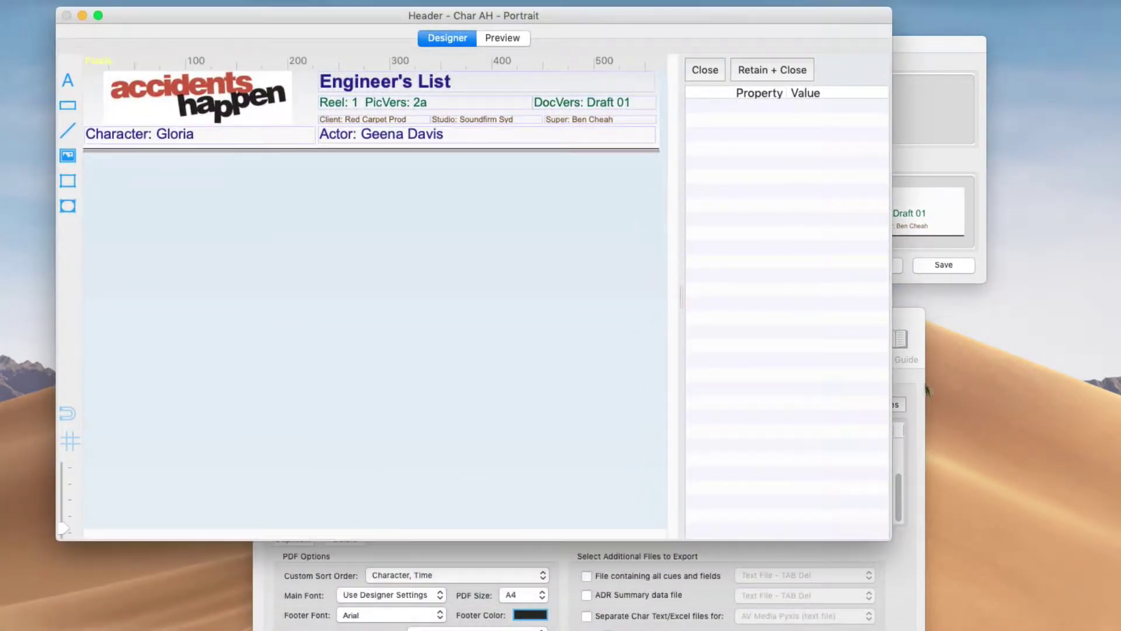
pyautogui.moveTo(891, 539); pyautogui.dragTo(1073, 617)
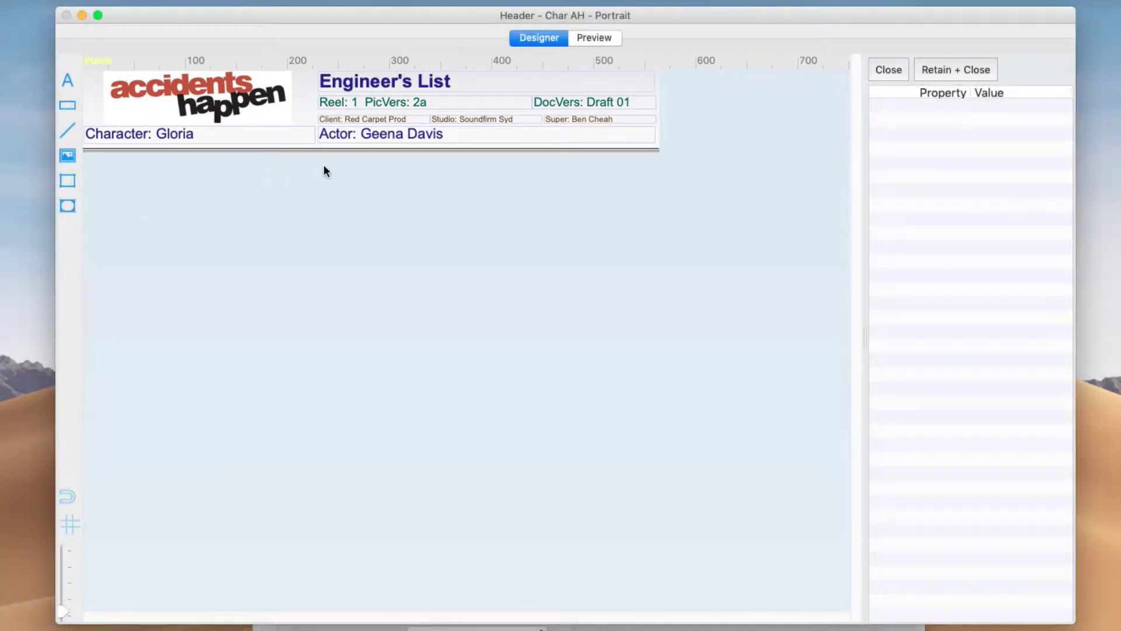
pyautogui.click(284, 116)
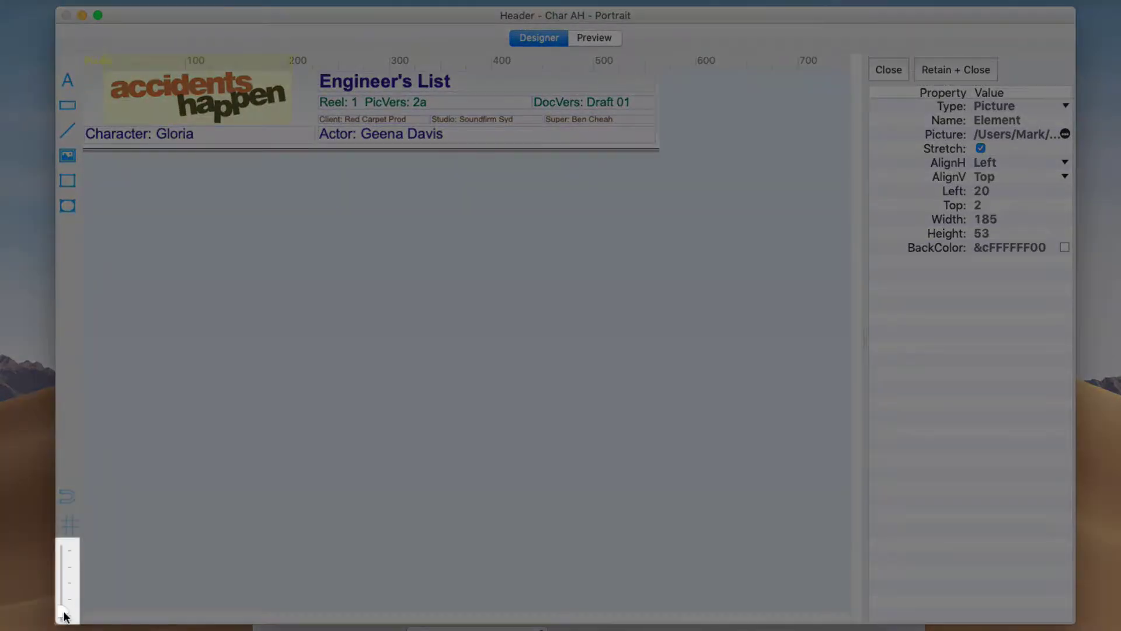
pyautogui.moveTo(64, 616); pyautogui.dragTo(69, 610)
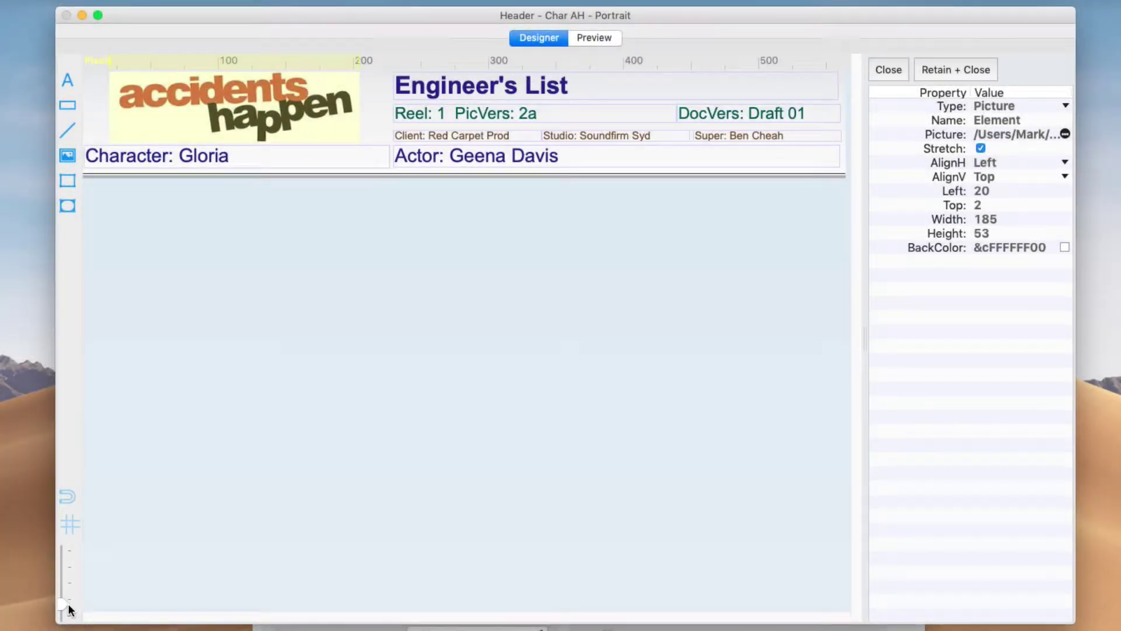
pyautogui.click(531, 87)
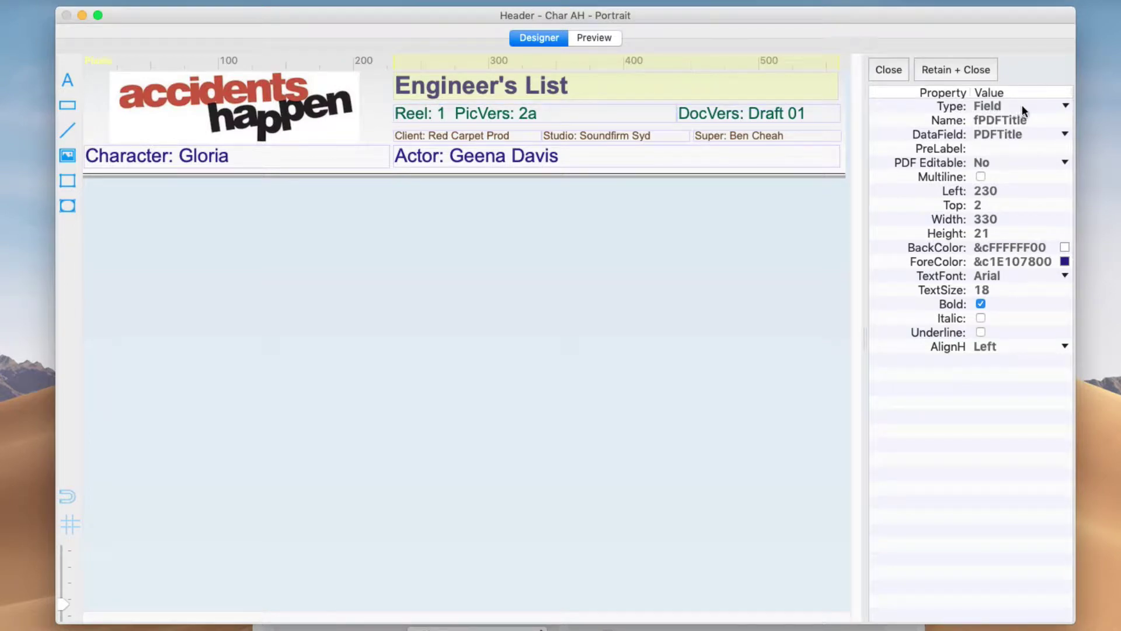
# Try extending the header band to a height of about 108 with a white back color, and close the design discarding the changes.
pyautogui.click(384, 120)
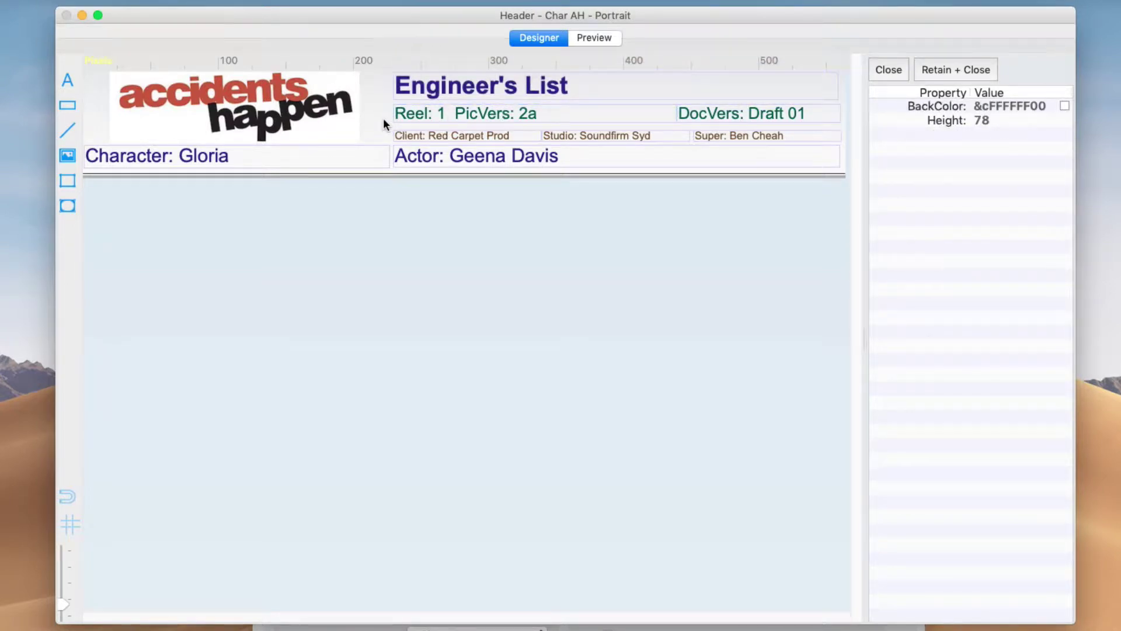
pyautogui.moveTo(391, 176); pyautogui.dragTo(391, 216)
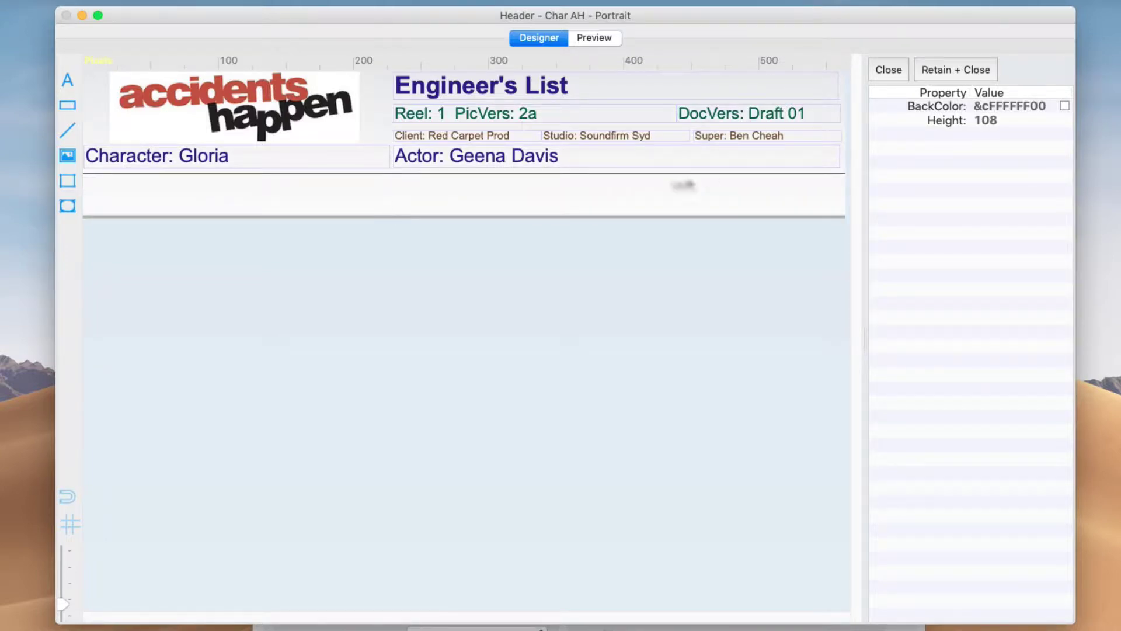
pyautogui.click(1062, 105)
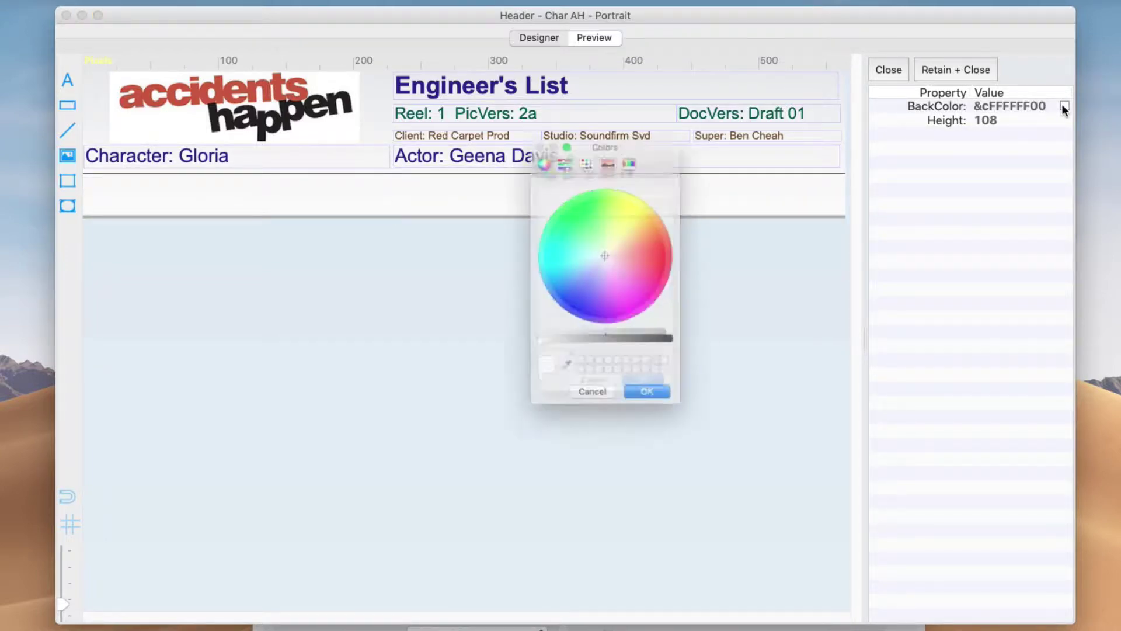
pyautogui.press('Return')
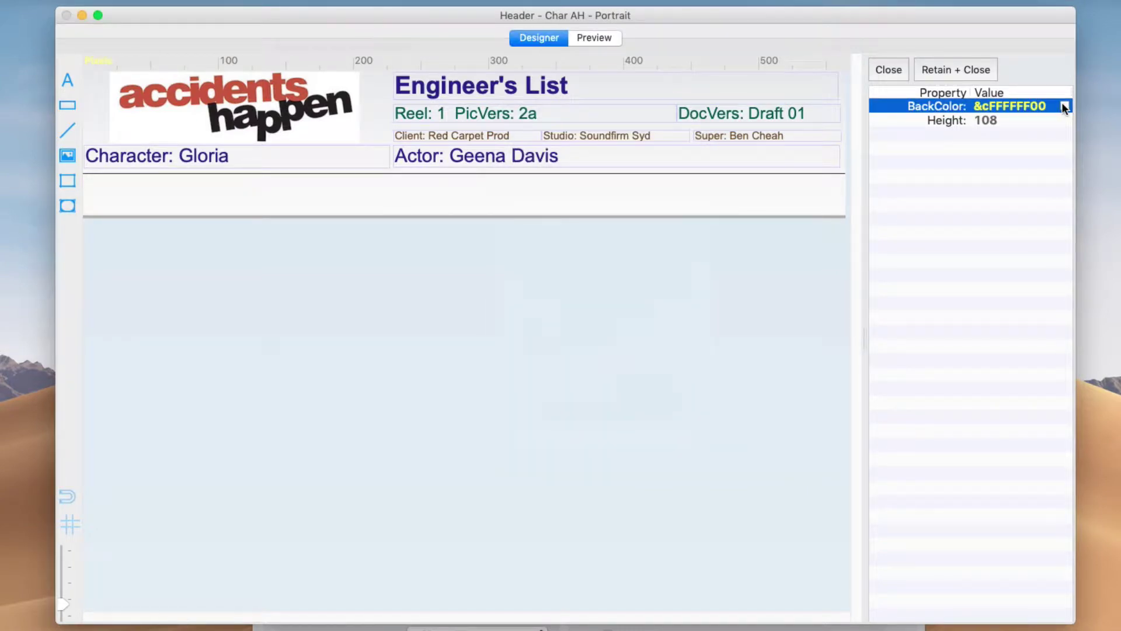
pyautogui.click(889, 70)
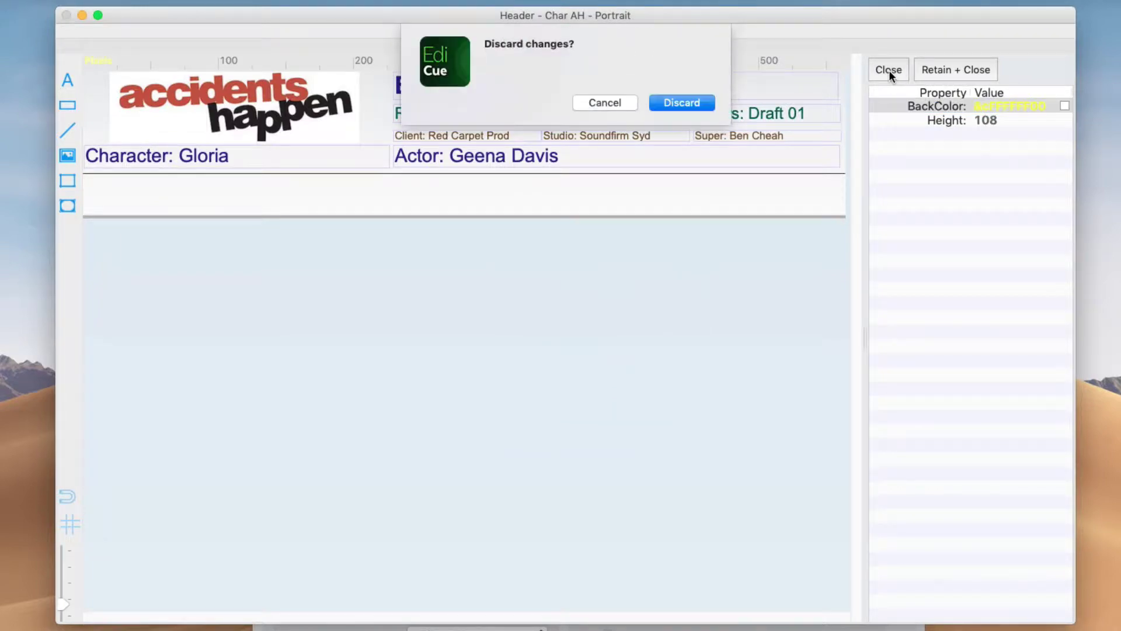
pyautogui.click(604, 102)
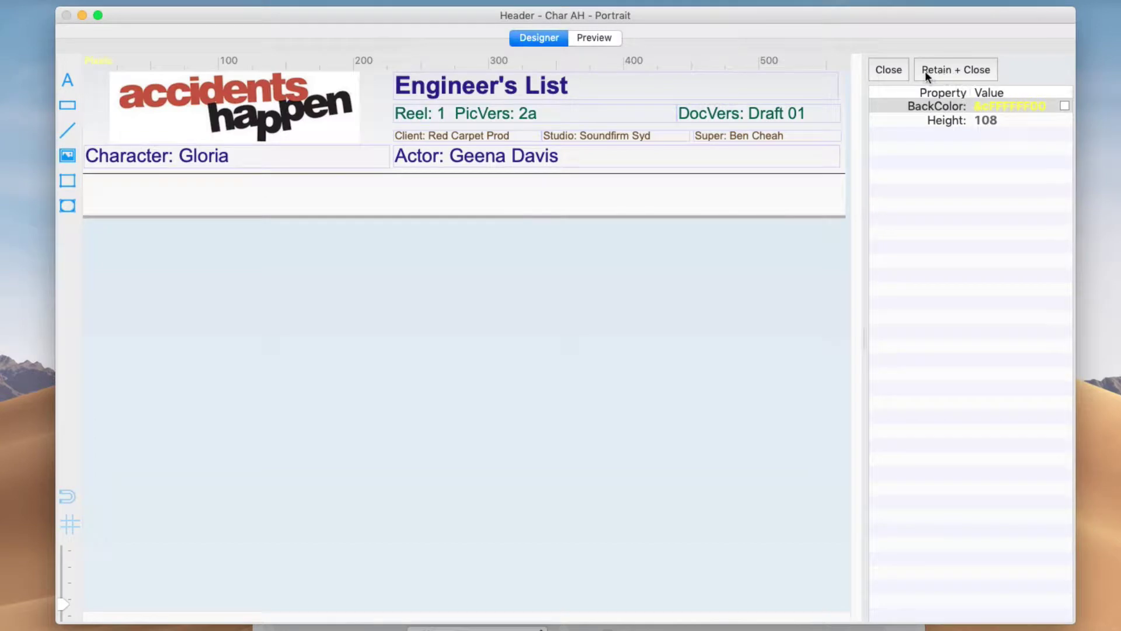
pyautogui.click(892, 69)
pyautogui.click(682, 100)
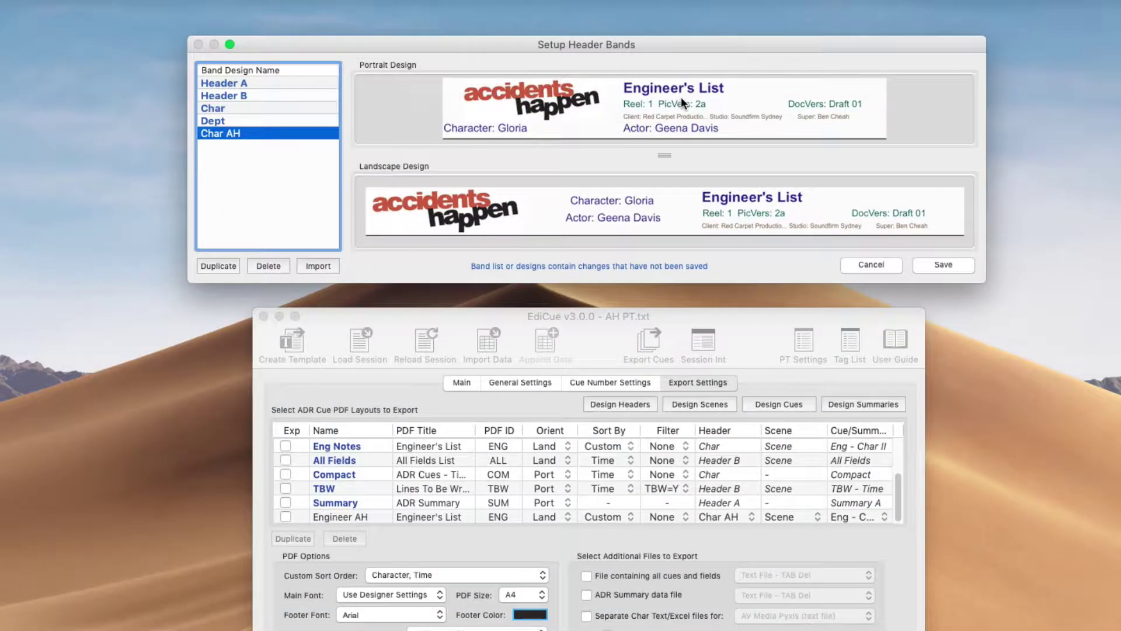
# Reopen the Char AH portrait design with the PDF title field selected, and open the example PDF from the desktop.
pyautogui.doubleClick(674, 103)
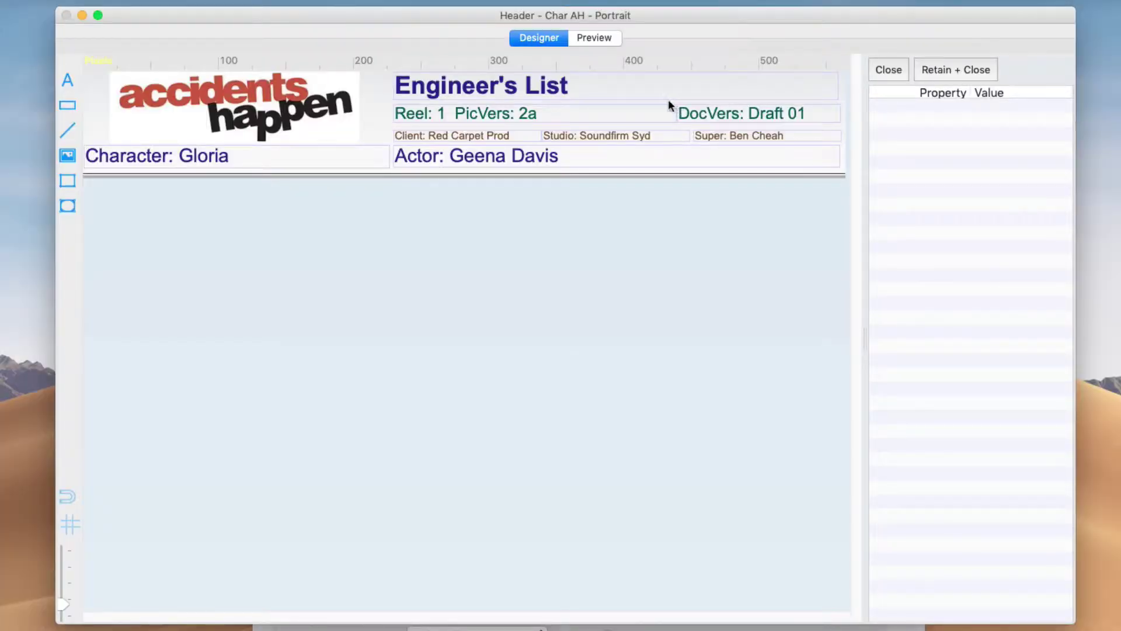
pyautogui.click(644, 91)
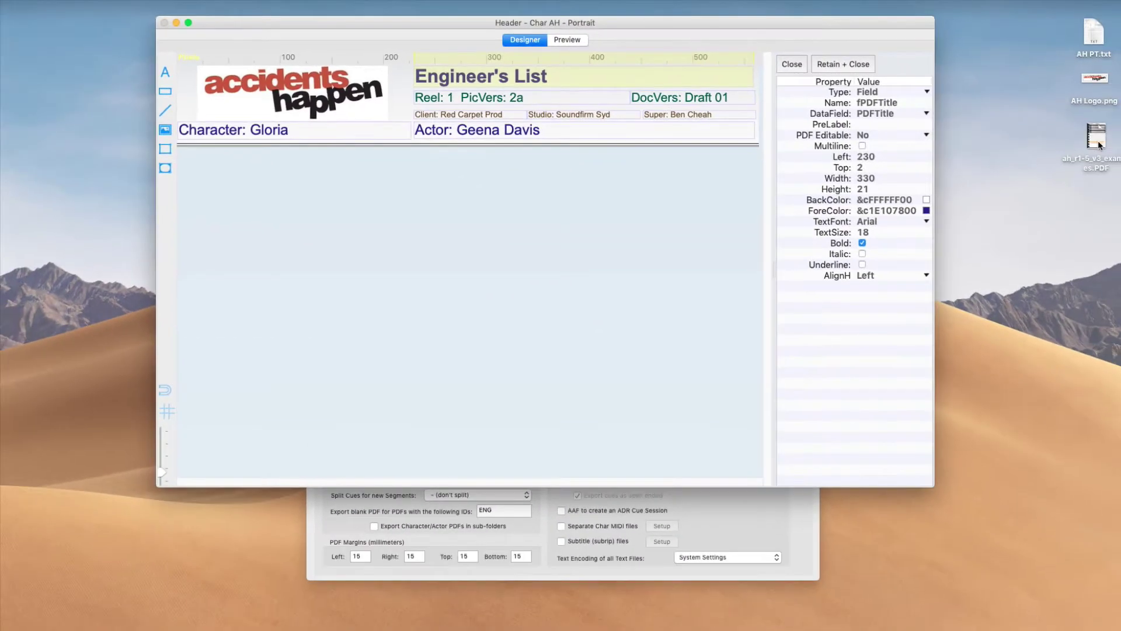
pyautogui.click(1097, 139)
pyautogui.doubleClick(1097, 139)
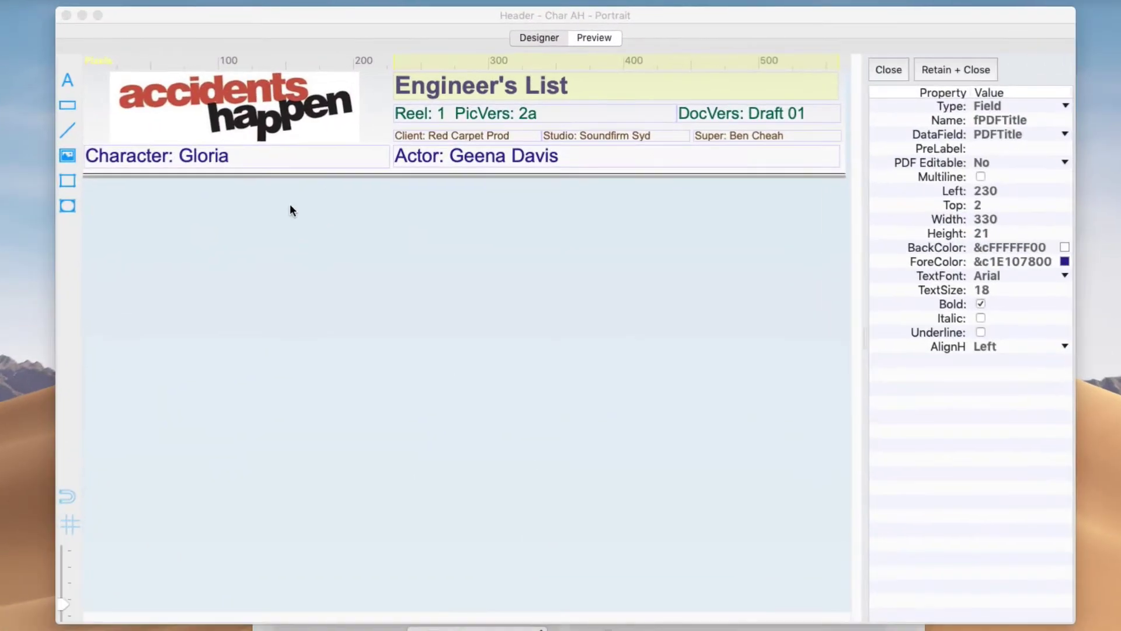
# Delete the logo picture from the Char AH portrait header.
pyautogui.click(234, 120)
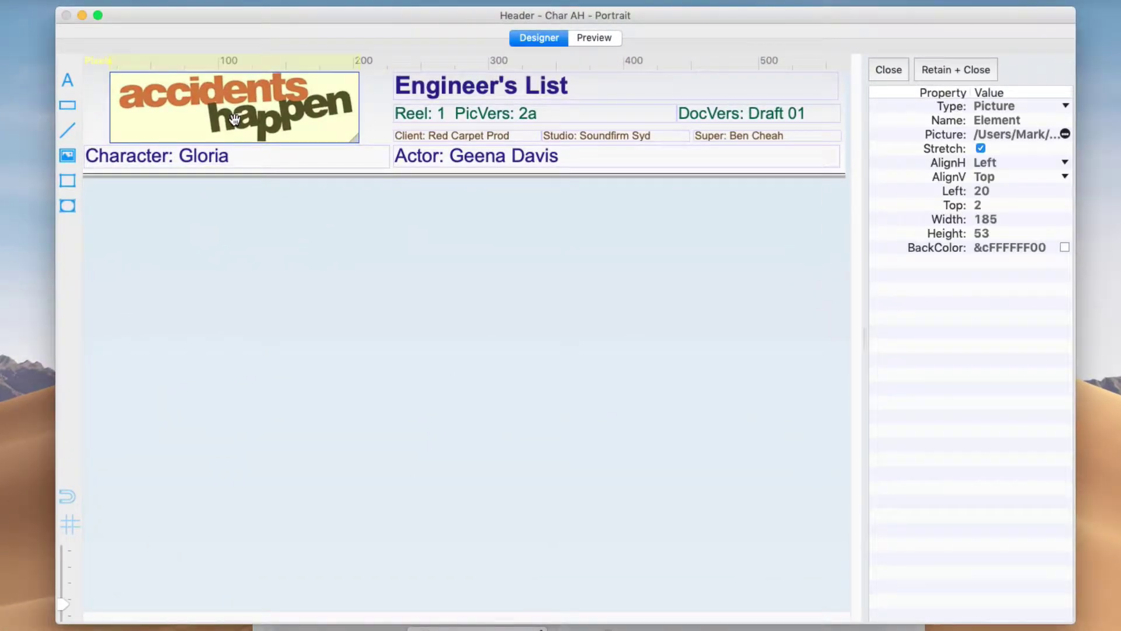
pyautogui.press('BackSpace')
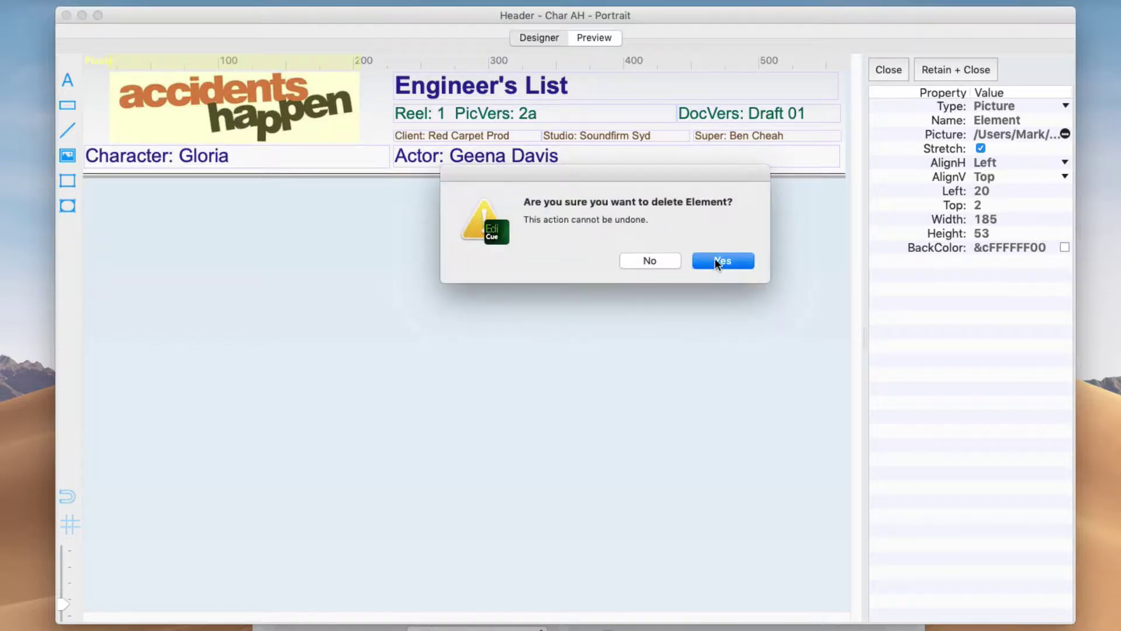
pyautogui.click(720, 261)
# Add a text label in the empty logo area, about 142 wide and 16 high.
pyautogui.click(67, 80)
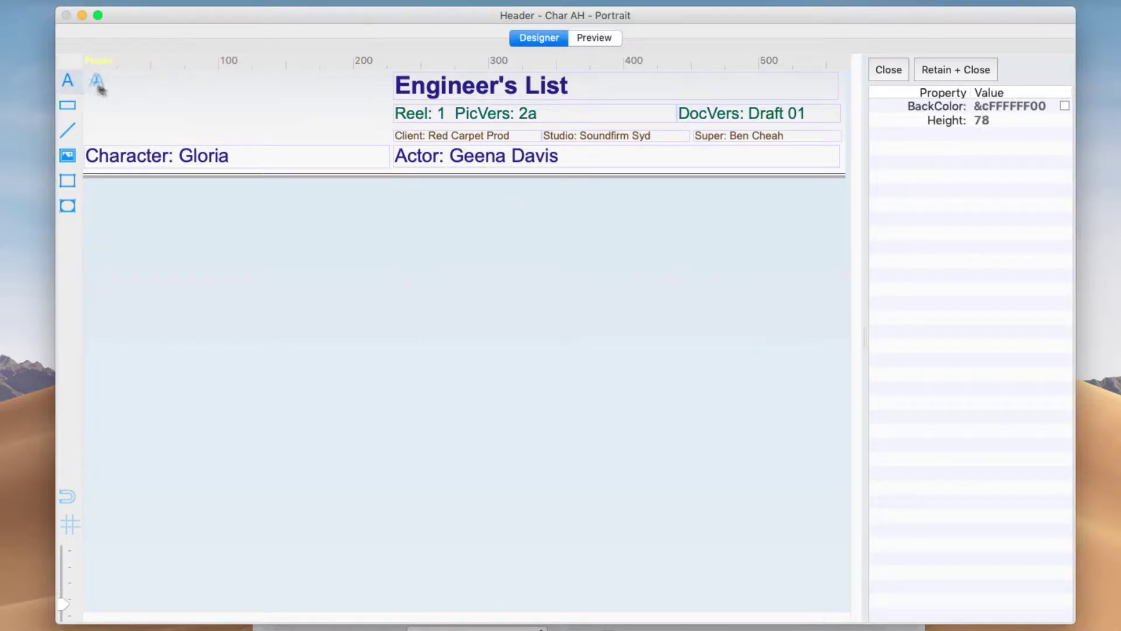
pyautogui.click(135, 88)
pyautogui.moveTo(264, 102); pyautogui.dragTo(324, 110)
pyautogui.click(300, 122)
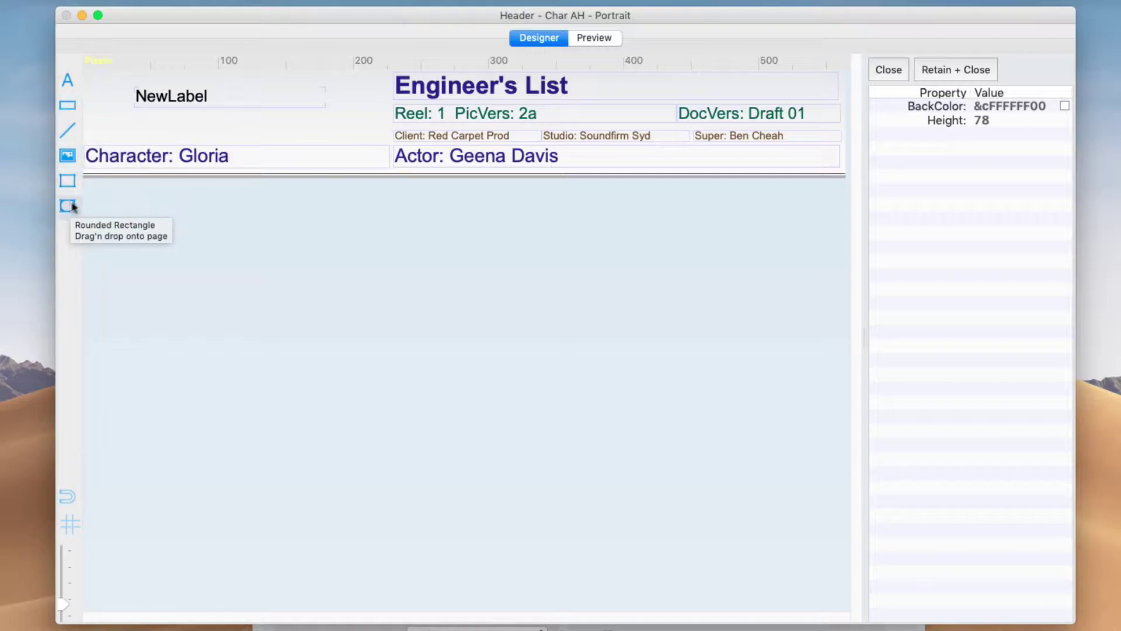
# Move the new label to about Top 17, widen it to about 165, and set its Left value to 10.
pyautogui.moveTo(178, 98); pyautogui.dragTo(148, 104)
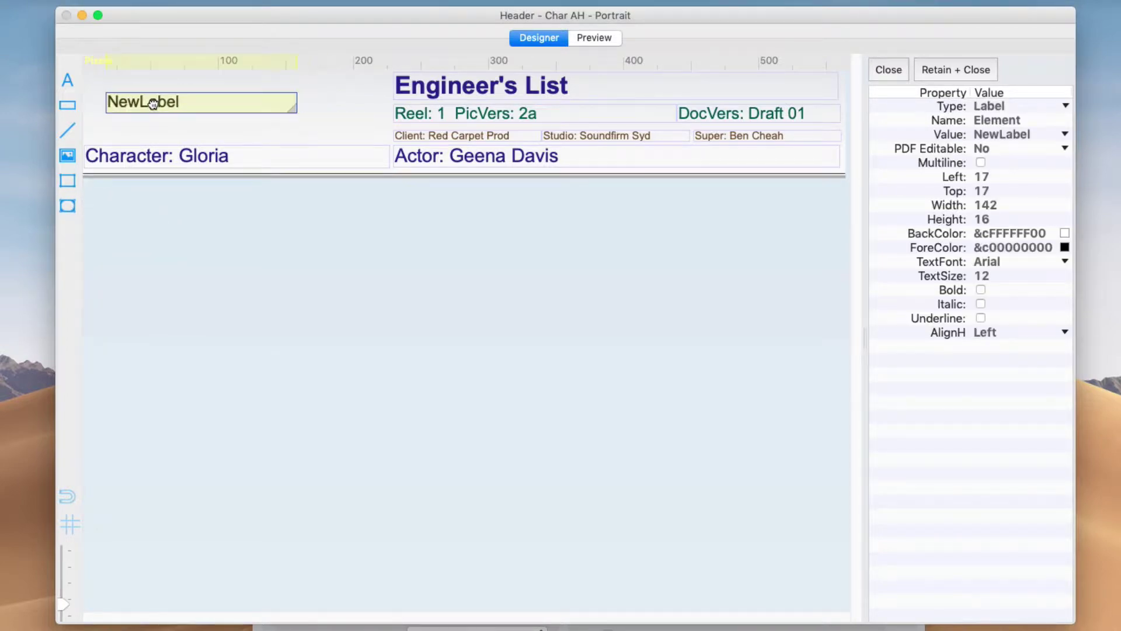
pyautogui.moveTo(296, 112); pyautogui.dragTo(324, 110)
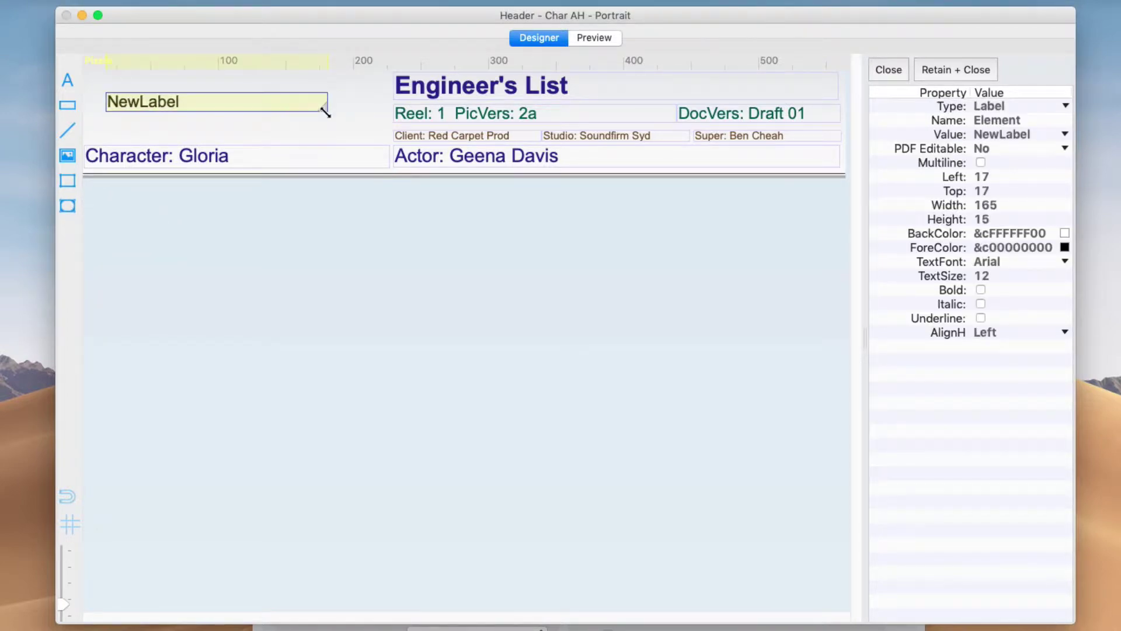
pyautogui.doubleClick(983, 177)
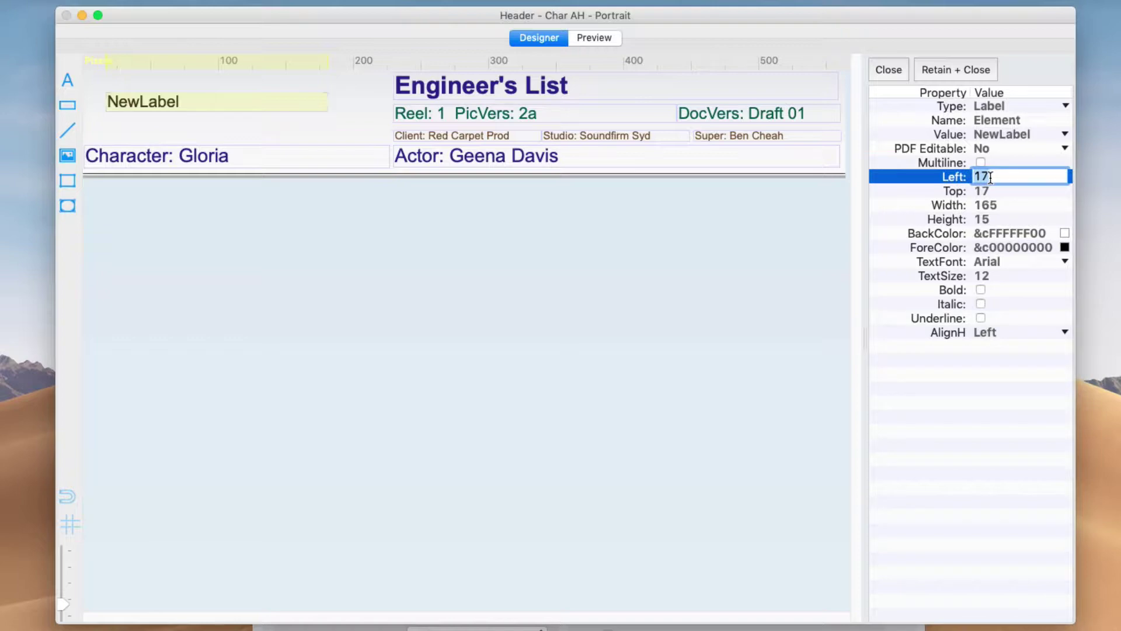
pyautogui.write('10')
pyautogui.press('Return')
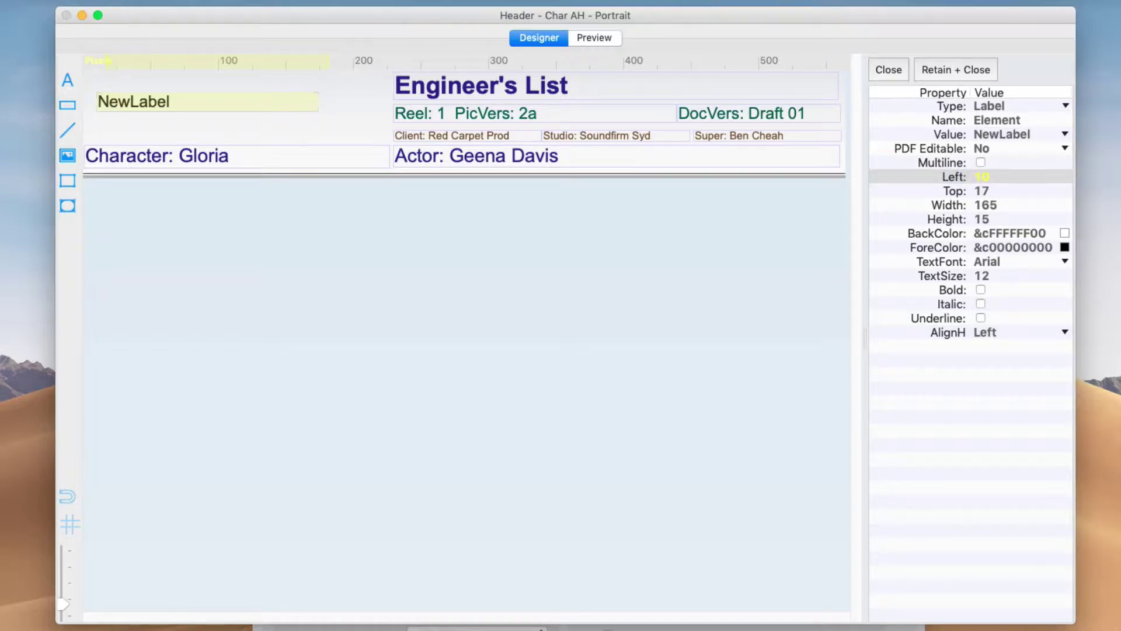
# Nudge the label in single-unit steps to Left 11 and Top 19.
pyautogui.click(201, 104)
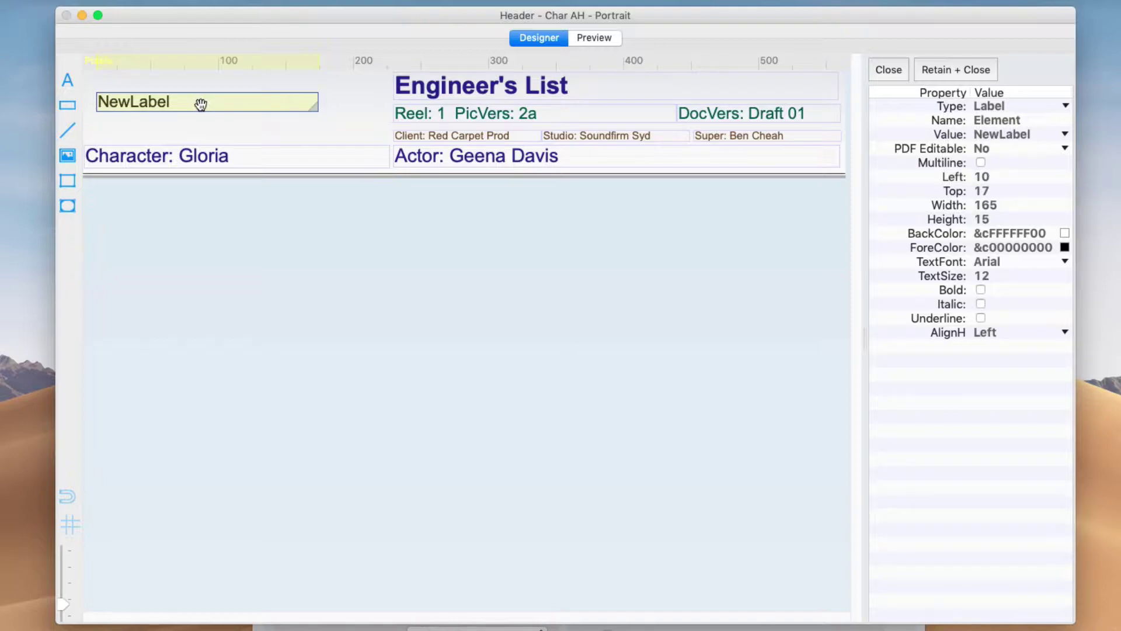
pyautogui.press('Right')
pyautogui.press('Right')
pyautogui.press('Right')
pyautogui.press('Right')
pyautogui.press('Right')
pyautogui.press('Right')
pyautogui.press('Down')
pyautogui.press('Down')
pyautogui.press('Down')
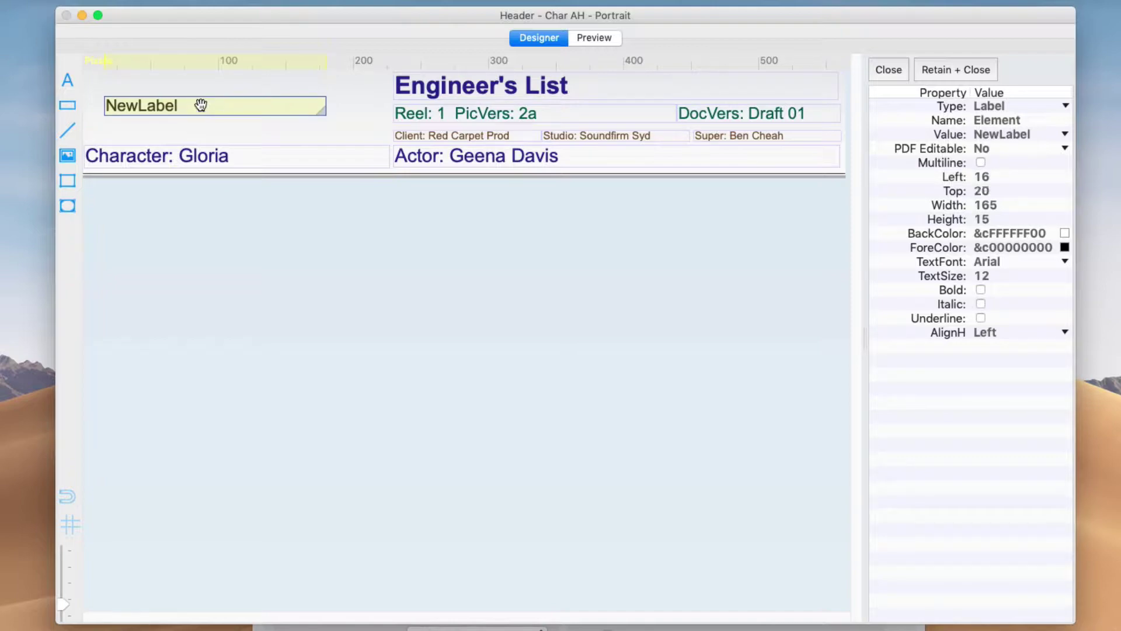
pyautogui.press('Up')
pyautogui.press('Left')
pyautogui.press('Left')
pyautogui.press('Left')
pyautogui.press('Left')
pyautogui.press('Left')
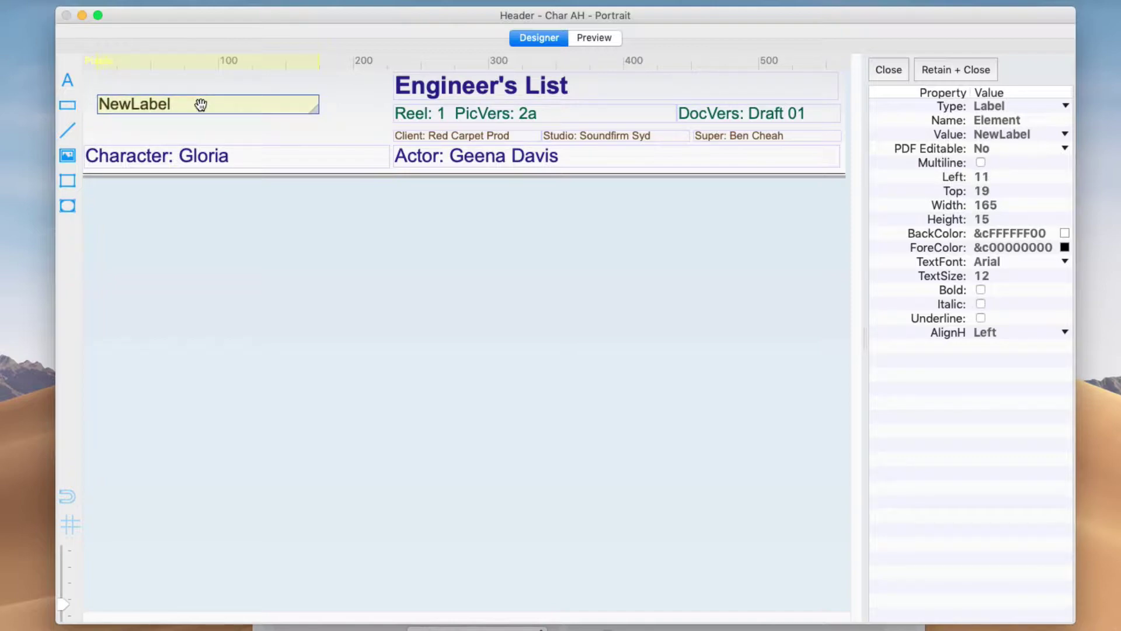
# Duplicate the label and stack the two labels above the Character field, with the upper one at about Left 9, Top 12.
pyautogui.rightClick(200, 106)
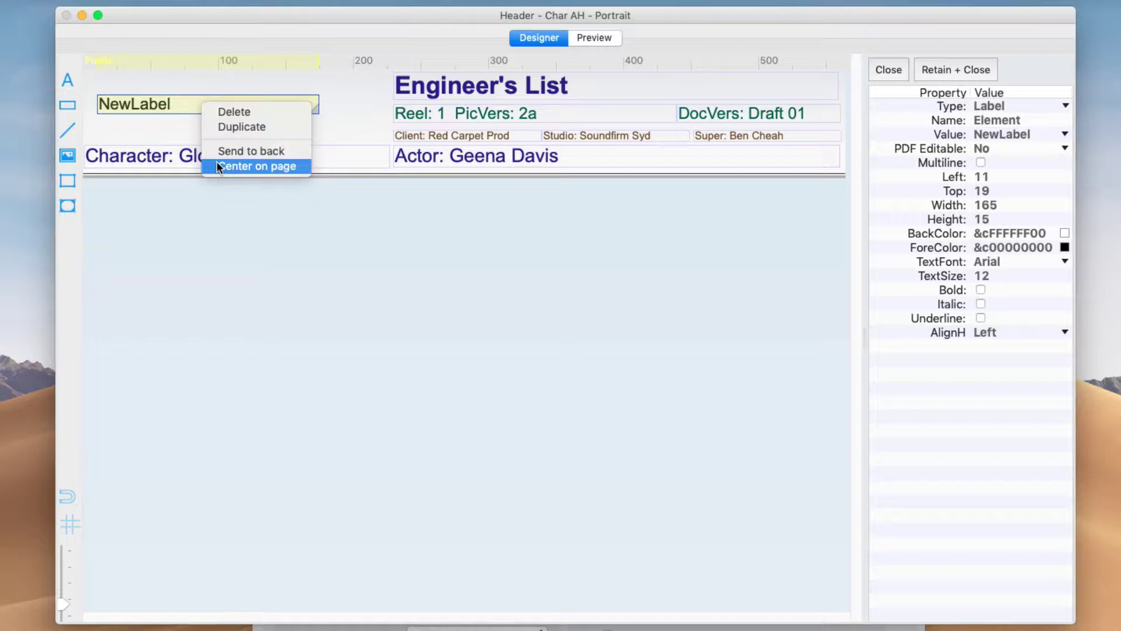
pyautogui.click(192, 115)
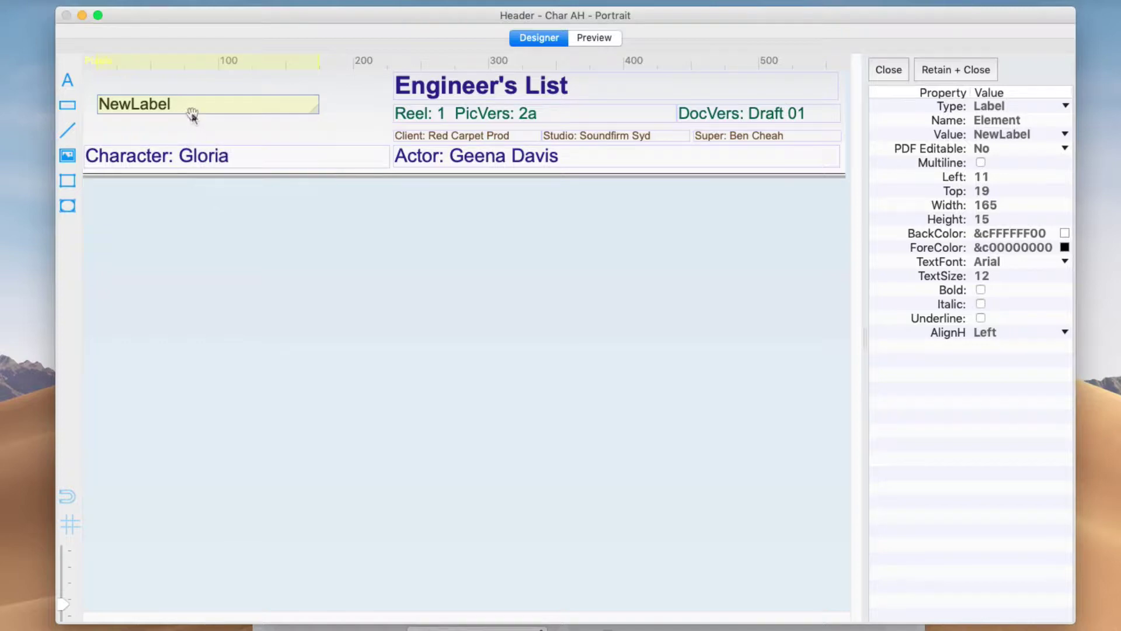
pyautogui.press('super+d')
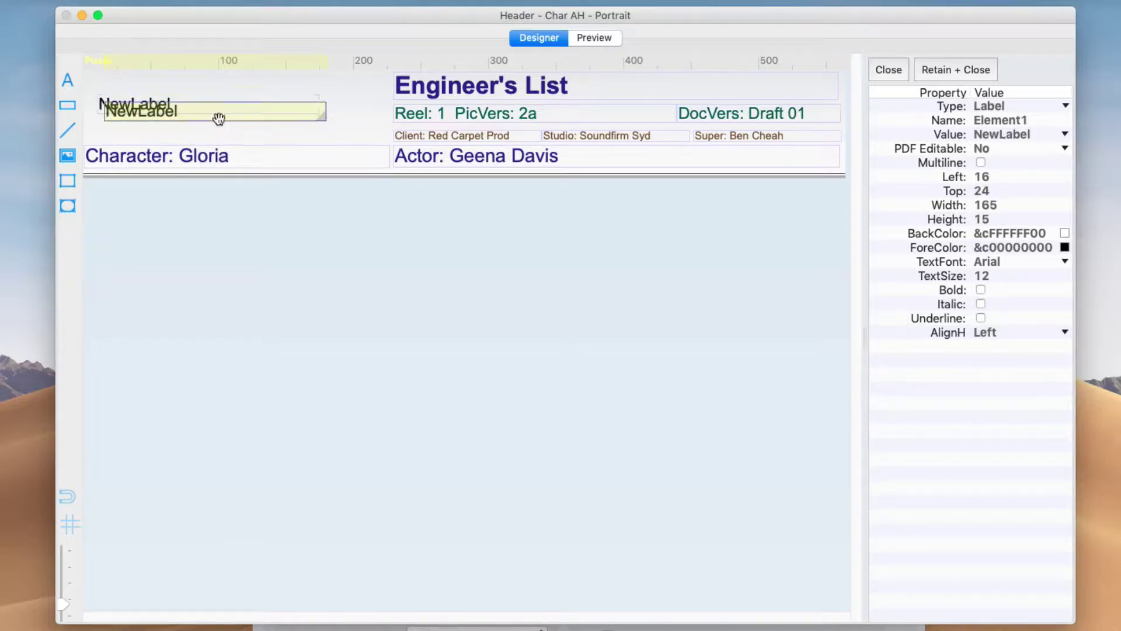
pyautogui.moveTo(217, 115); pyautogui.dragTo(205, 95)
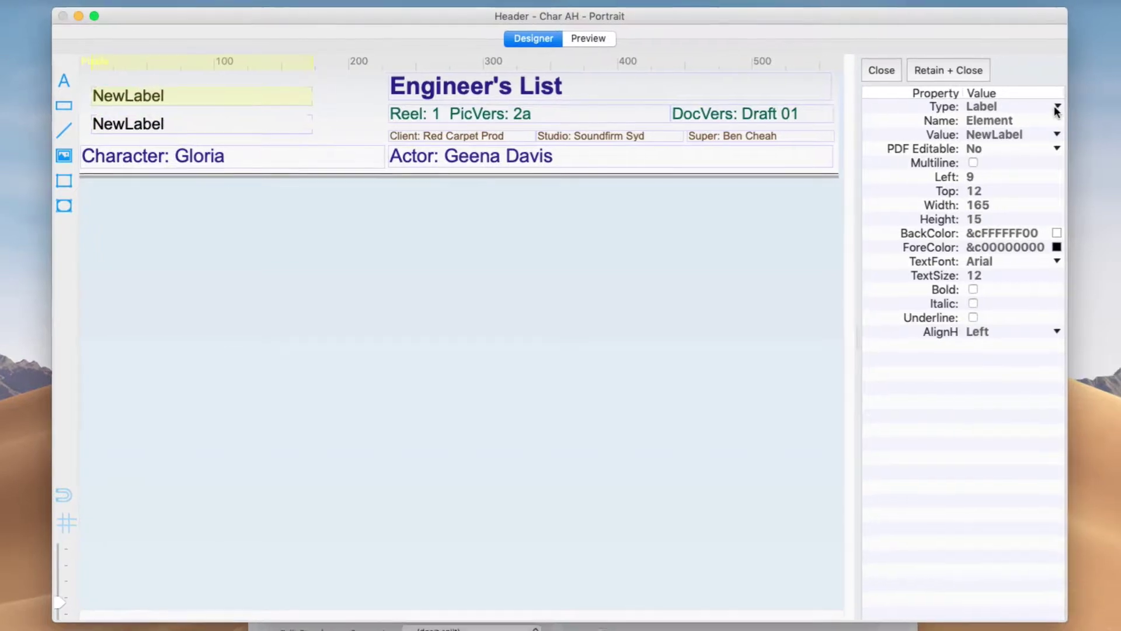
# Convert the upper label above the Character field into a data field that shows SegNo.
pyautogui.click(1057, 108)
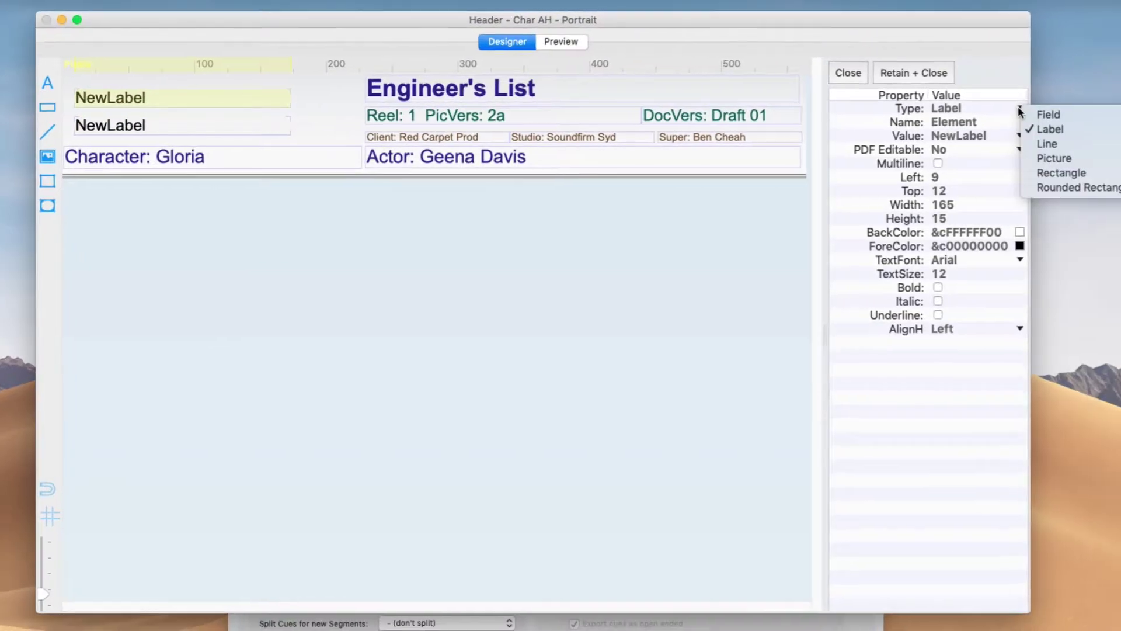
pyautogui.click(1066, 111)
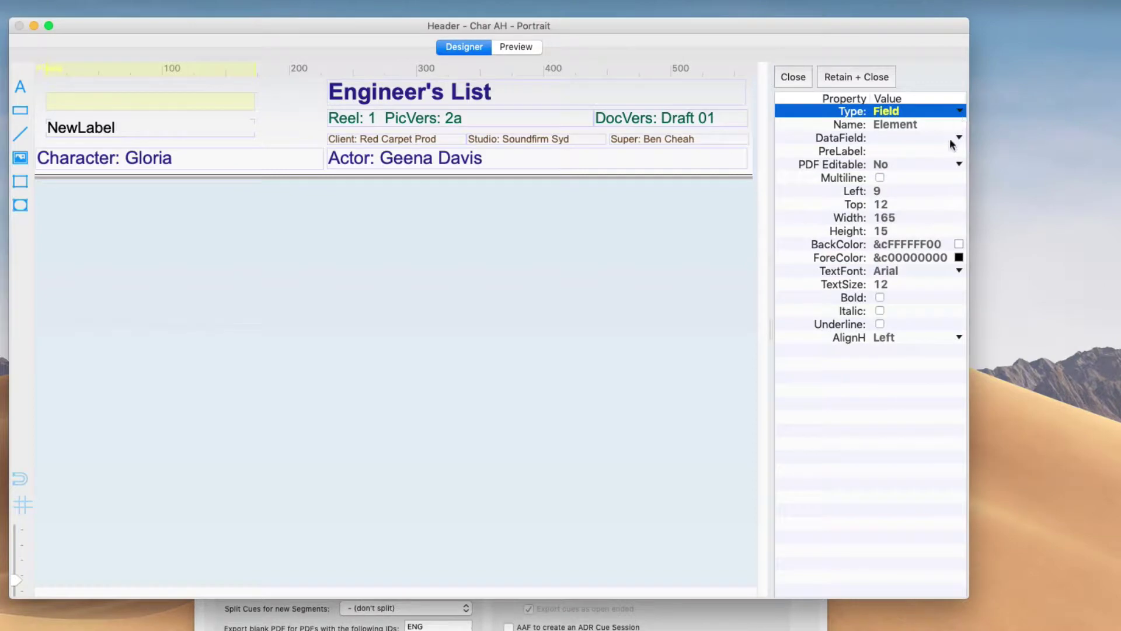
pyautogui.click(959, 139)
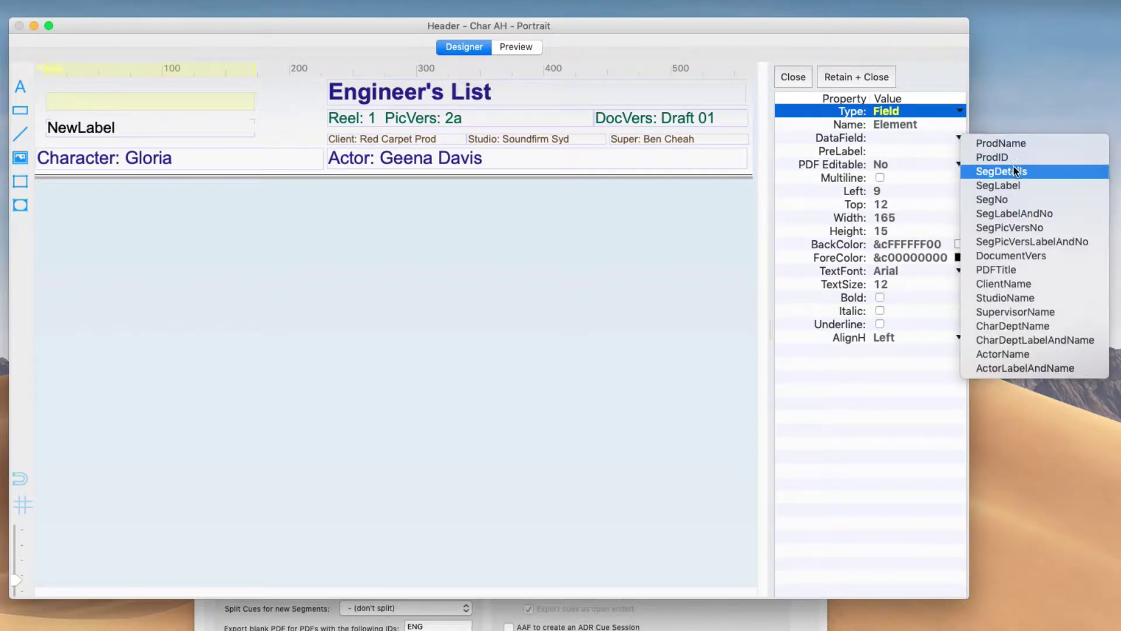
pyautogui.click(1035, 200)
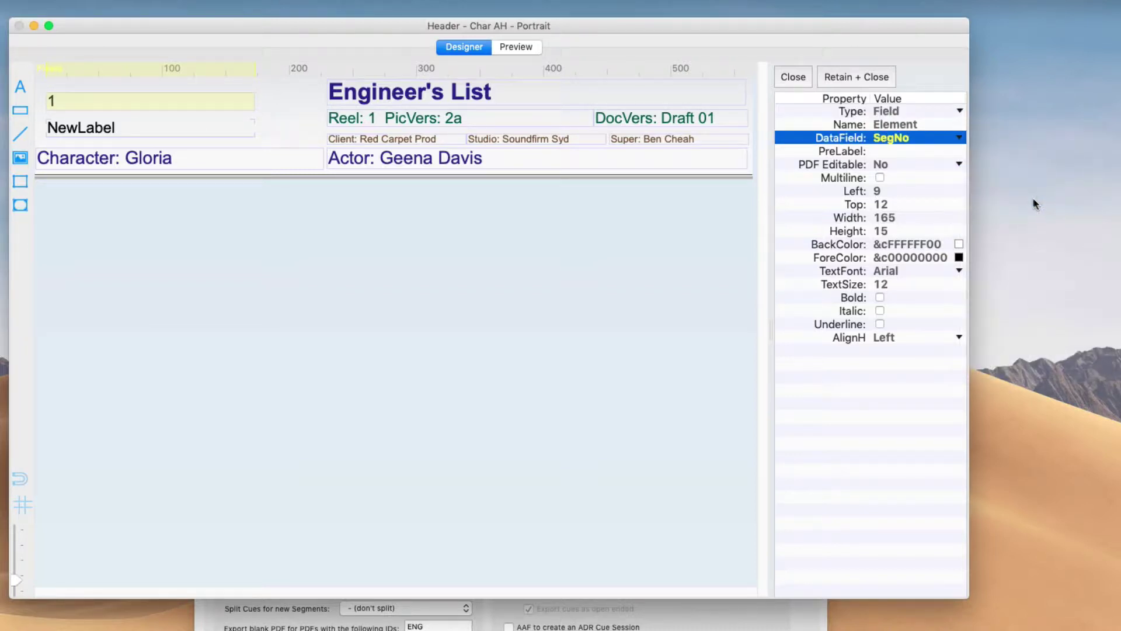
# Try SegPicVersNo as the new field's data source and switch it to SegDetails.
pyautogui.click(961, 139)
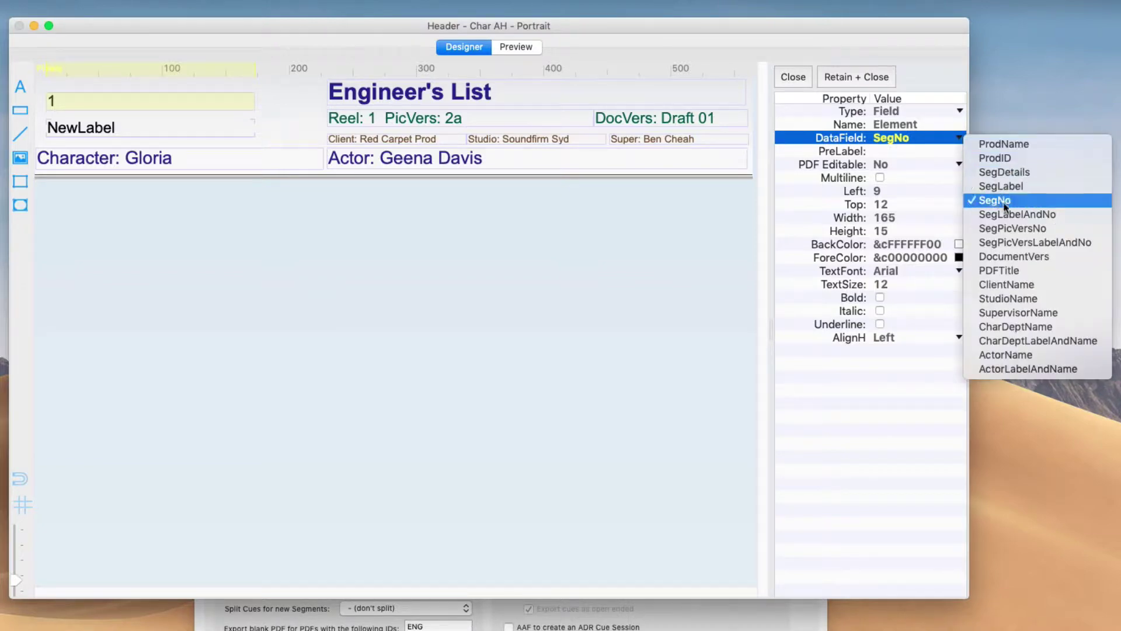
pyautogui.click(1016, 228)
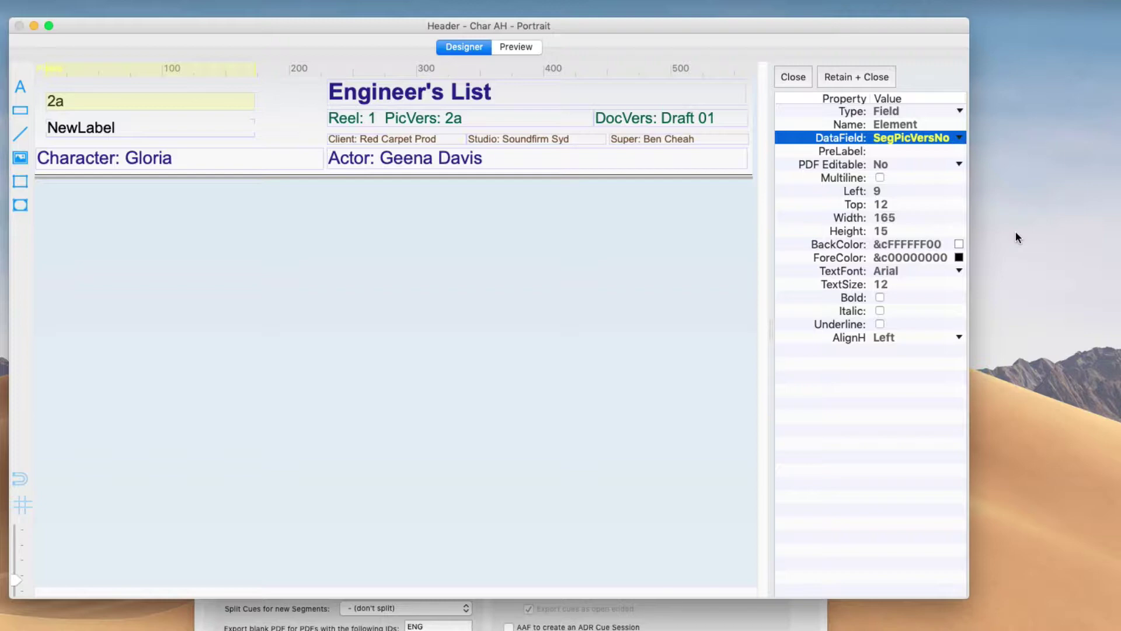
pyautogui.click(961, 138)
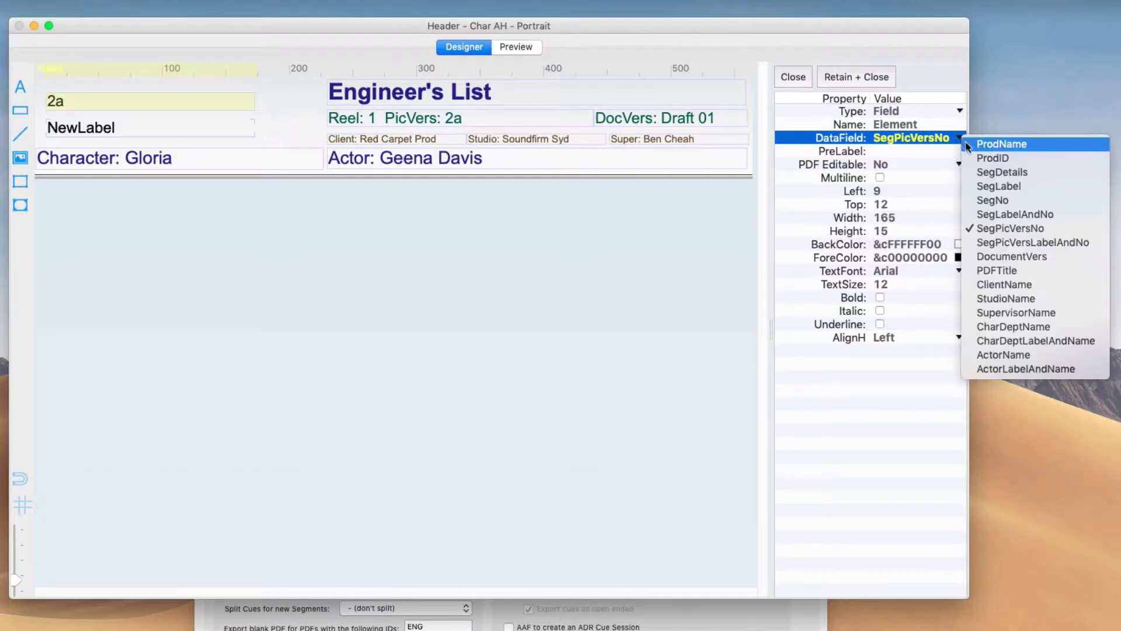
pyautogui.click(996, 170)
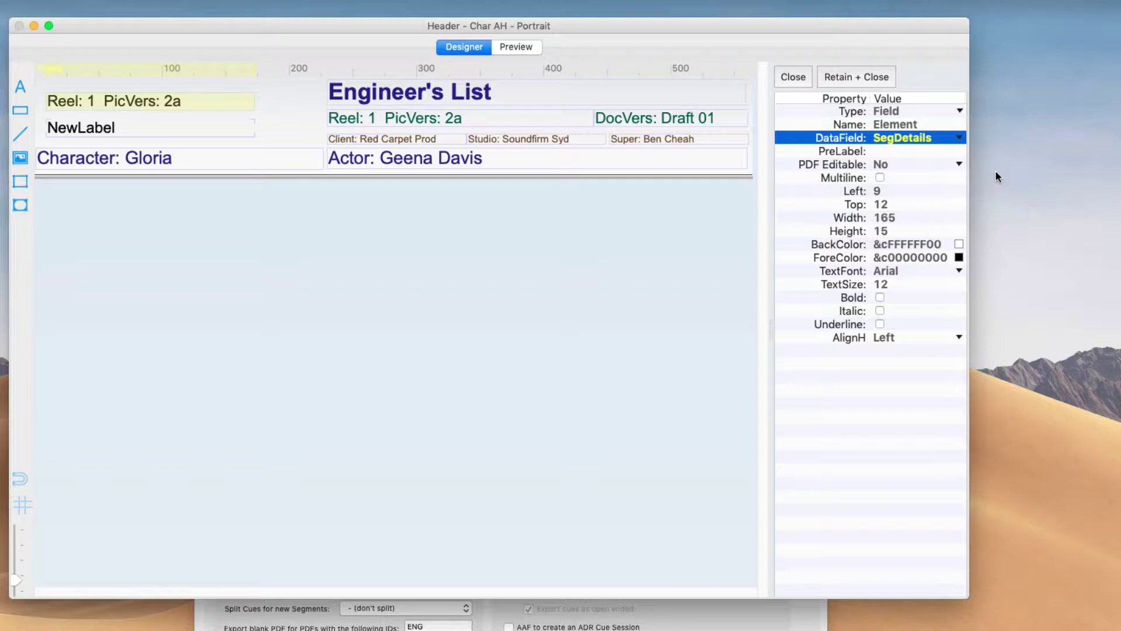
pyautogui.click(959, 138)
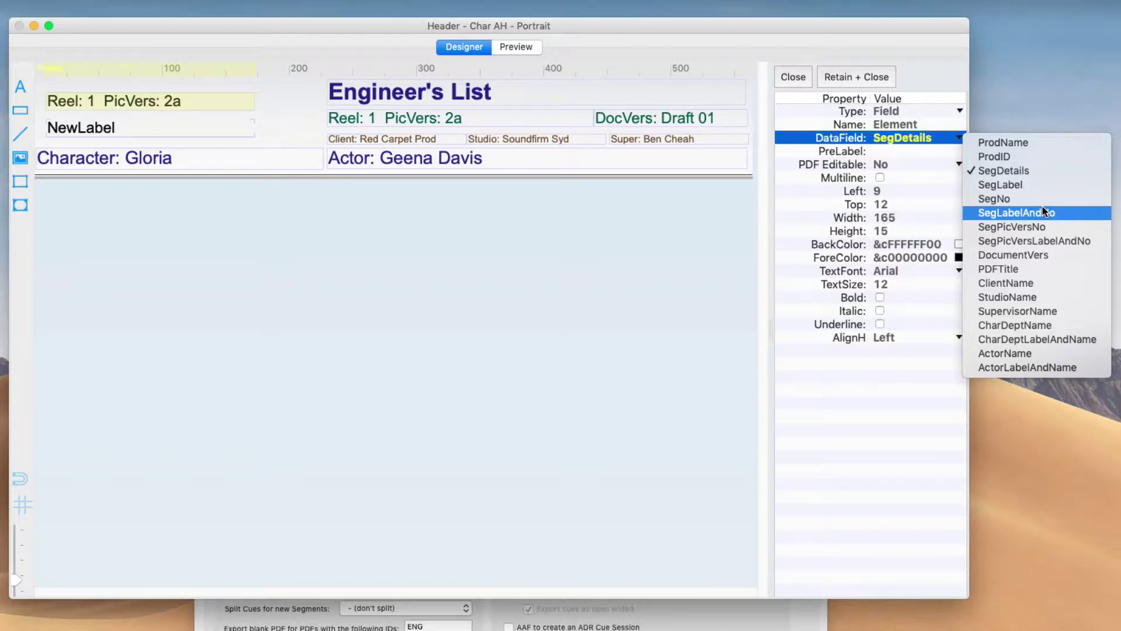
pyautogui.click(927, 144)
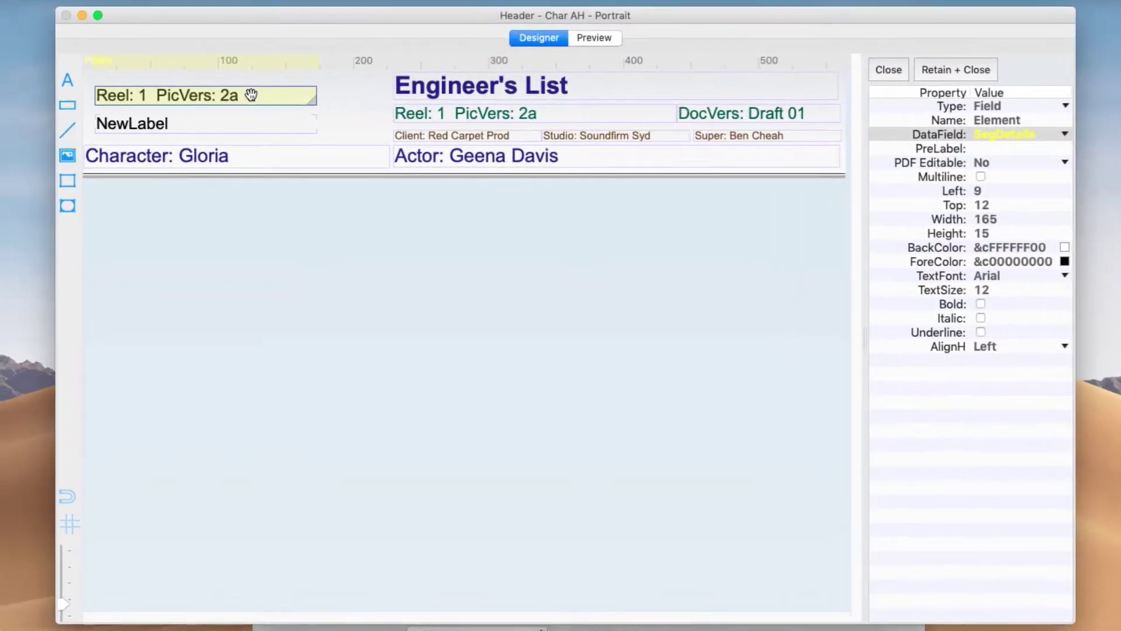
# Delete the SegDetails field and the remaining NewLabel element from the logo area.
pyautogui.press('Delete')
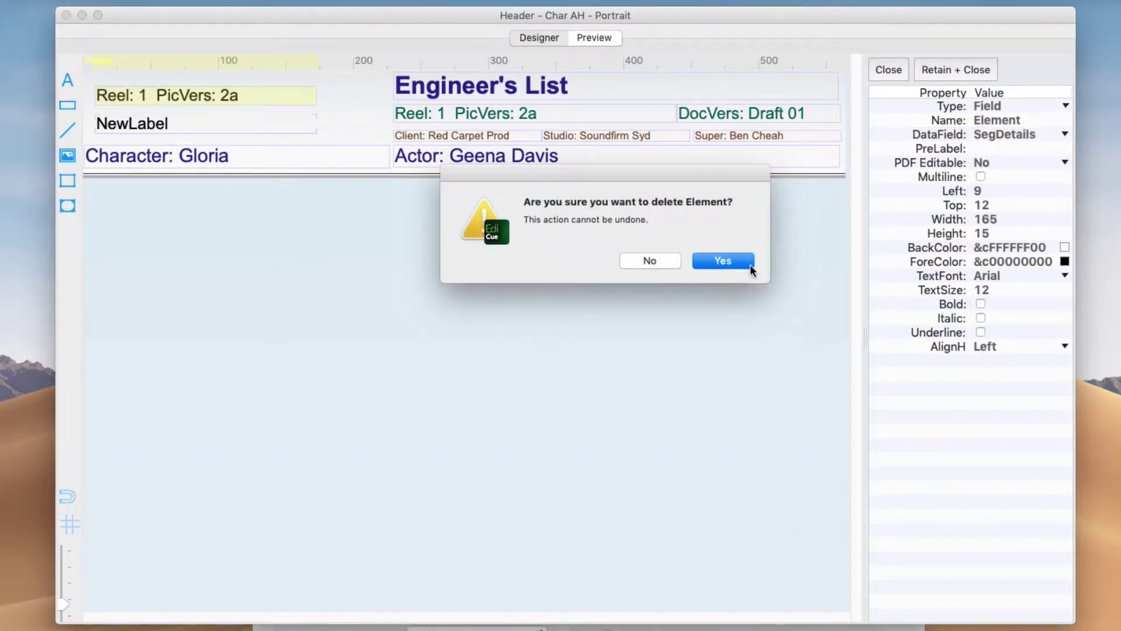
pyautogui.press('Return')
pyautogui.click(280, 122)
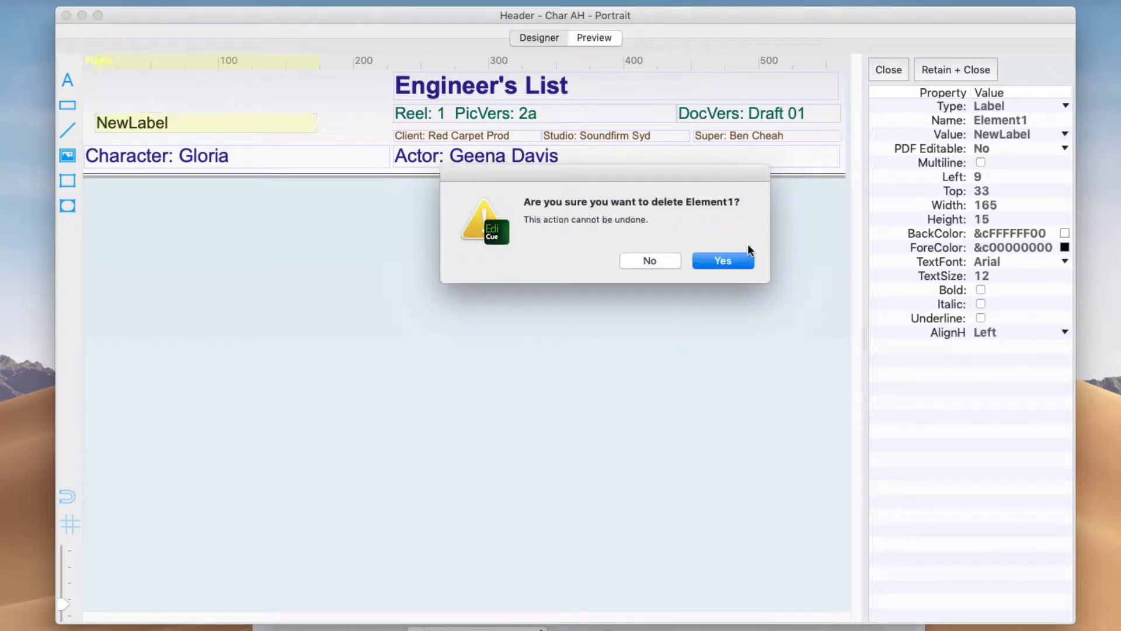
pyautogui.press('Return')
# Draw a picture element about 123 wide and 40 high in the empty logo area.
pyautogui.moveTo(78, 156); pyautogui.dragTo(131, 90)
pyautogui.moveTo(185, 121); pyautogui.dragTo(292, 132)
# Load AH Logo.png into the picture element with the image reduced to the band size, and enlarge the element to about 209 by 51.
pyautogui.click(1066, 134)
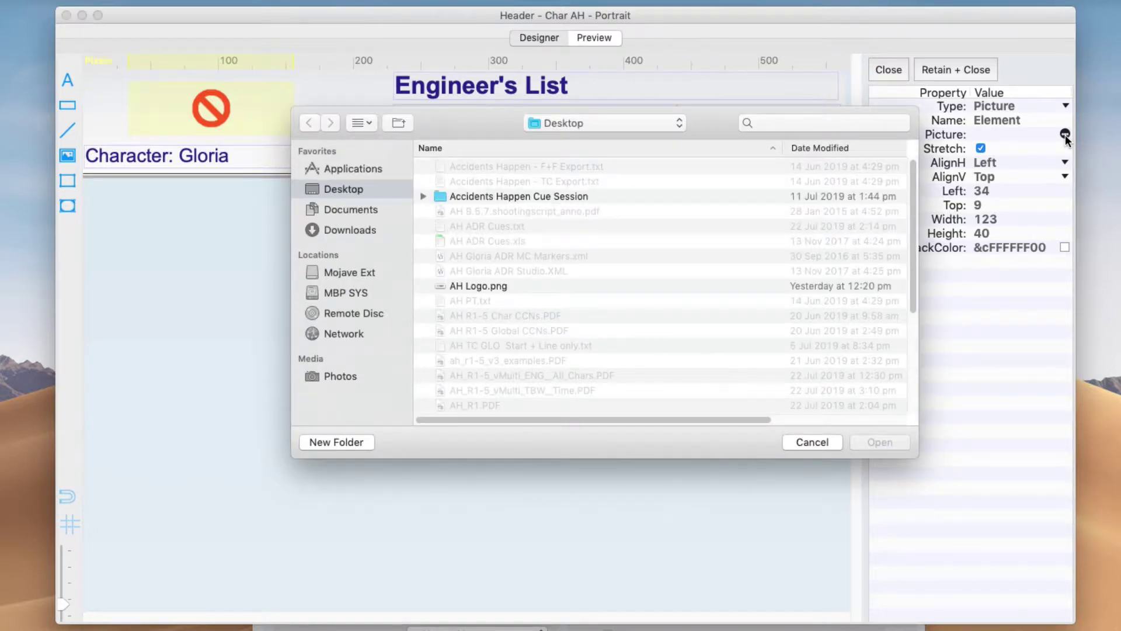
pyautogui.click(479, 286)
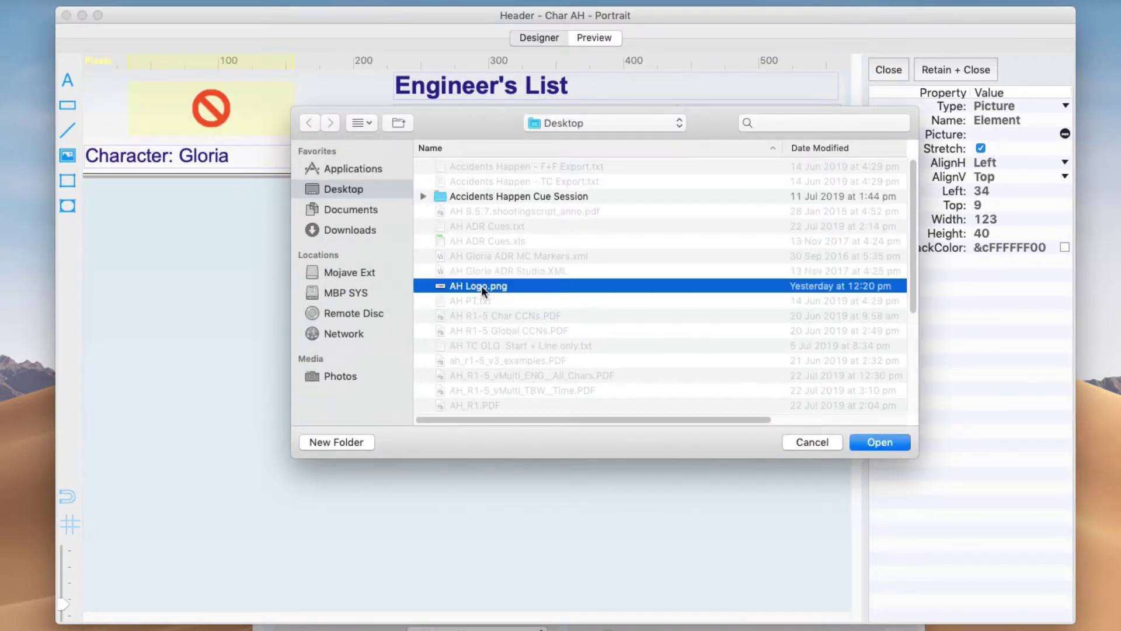
pyautogui.click(865, 444)
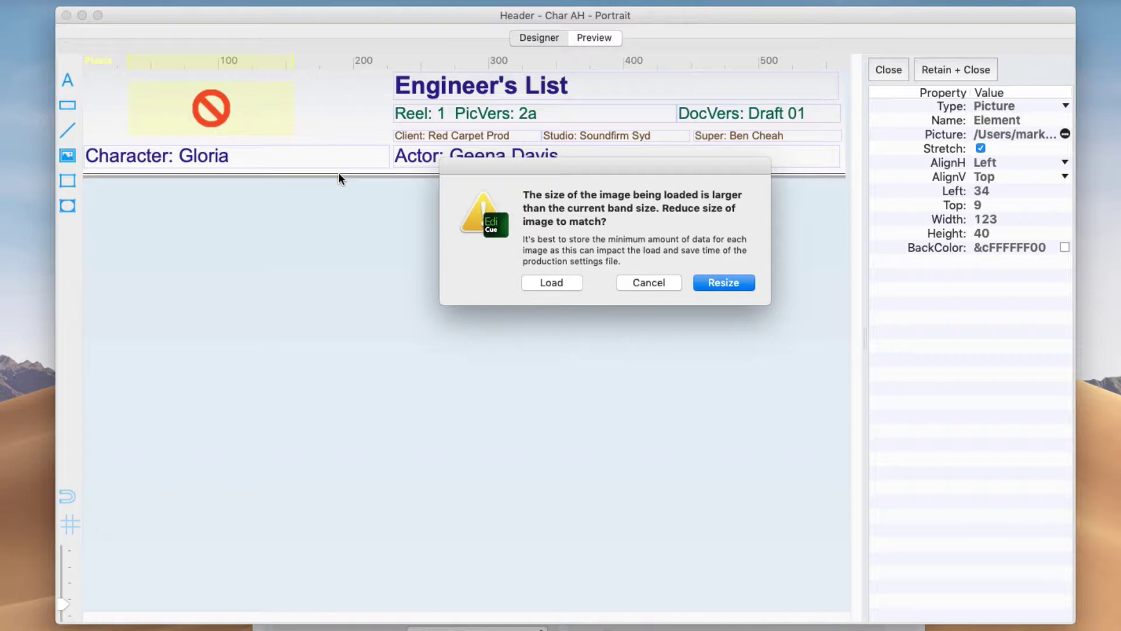
pyautogui.click(717, 281)
pyautogui.moveTo(290, 131); pyautogui.dragTo(372, 141)
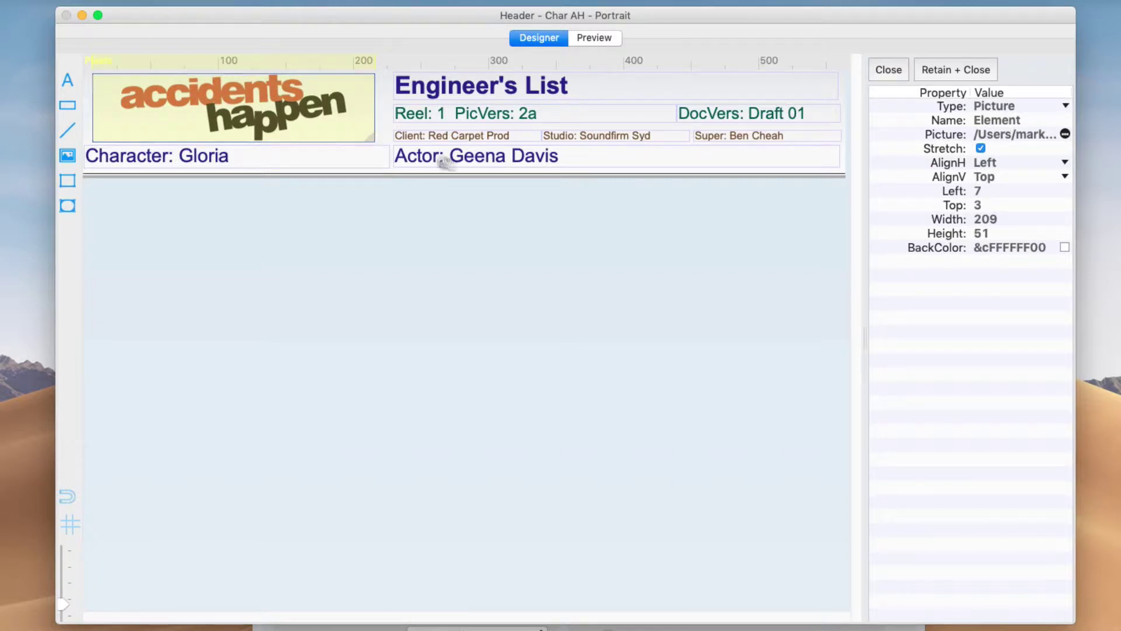
# Close the Char AH portrait design and the header band setup, discarding all changes.
pyautogui.click(882, 69)
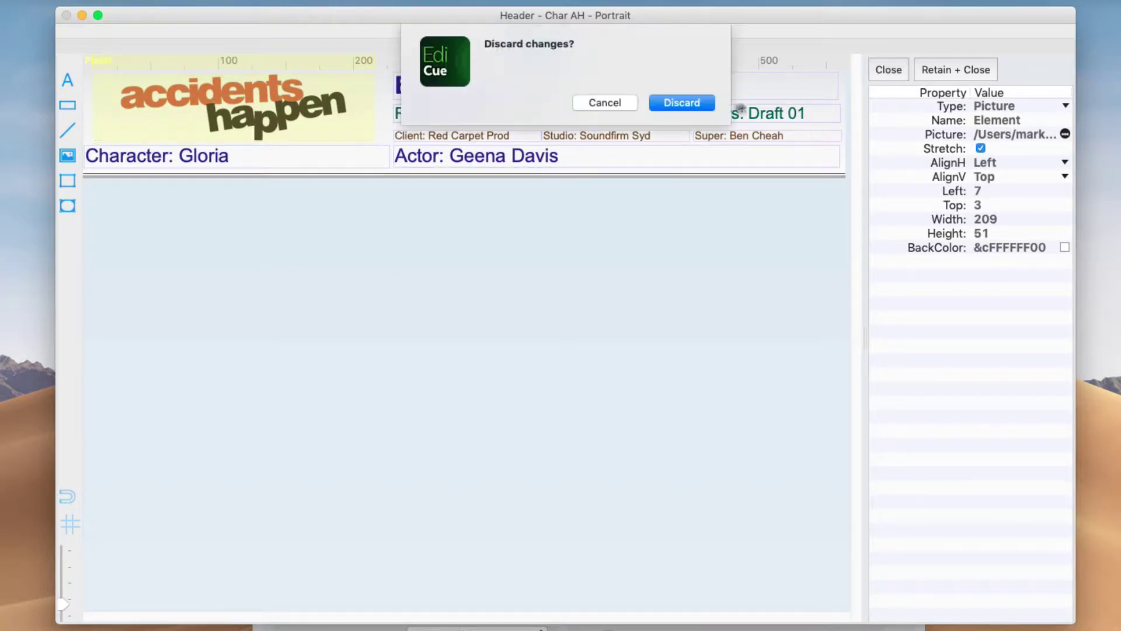
pyautogui.click(672, 100)
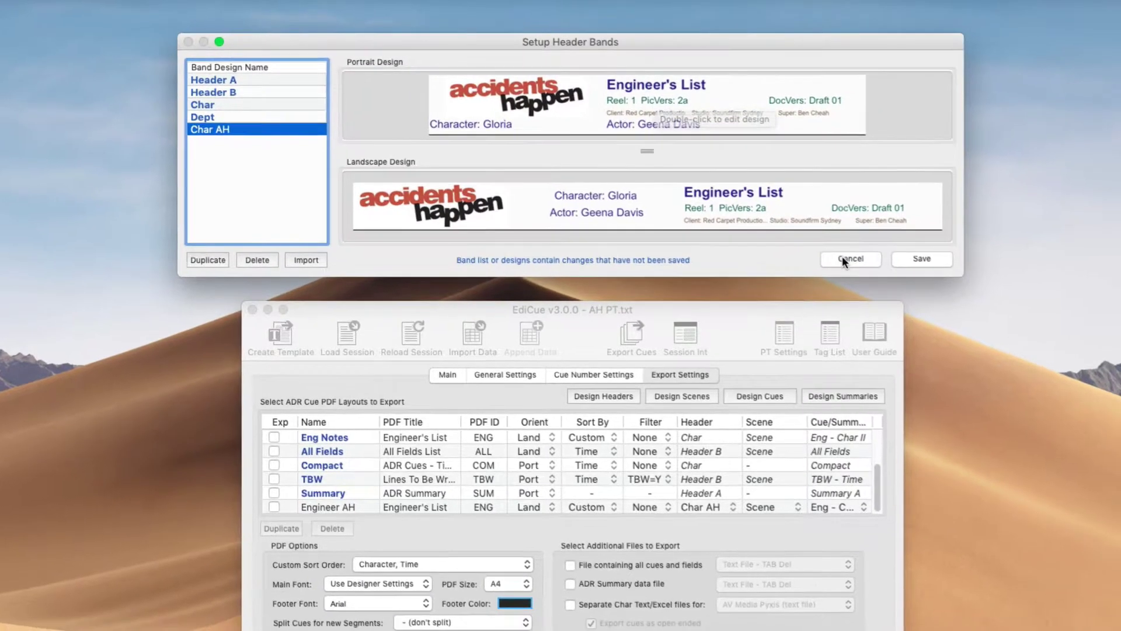
pyautogui.click(842, 258)
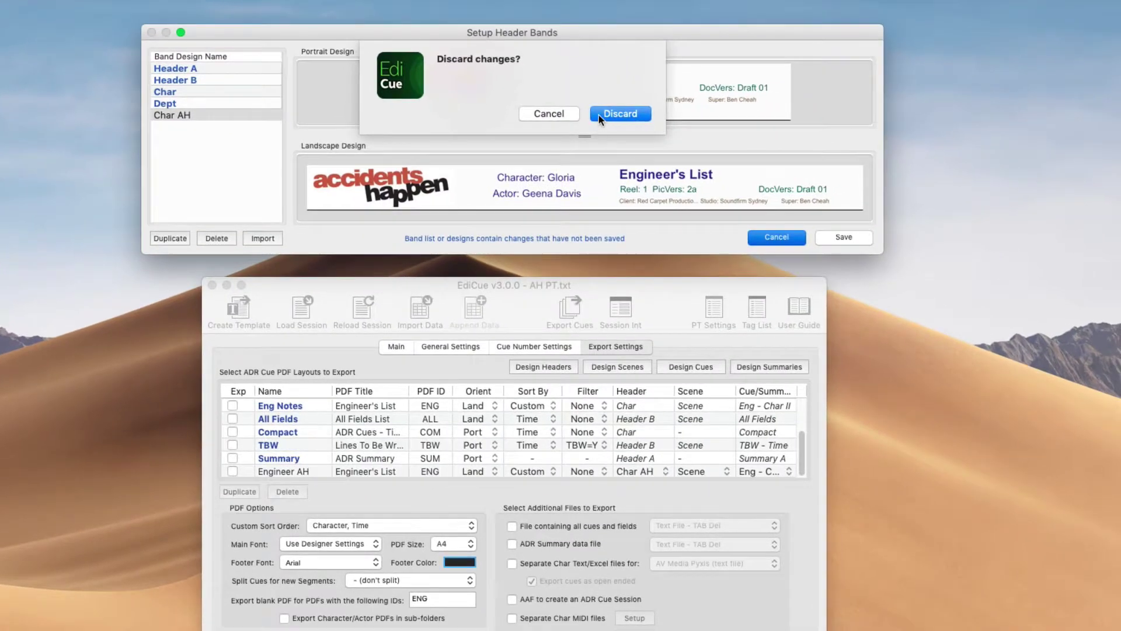
pyautogui.click(600, 114)
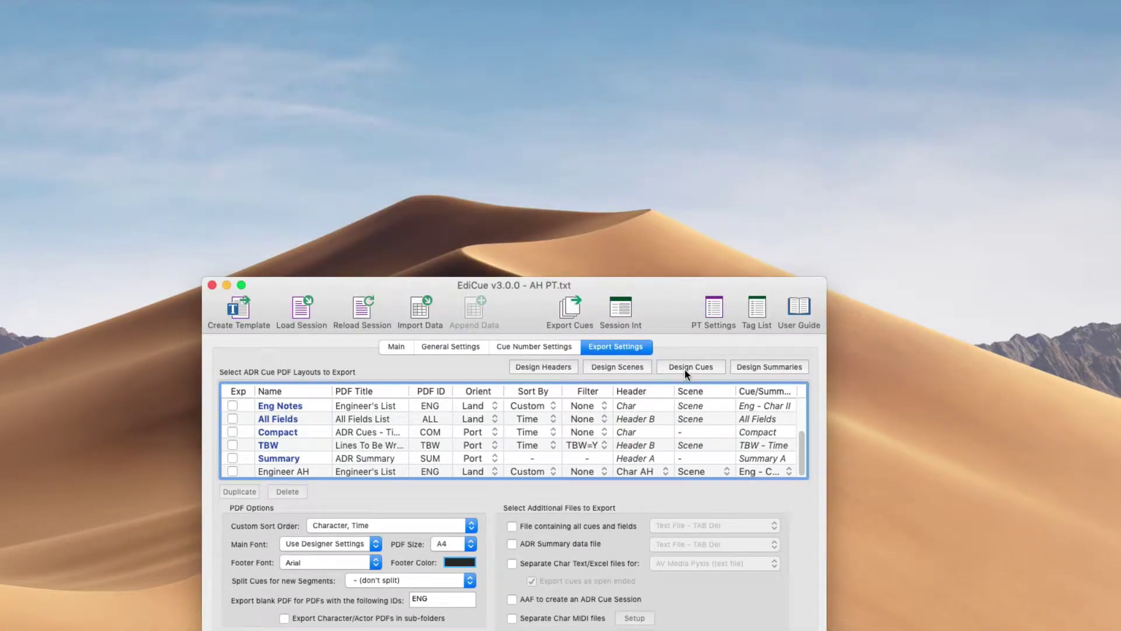
# Duplicate the Eng - Char cue band, keeping the name Eng - Char copy, and save the cue bands.
pyautogui.click(685, 368)
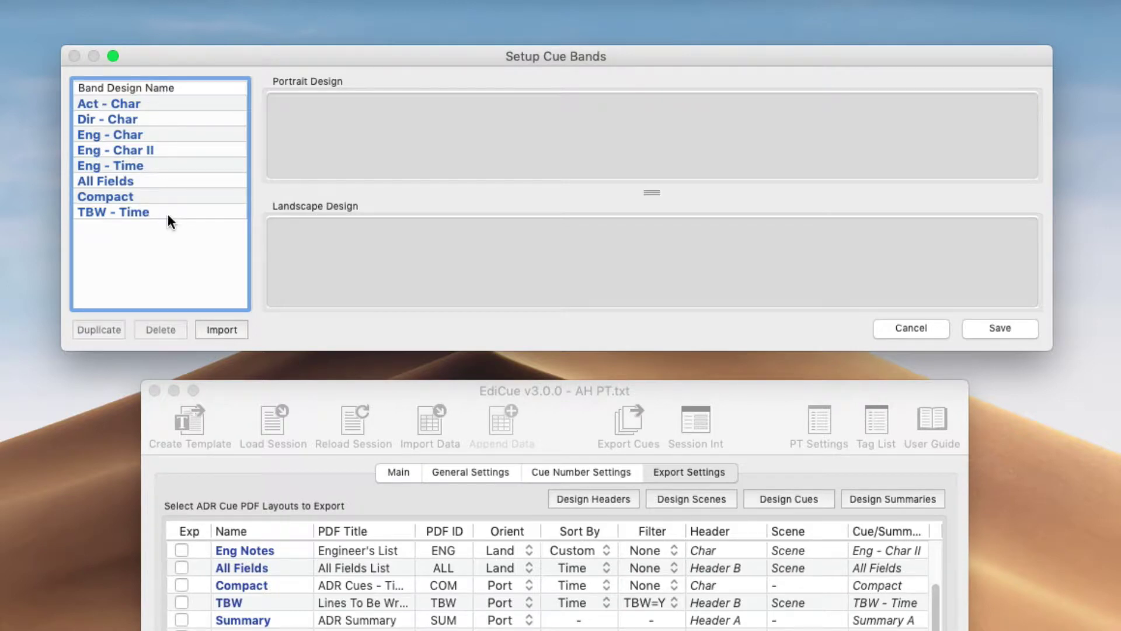
pyautogui.click(132, 135)
pyautogui.click(115, 325)
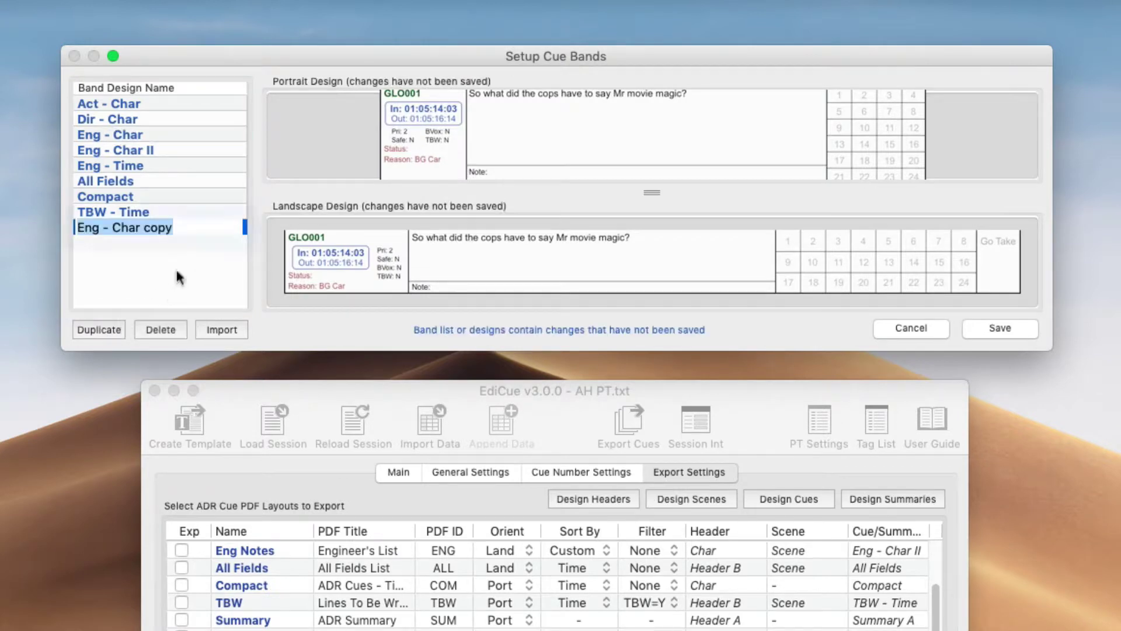
pyautogui.click(164, 250)
pyautogui.click(153, 225)
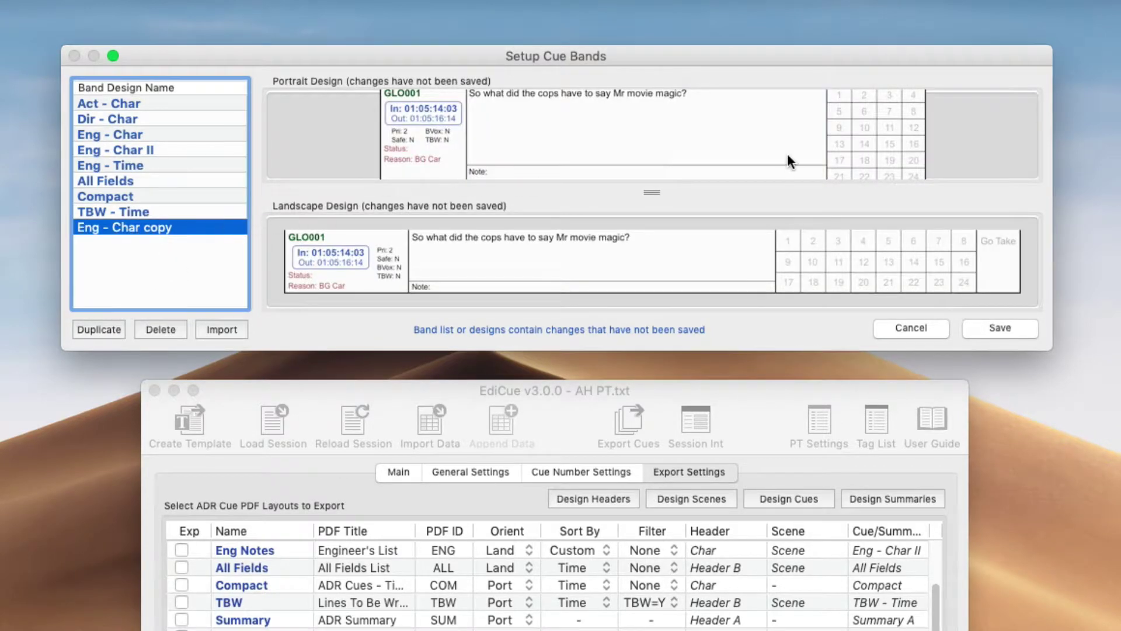
pyautogui.click(1012, 327)
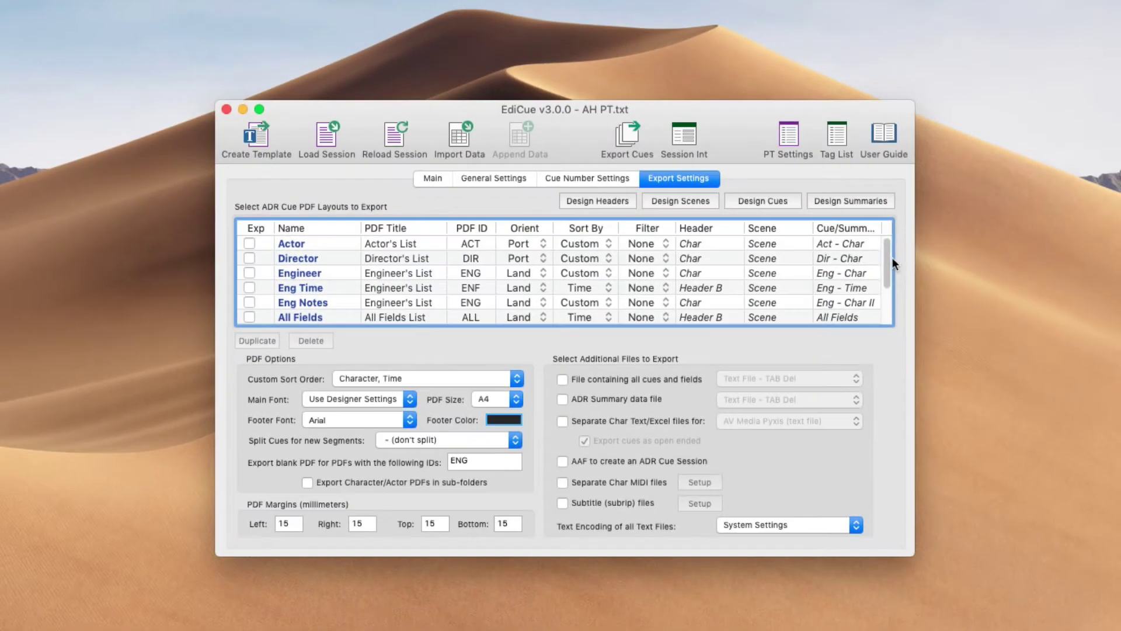
# Assign the Eng - Char copy cue band to the Engineer AH layout and mark that layout for export.
pyautogui.moveTo(908, 393); pyautogui.dragTo(901, 449)
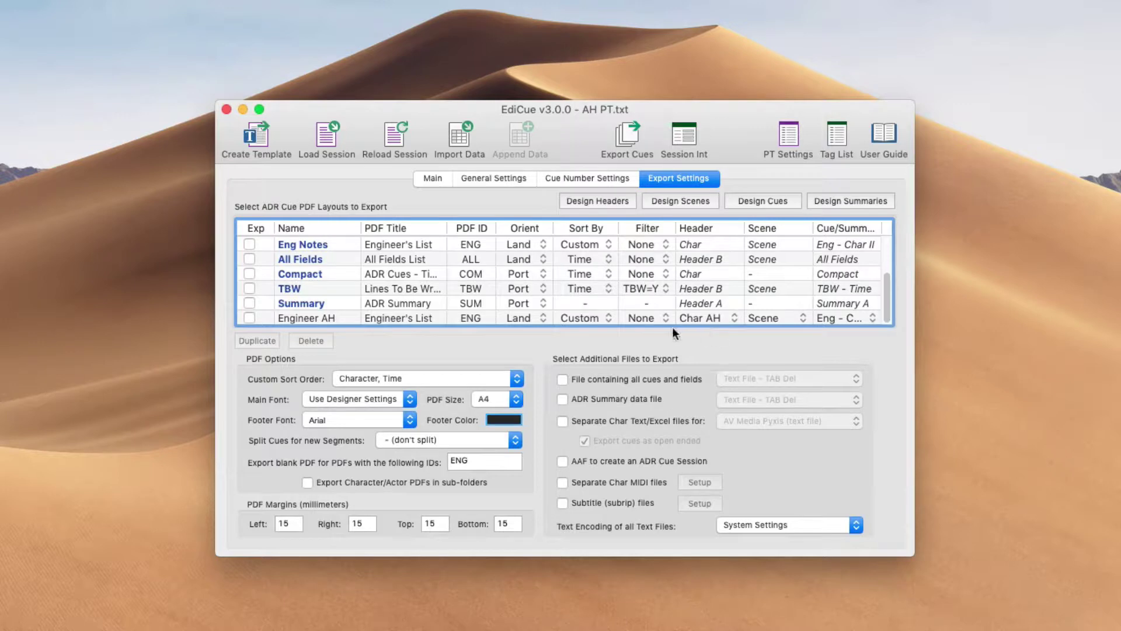
pyautogui.click(866, 319)
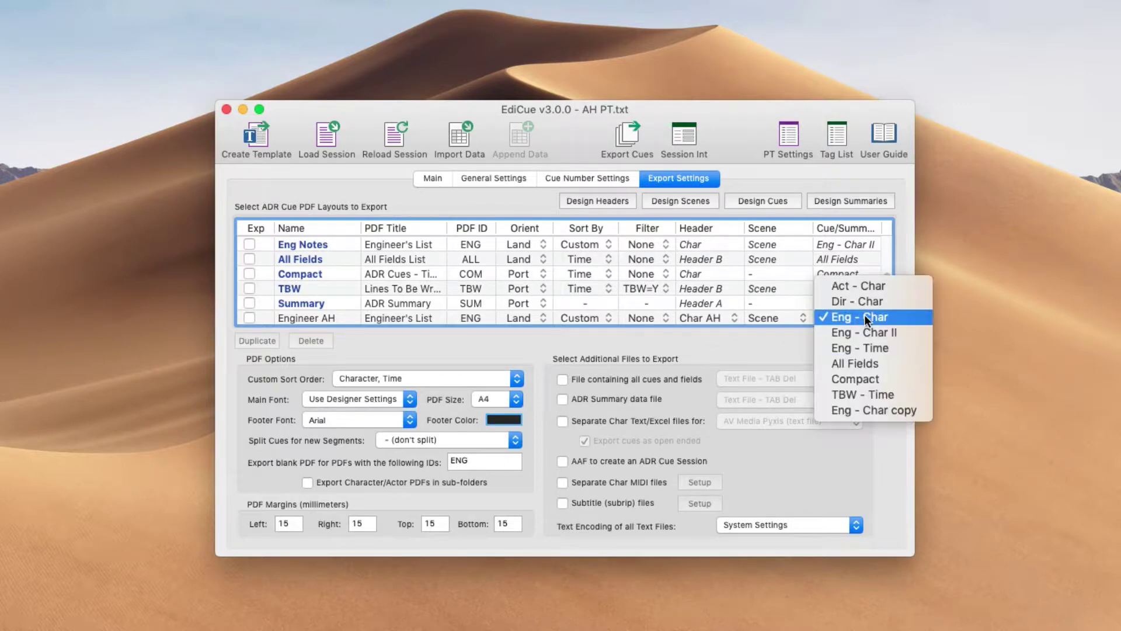
pyautogui.click(885, 411)
pyautogui.click(249, 318)
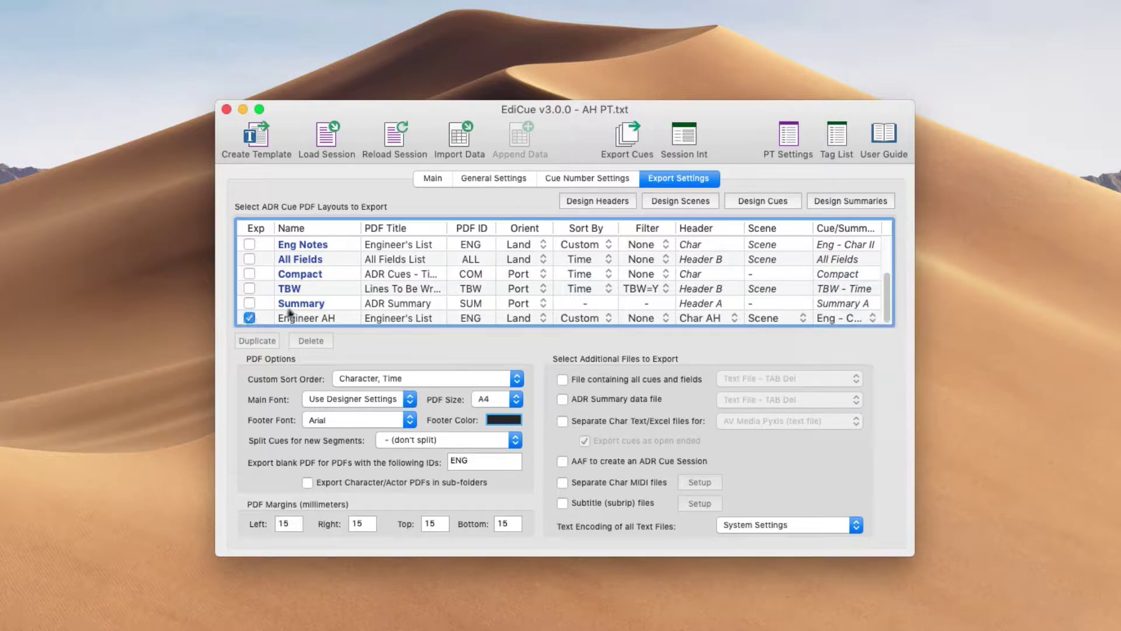
pyautogui.scroll(3, 294, 283)
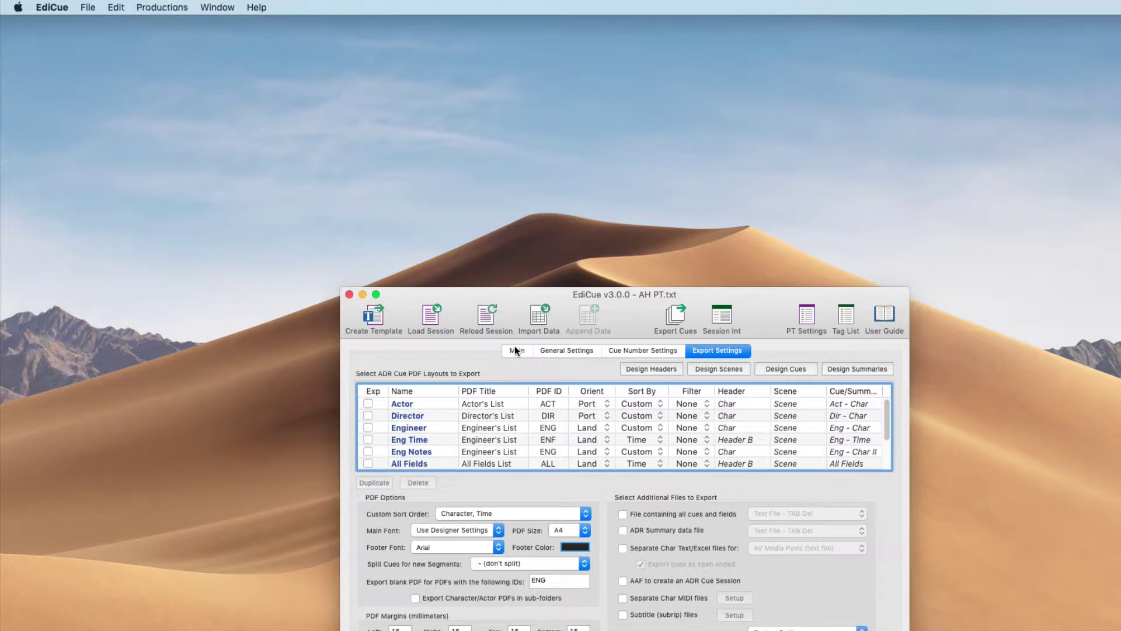
# Close the current session and load the PDF layout test data's ADR cue tracks using the Accidents Happen production.
pyautogui.press('super+w')
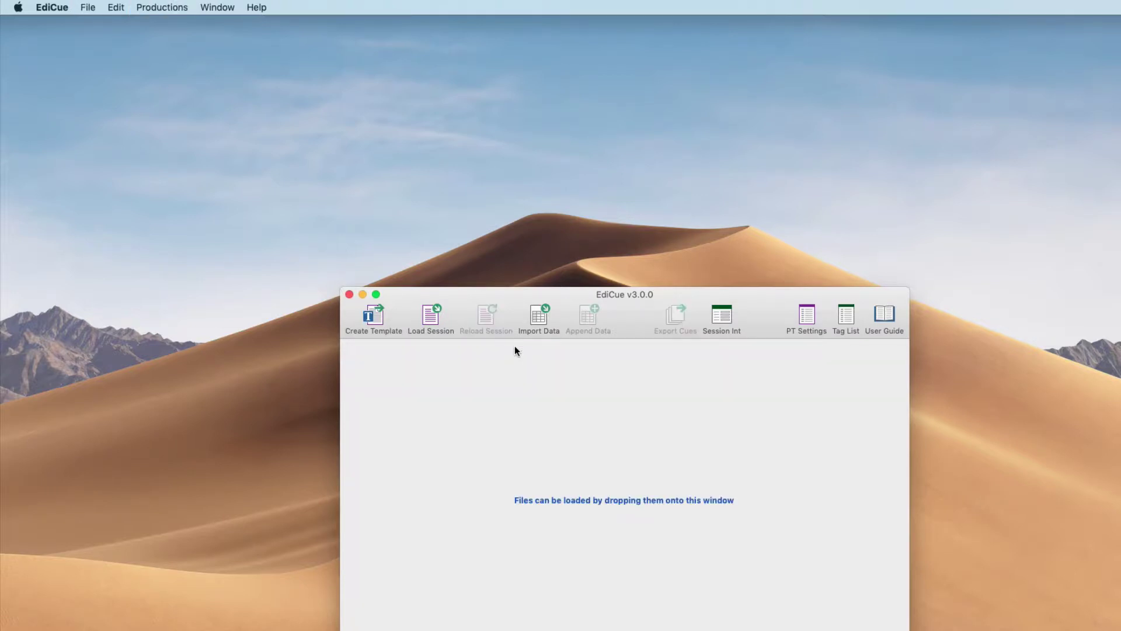
pyautogui.click(86, 6)
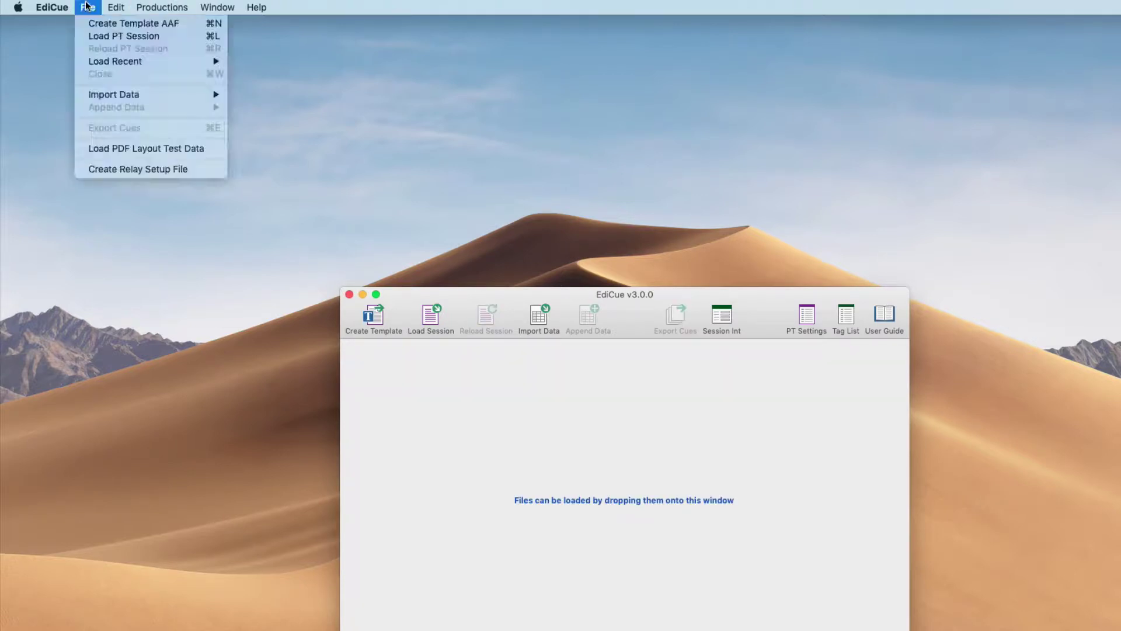
pyautogui.click(139, 148)
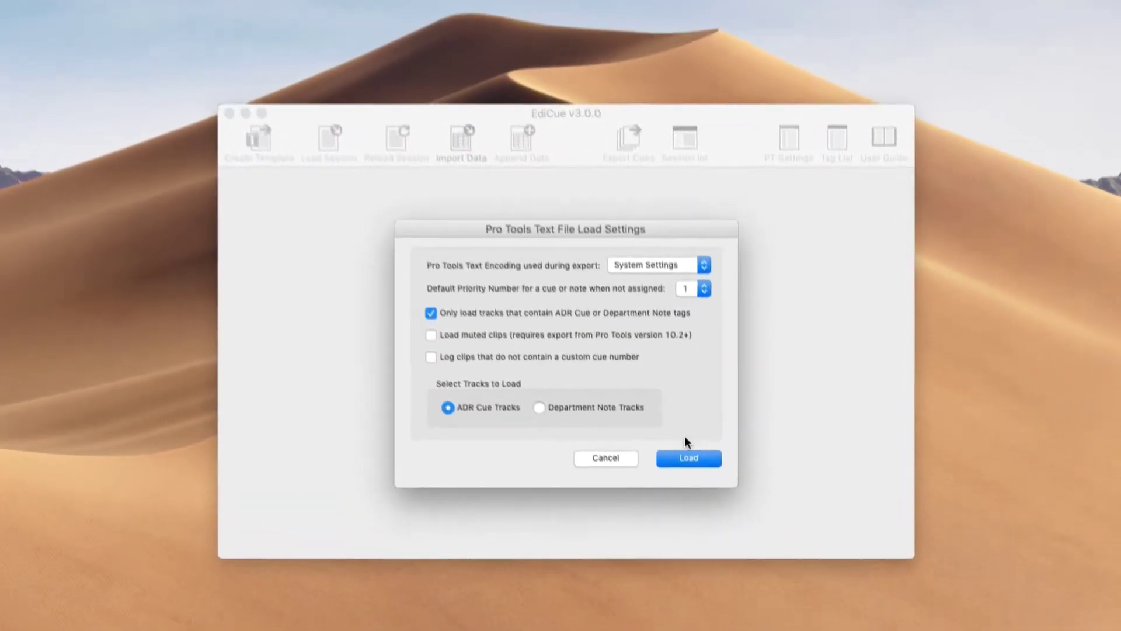
pyautogui.click(688, 456)
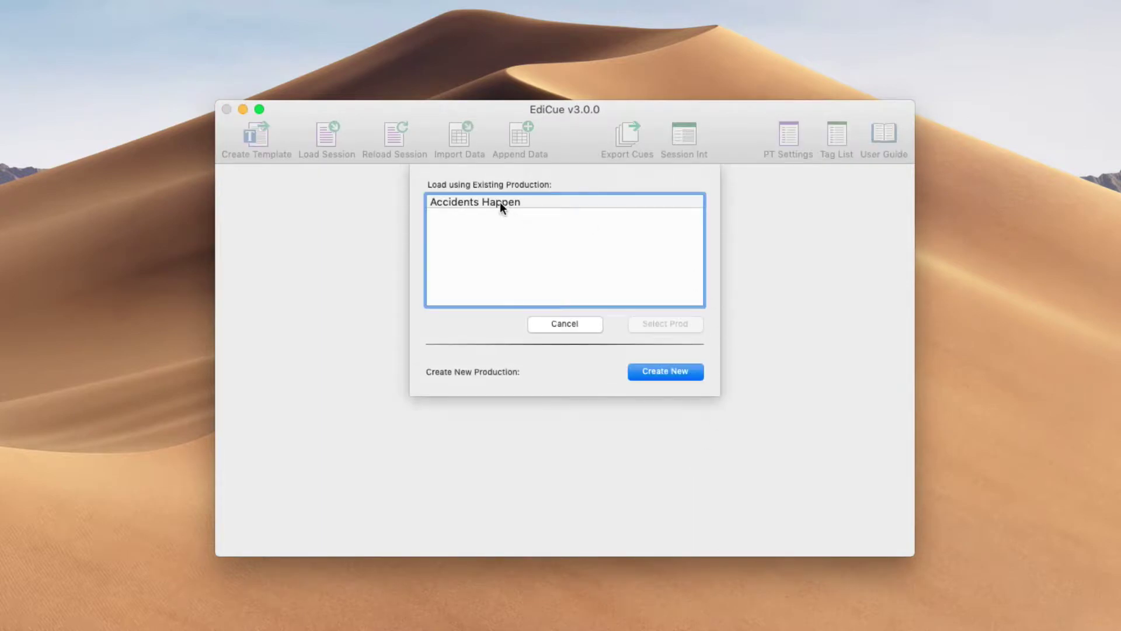
pyautogui.click(502, 204)
pyautogui.click(646, 323)
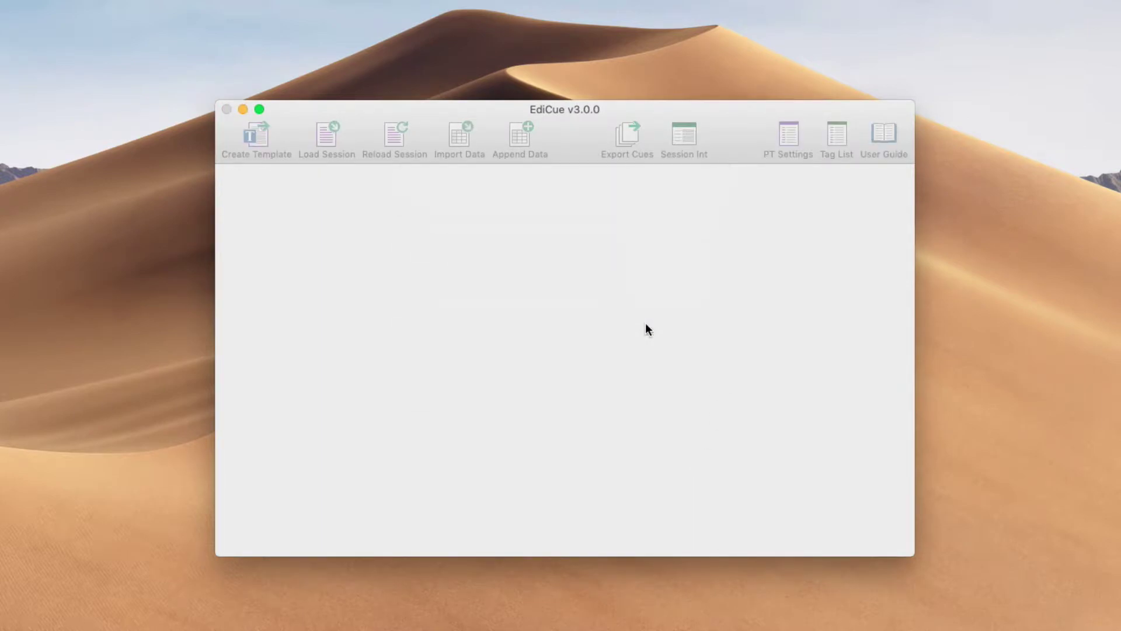
pyautogui.click(621, 458)
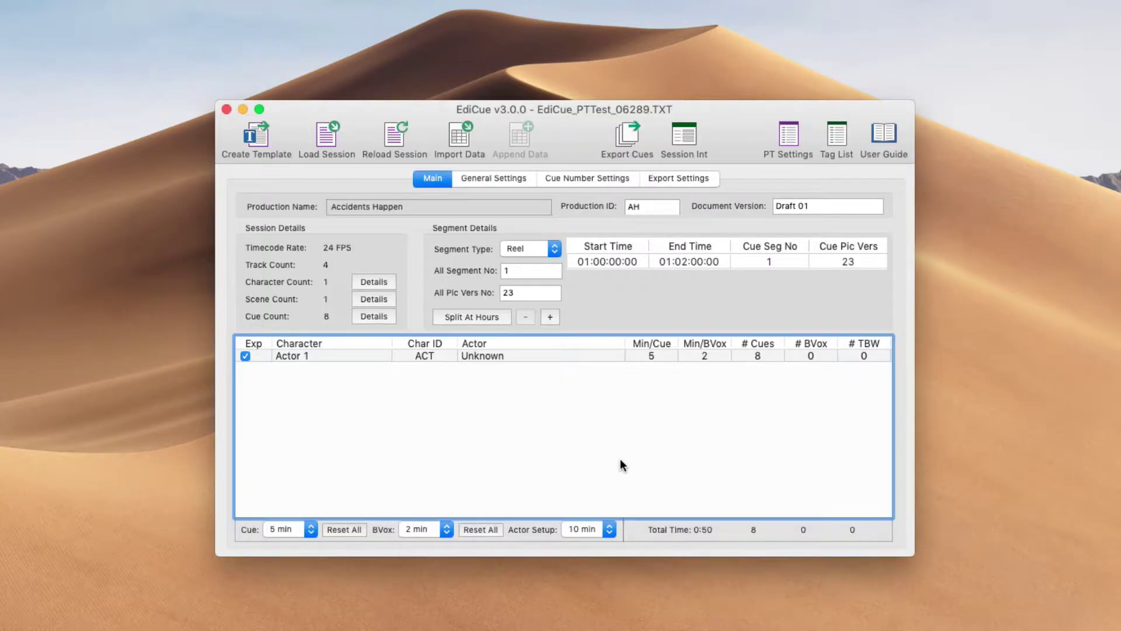
# Open the portrait design of the Eng - Char copy cue band and select its fLine field.
pyautogui.click(701, 180)
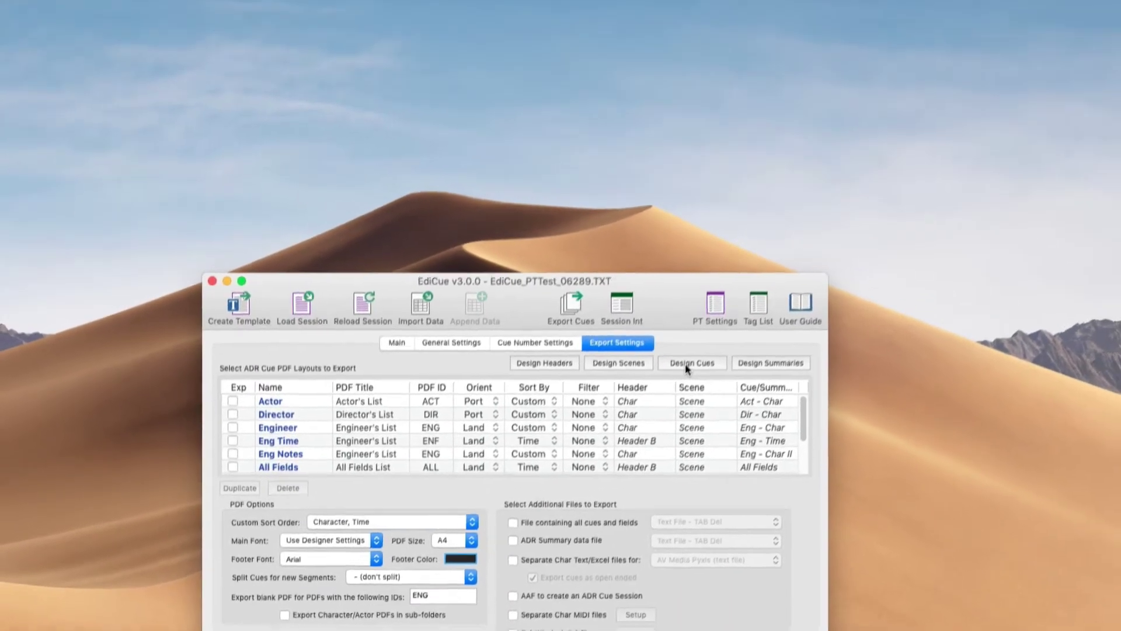
pyautogui.click(691, 363)
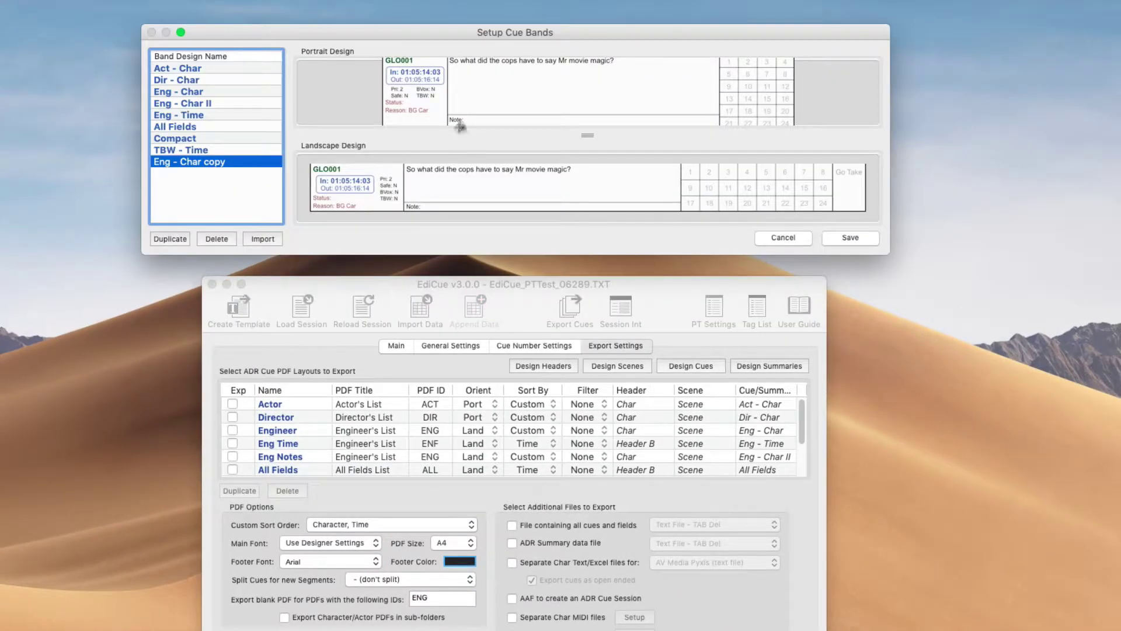
pyautogui.doubleClick(470, 100)
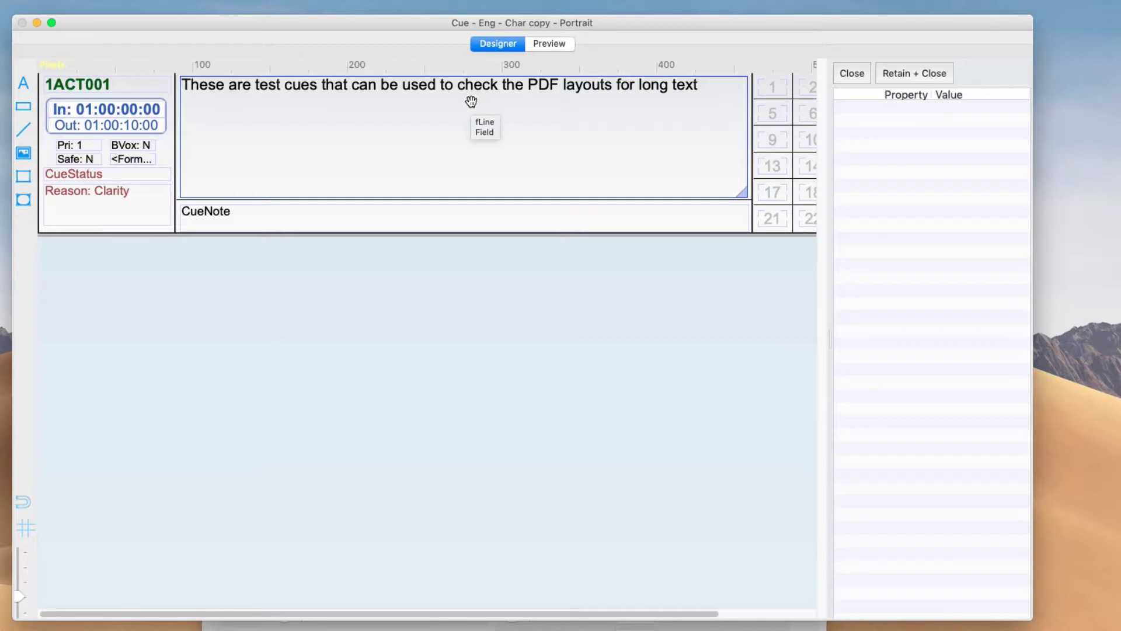
pyautogui.click(472, 102)
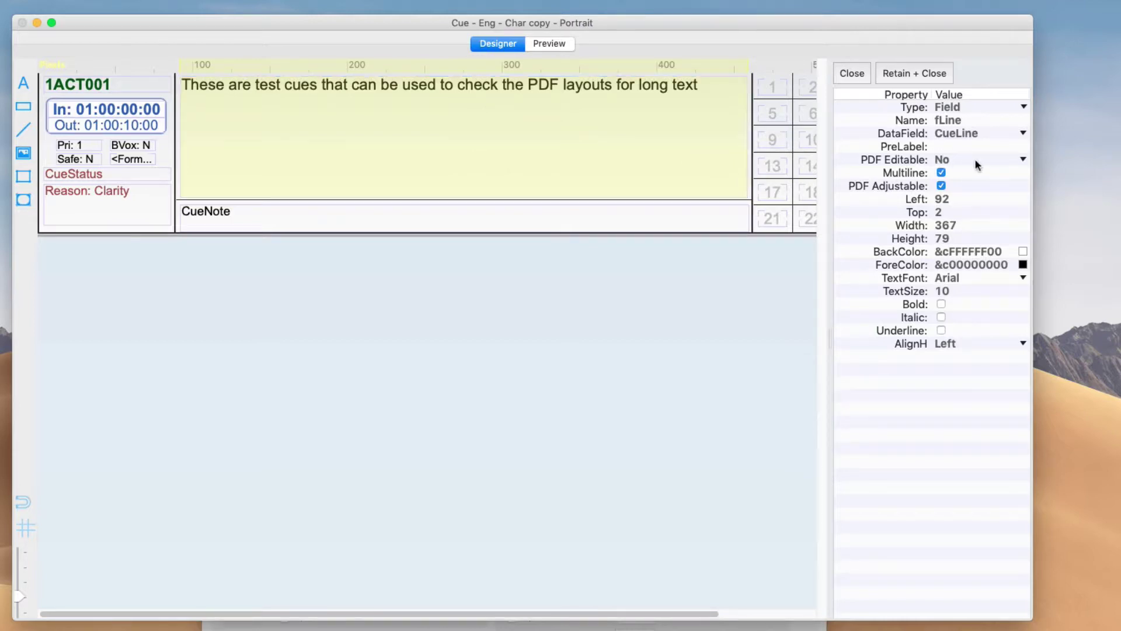
# Make the fLine field PDF editable for all cues, retain the portrait design and save the cue bands.
pyautogui.click(1023, 159)
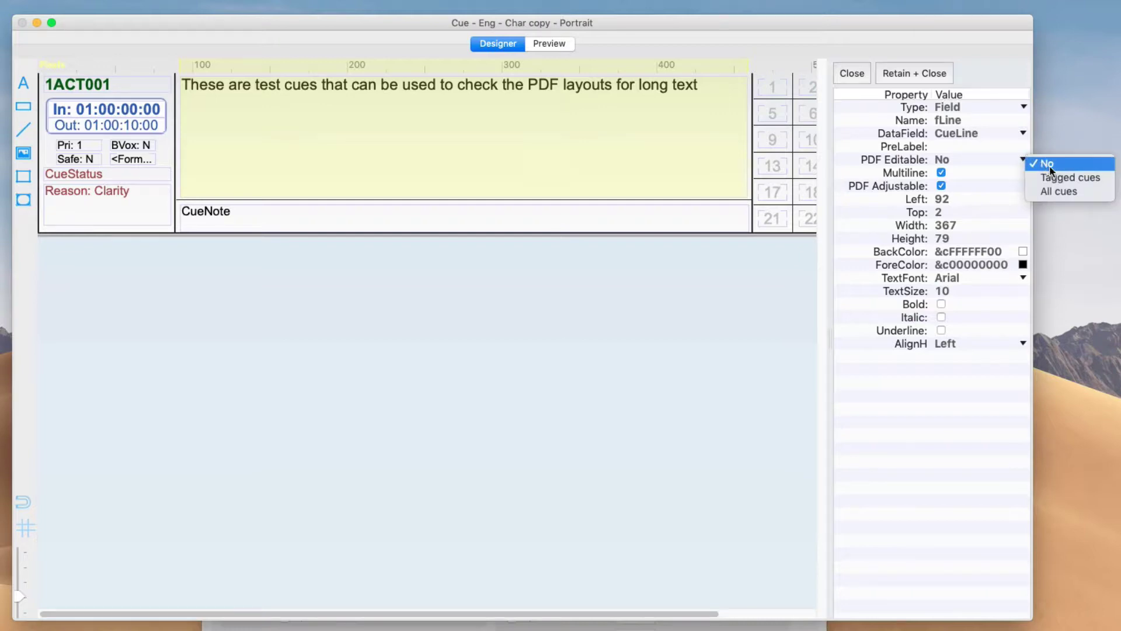
pyautogui.click(1071, 193)
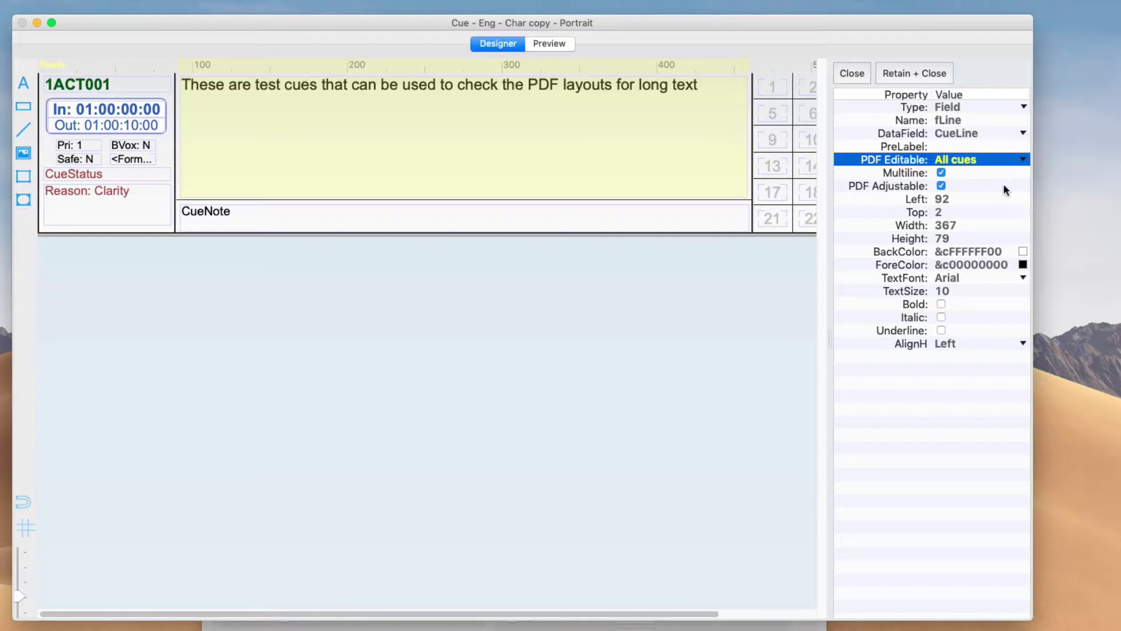
pyautogui.click(1022, 160)
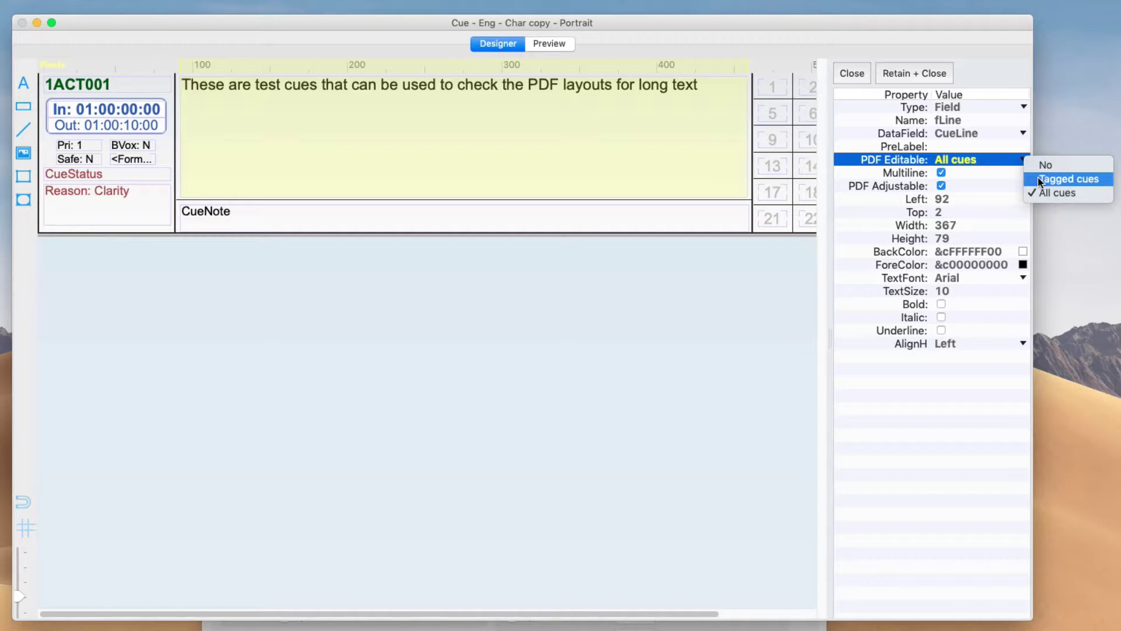
pyautogui.click(1057, 194)
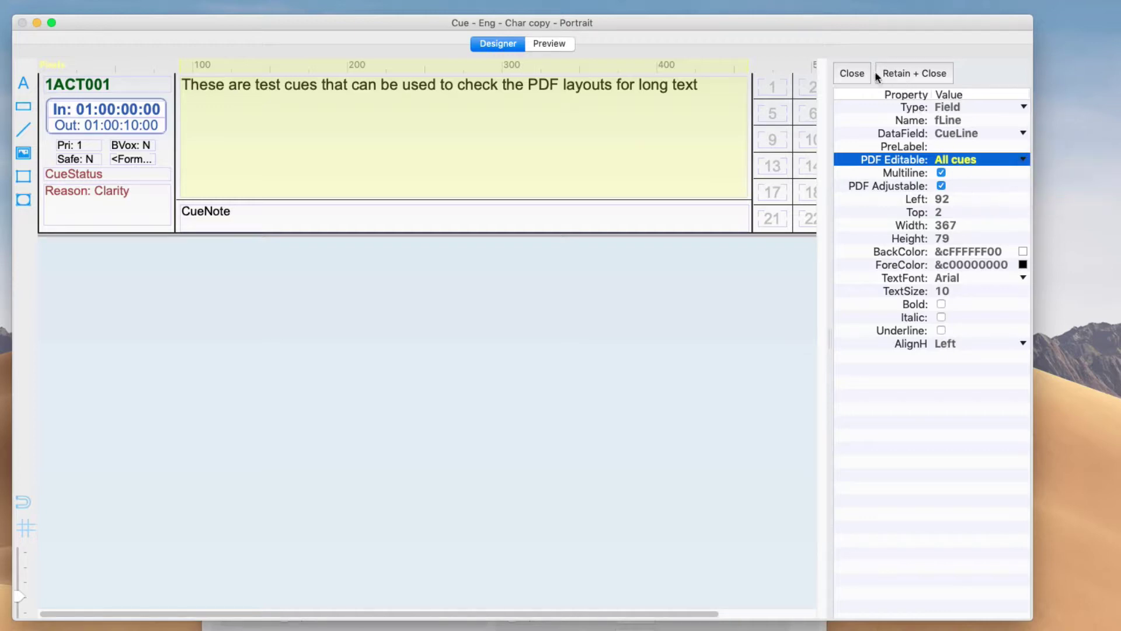
pyautogui.click(894, 71)
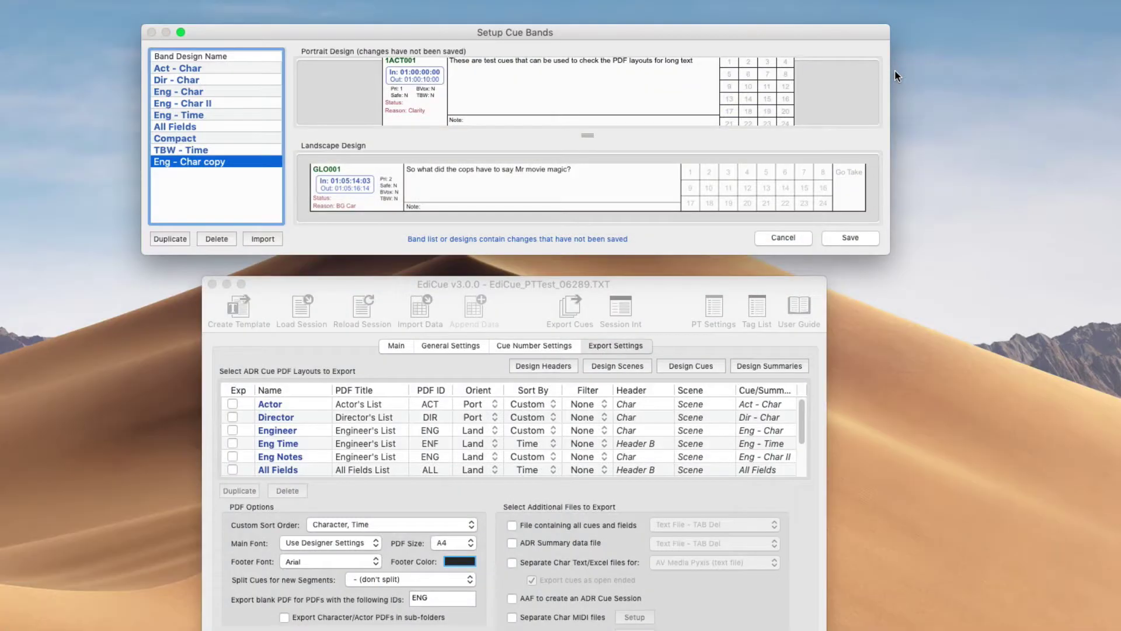
pyautogui.click(844, 237)
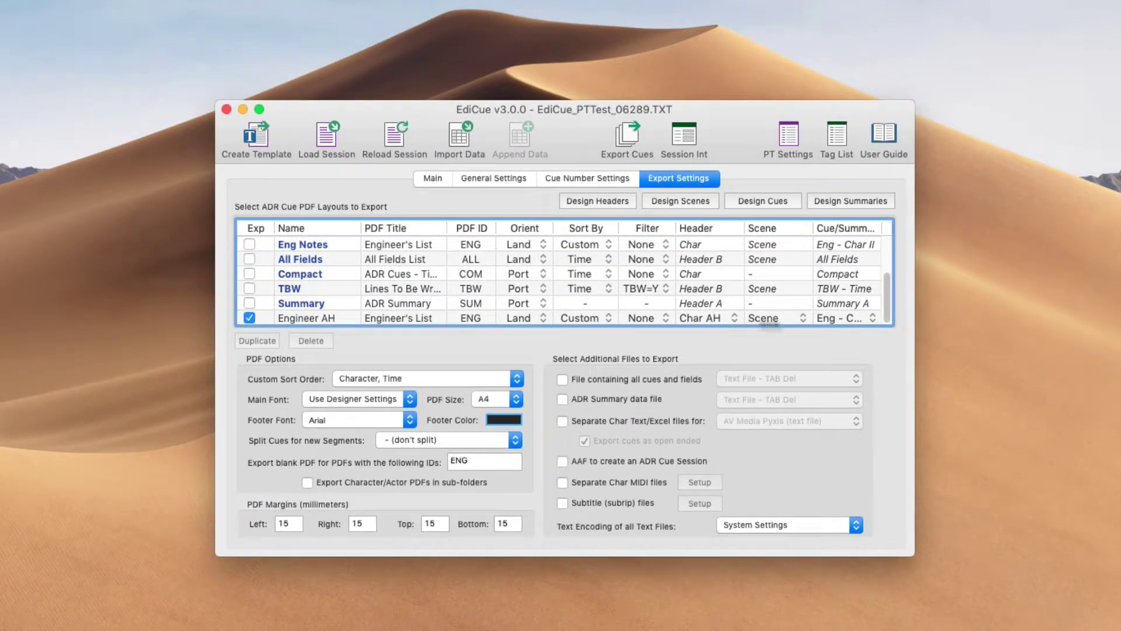
# Keep the Eng - Char copy cue band on the Engineer AH layout and set its orientation to portrait.
pyautogui.click(874, 316)
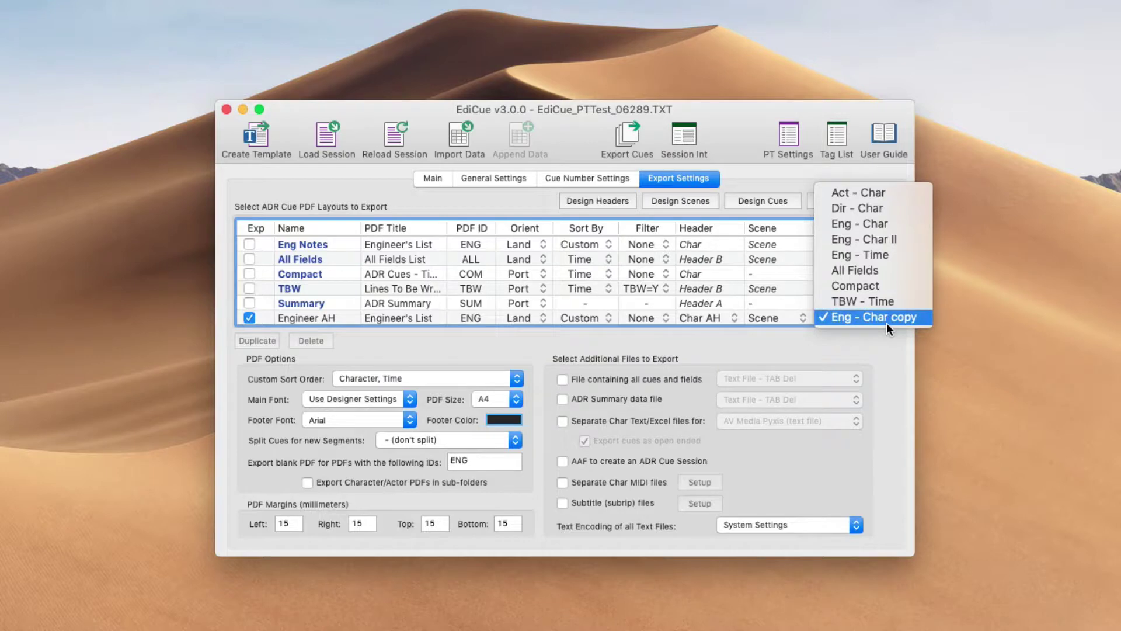
pyautogui.click(887, 321)
pyautogui.click(537, 318)
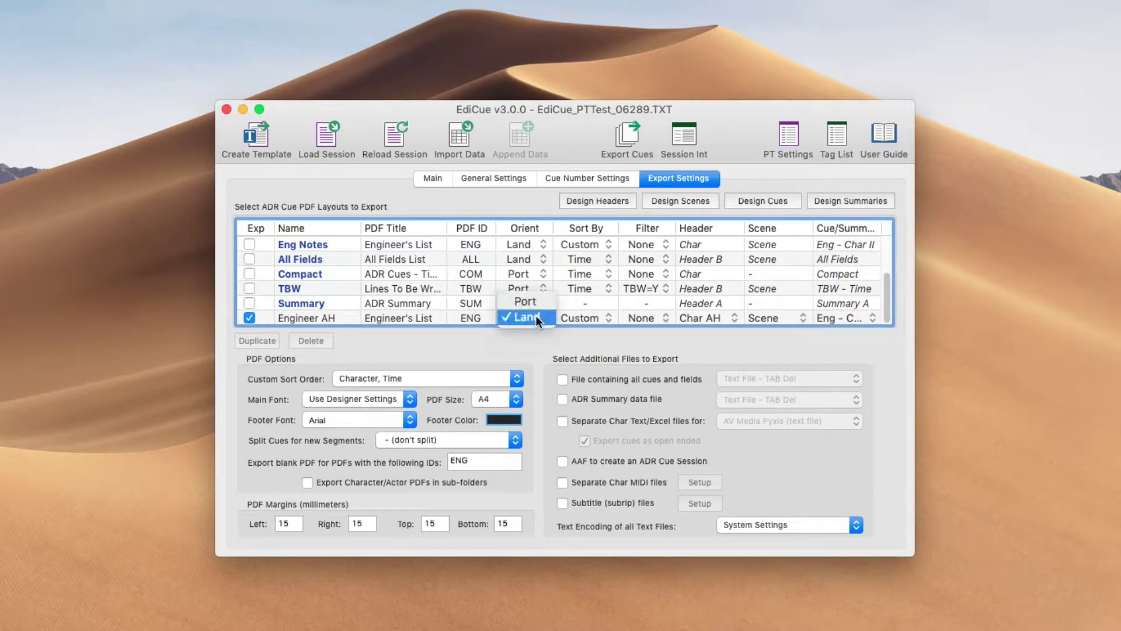
pyautogui.click(533, 302)
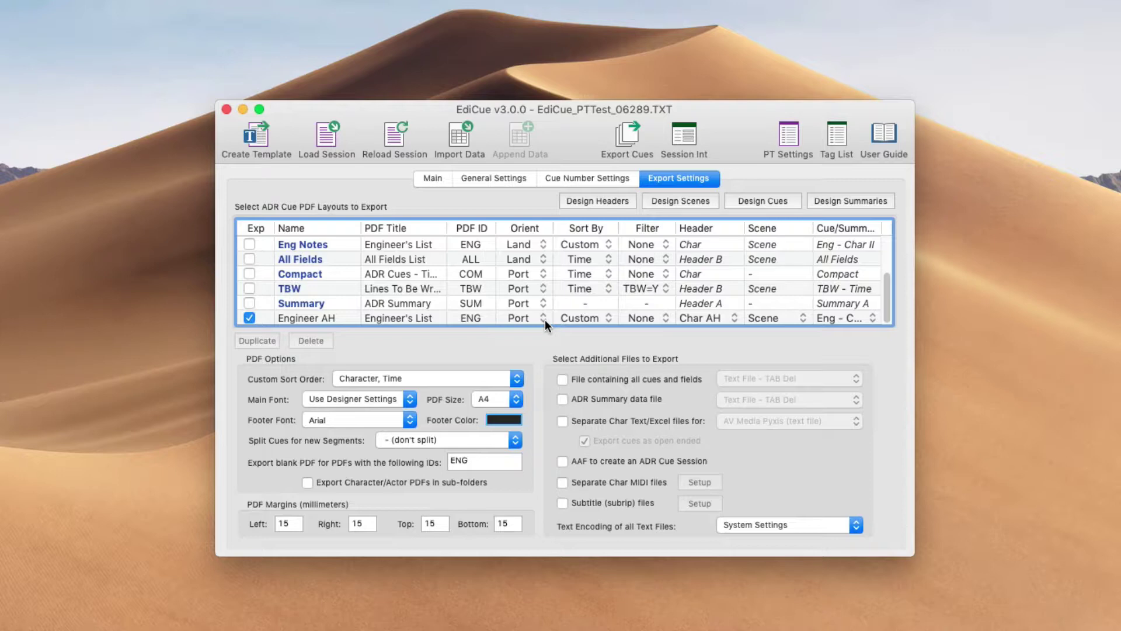
# Export the cues as PDF files to the Desktop.
pyautogui.press('super+e')
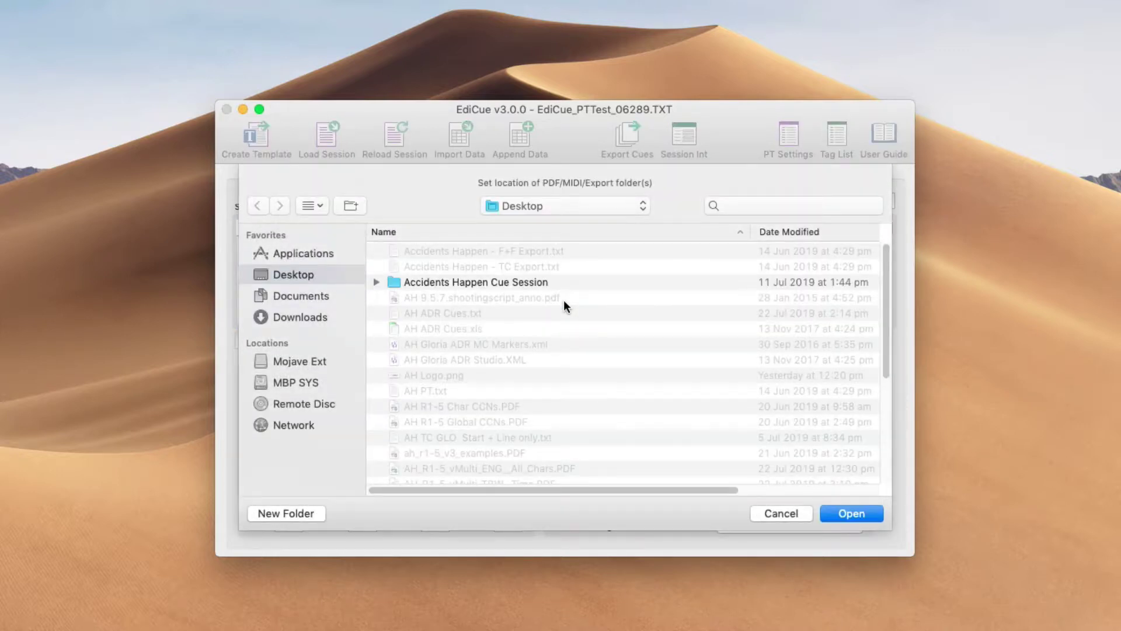
pyautogui.click(851, 512)
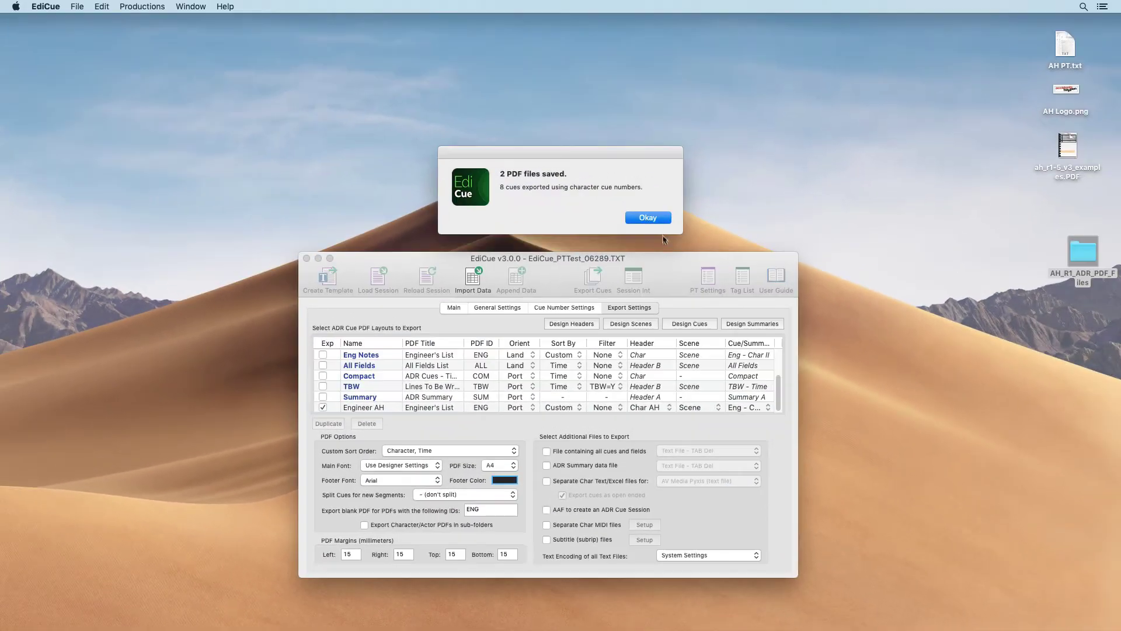
pyautogui.click(688, 135)
# Open AH_R1_ENG_Actor_1.PDF from the AH_R1_ADR_PDF_Files folder and check which cue lines can be edited.
pyautogui.doubleClick(1079, 248)
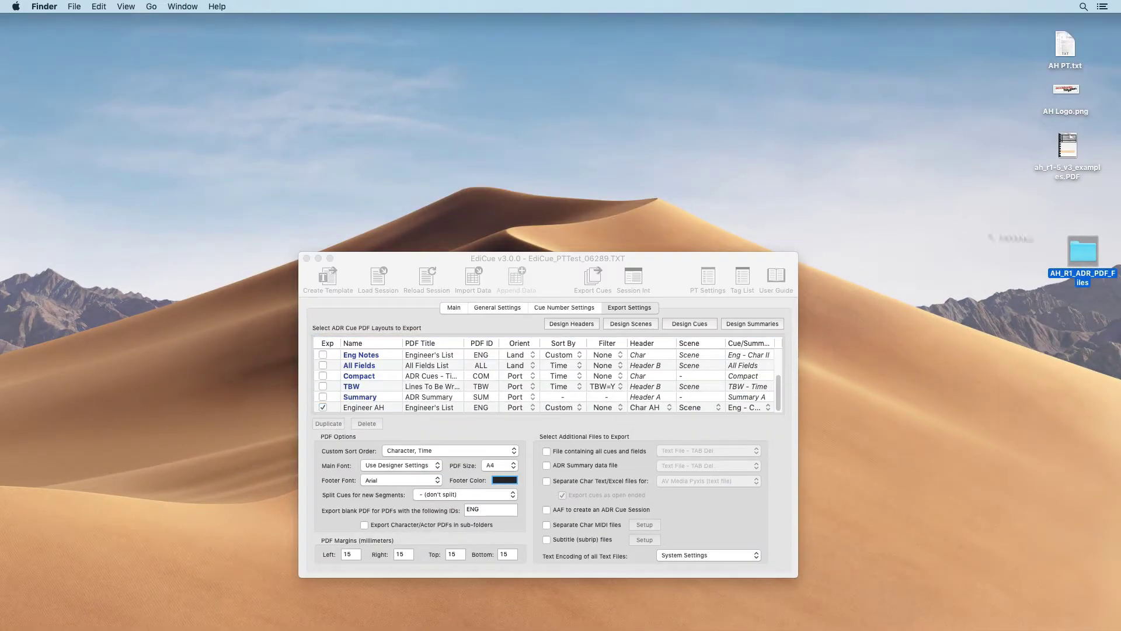
pyautogui.click(482, 168)
pyautogui.doubleClick(482, 168)
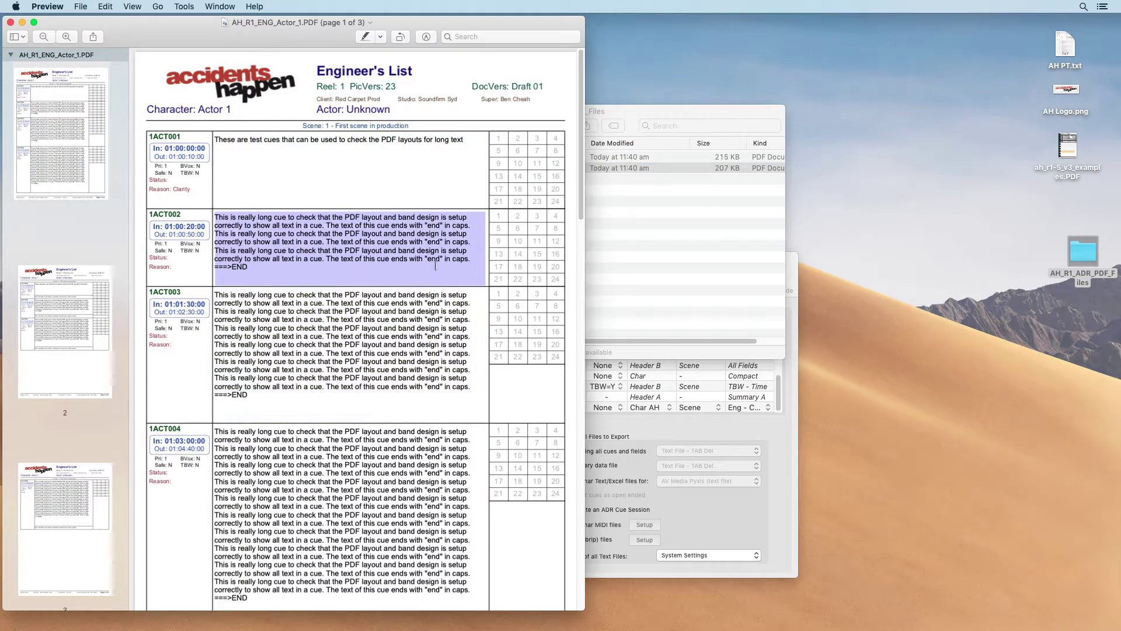
pyautogui.click(243, 150)
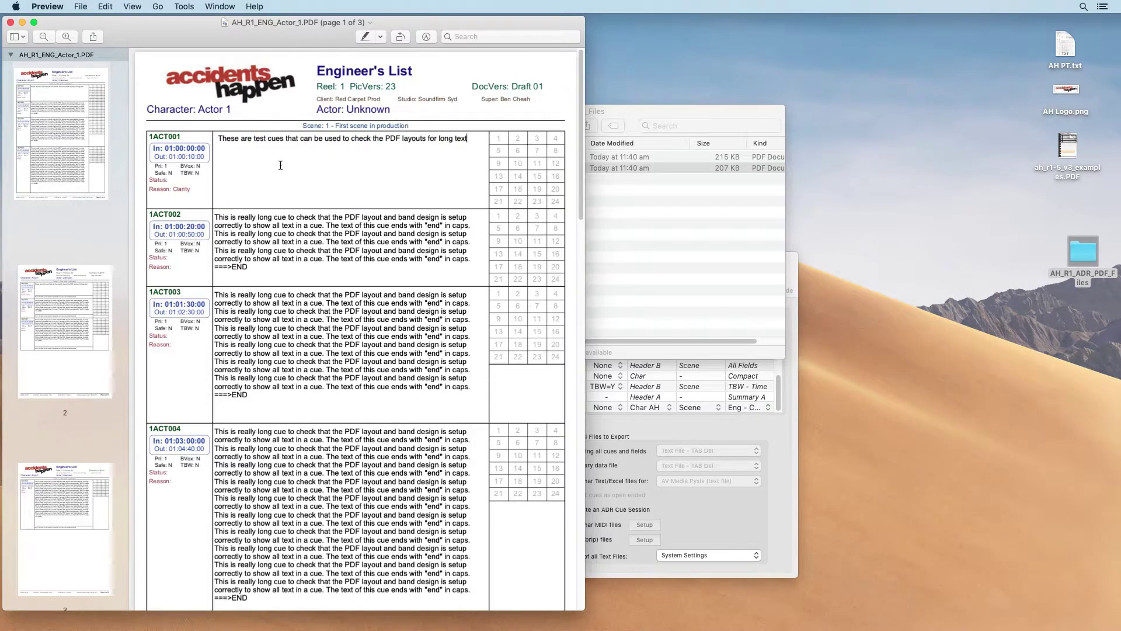
pyautogui.click(367, 336)
pyautogui.scroll(-5, 383, 350)
pyautogui.scroll(-7, 386, 341)
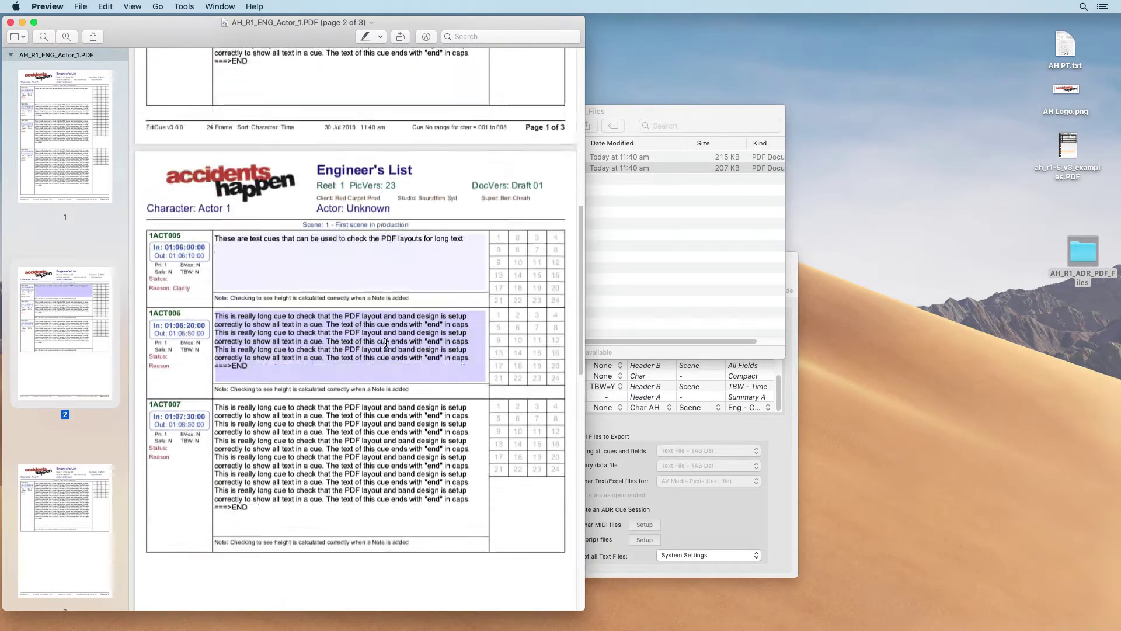
# Append "dfg dfg" to the end of cue 1ACT007's line, then save and close the PDF.
pyautogui.click(392, 357)
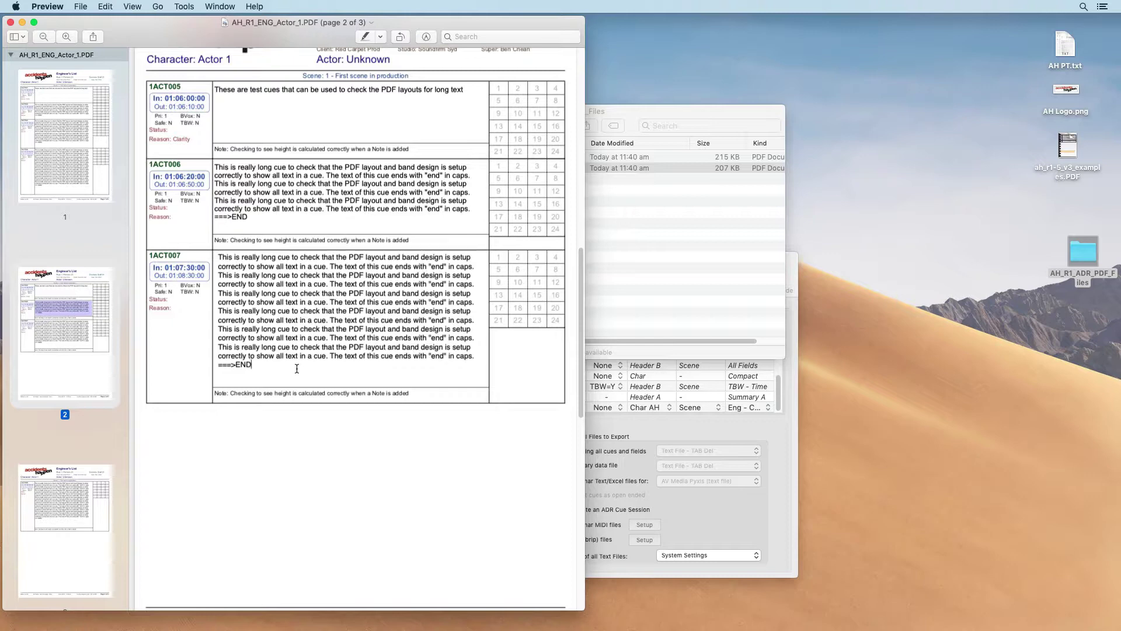
pyautogui.write('dfg dfg')
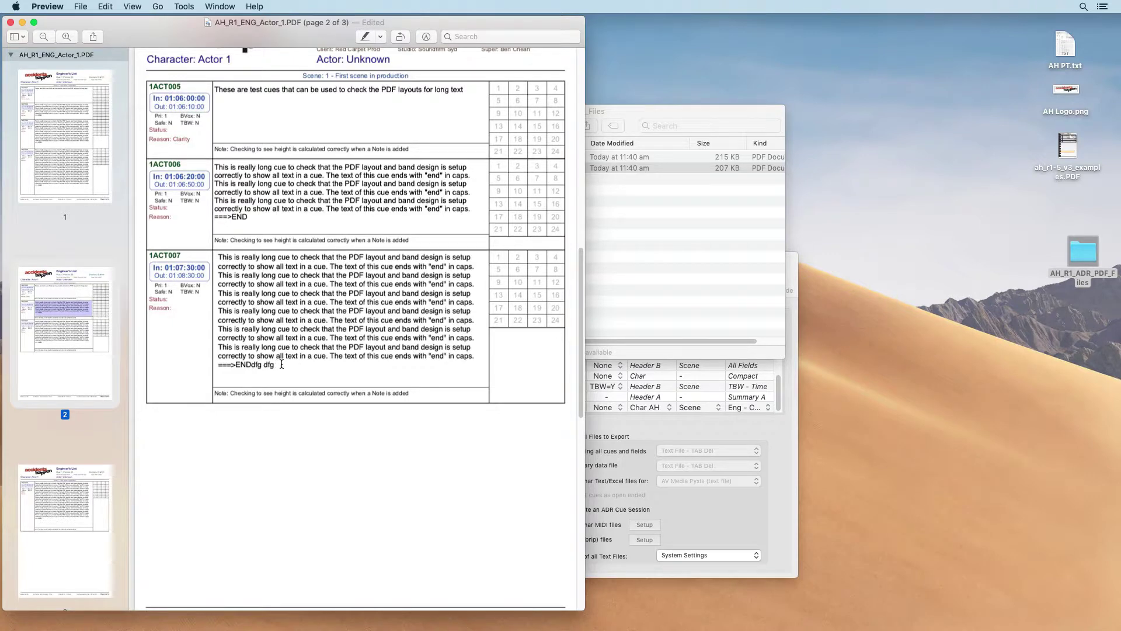
pyautogui.press('super+s')
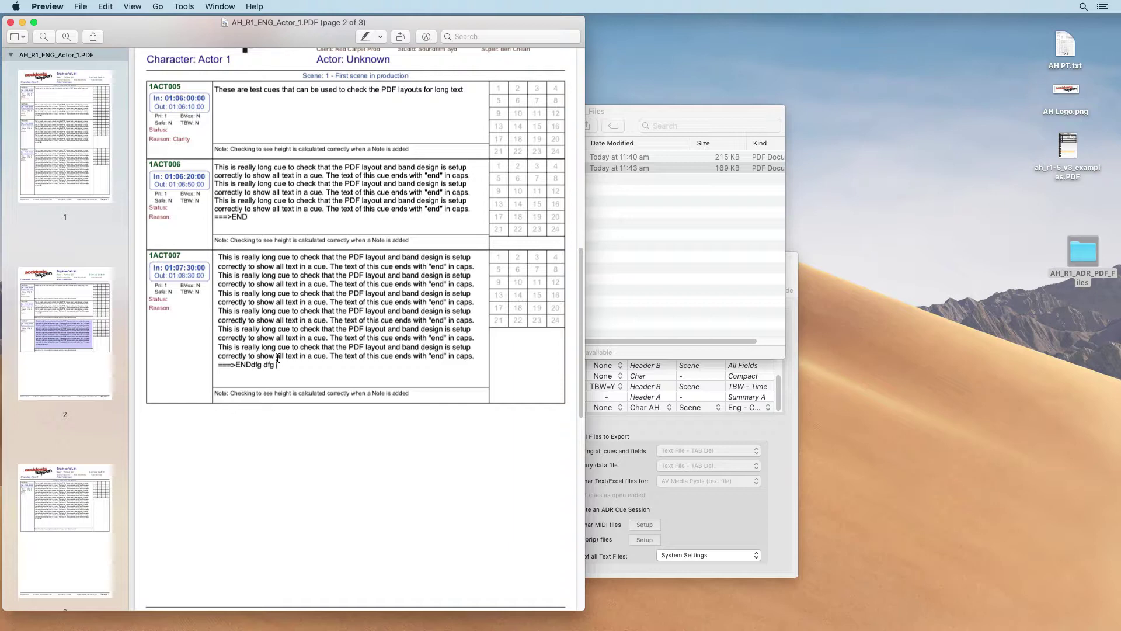
pyautogui.press('super+w')
# Close the PDF folder, return to EdiCue and assign the Eng - Char II cue band to the Engineer AH layout.
pyautogui.click(538, 265)
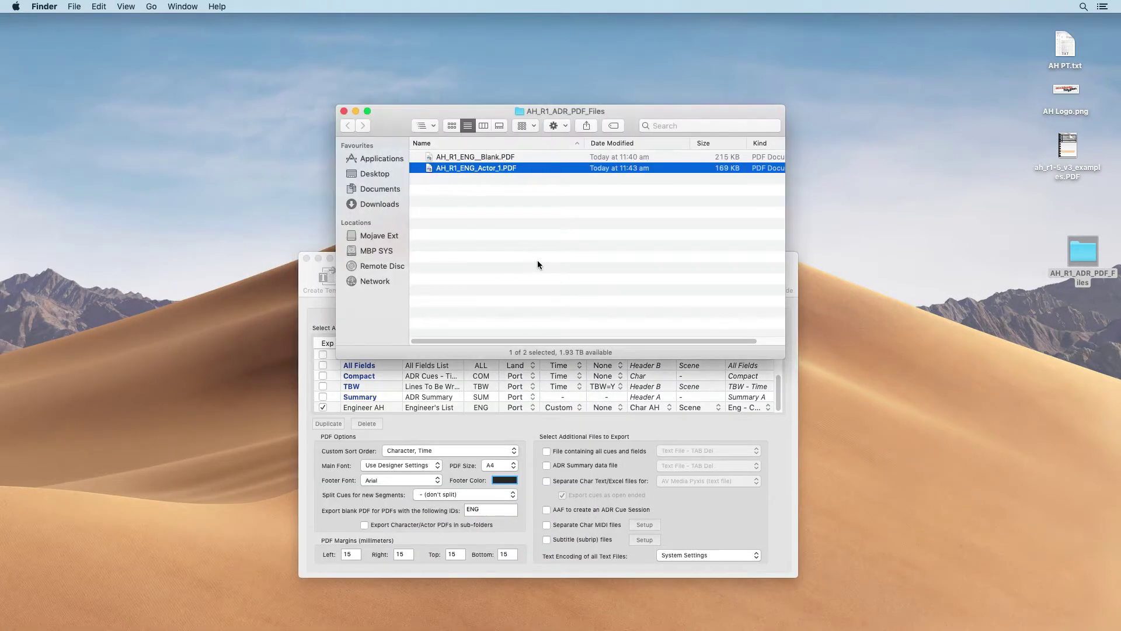
pyautogui.press('super+w')
pyautogui.click(497, 272)
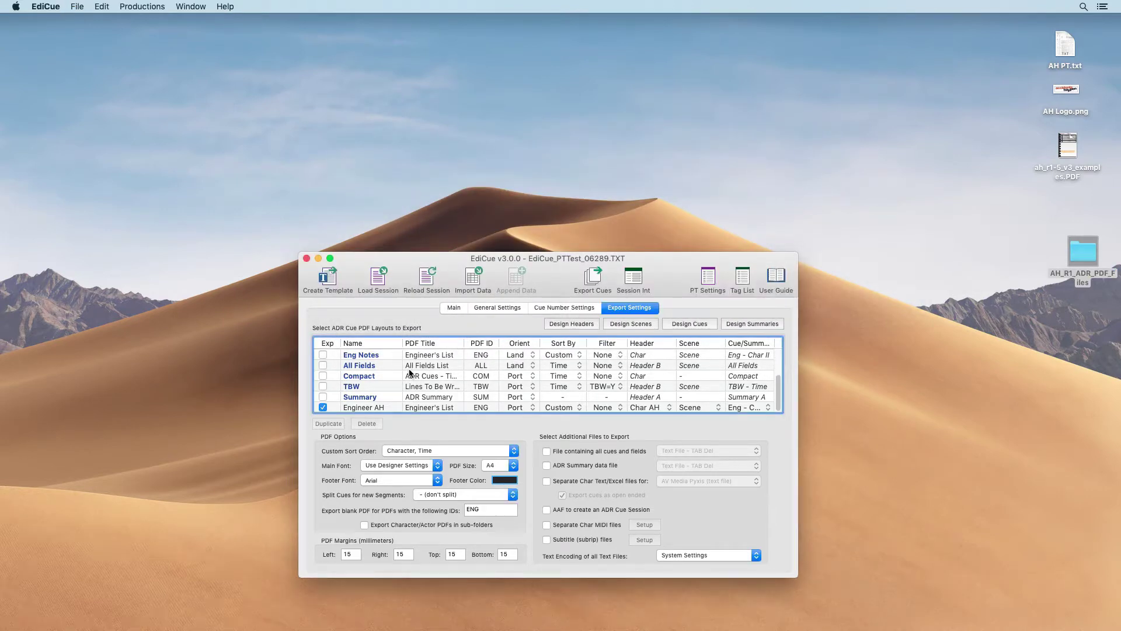
pyautogui.click(759, 408)
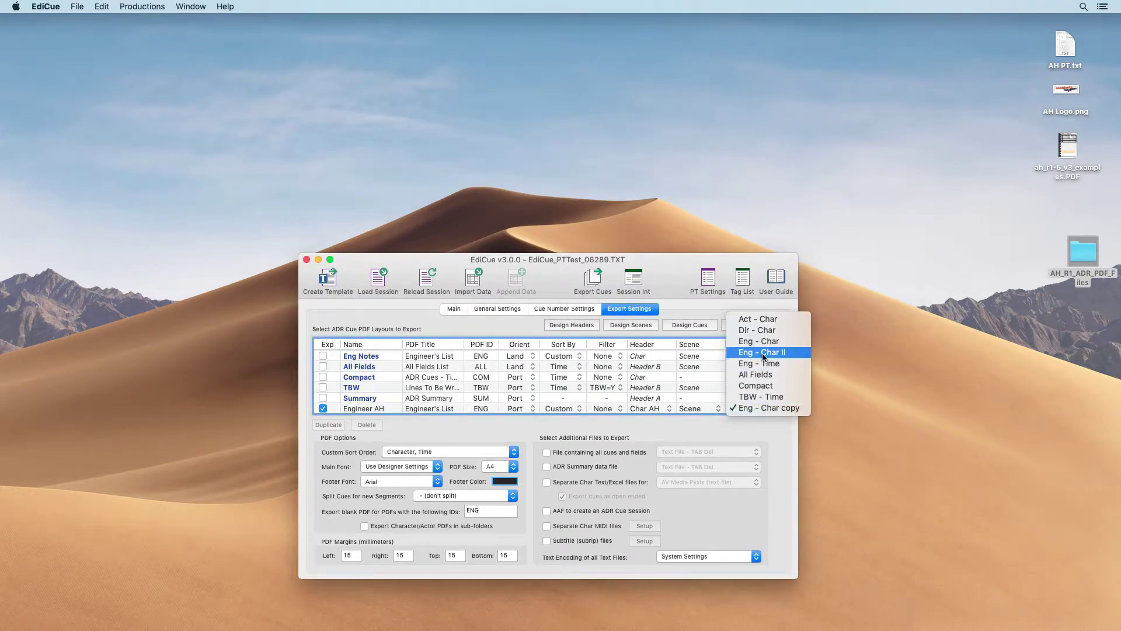
pyautogui.click(763, 354)
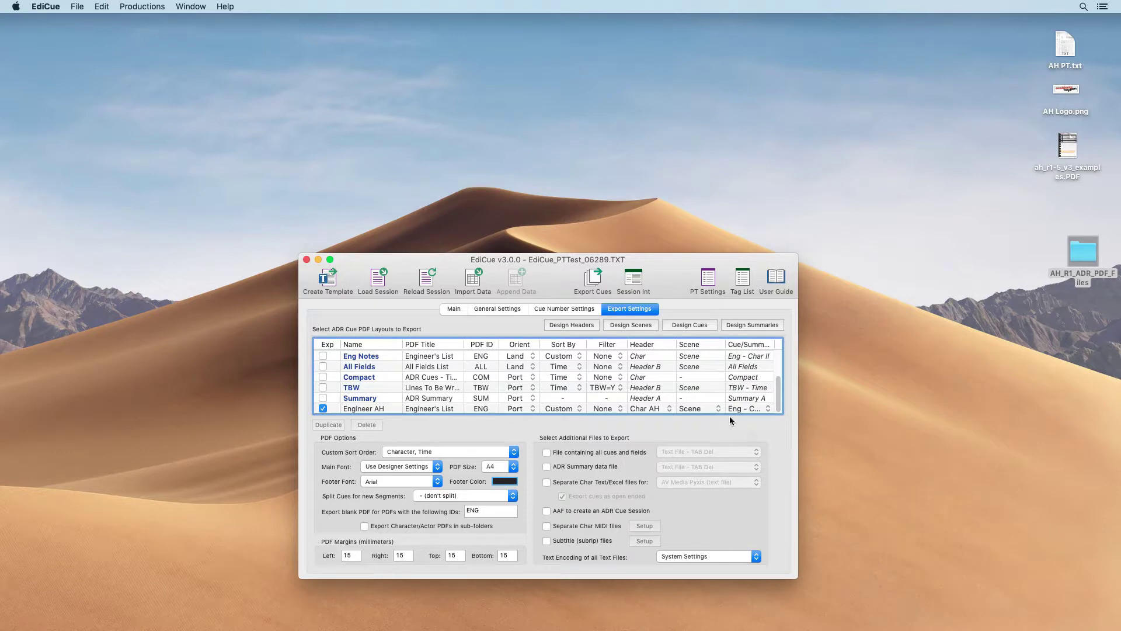
# Export the Engineer AH cue PDFs again to the same location using the Eng - Char II cue band.
pyautogui.press('super+s')
pyautogui.click(750, 545)
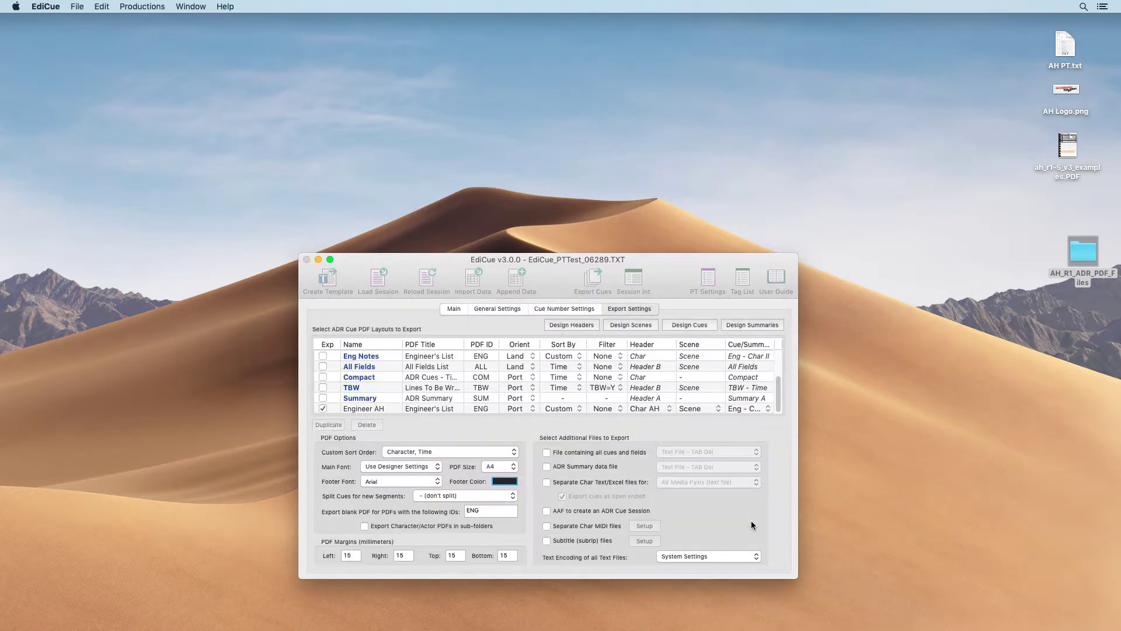
pyautogui.click(650, 216)
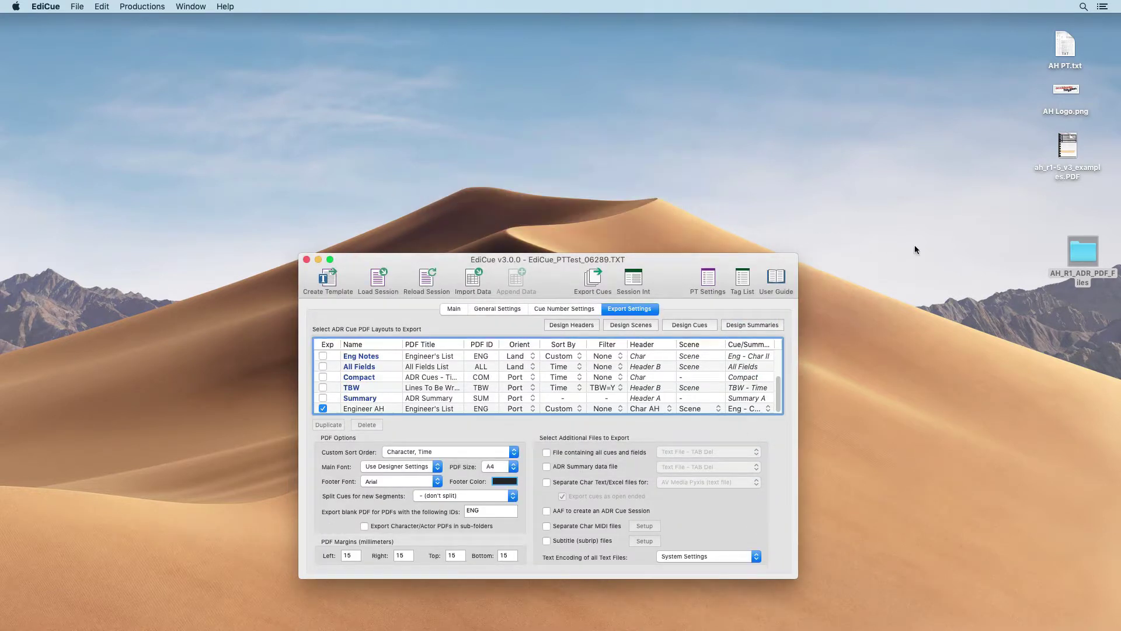
# Open the re-exported AH_R1_ENG_Actor_1.PDF from the AH_R1_ADR_PDF_Files folder.
pyautogui.doubleClick(1077, 257)
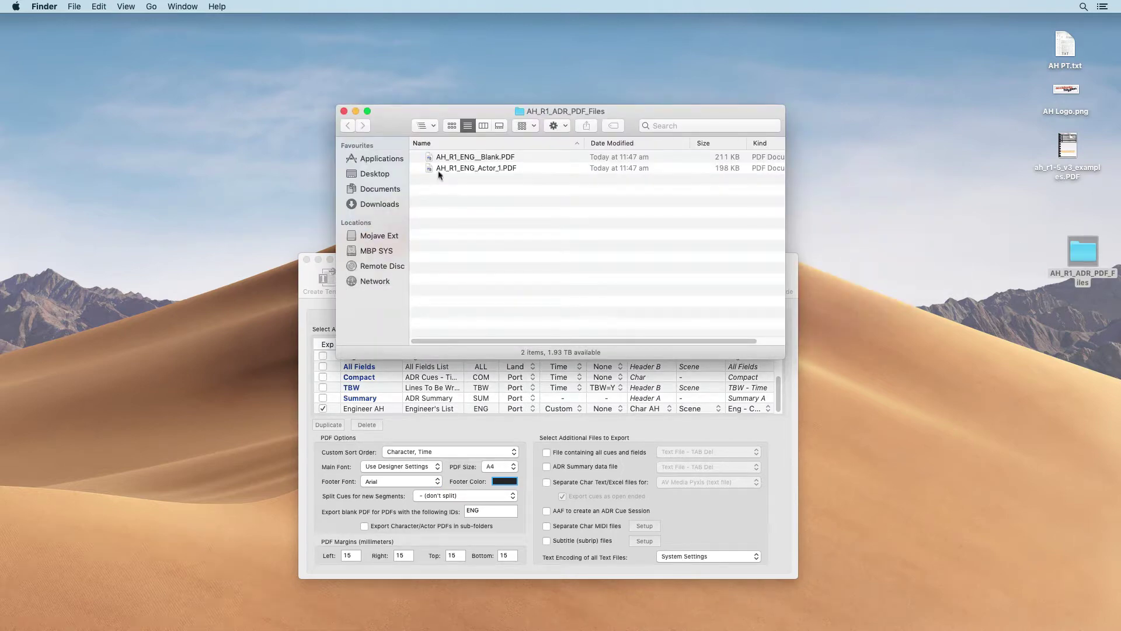
pyautogui.click(441, 170)
pyautogui.doubleClick(441, 169)
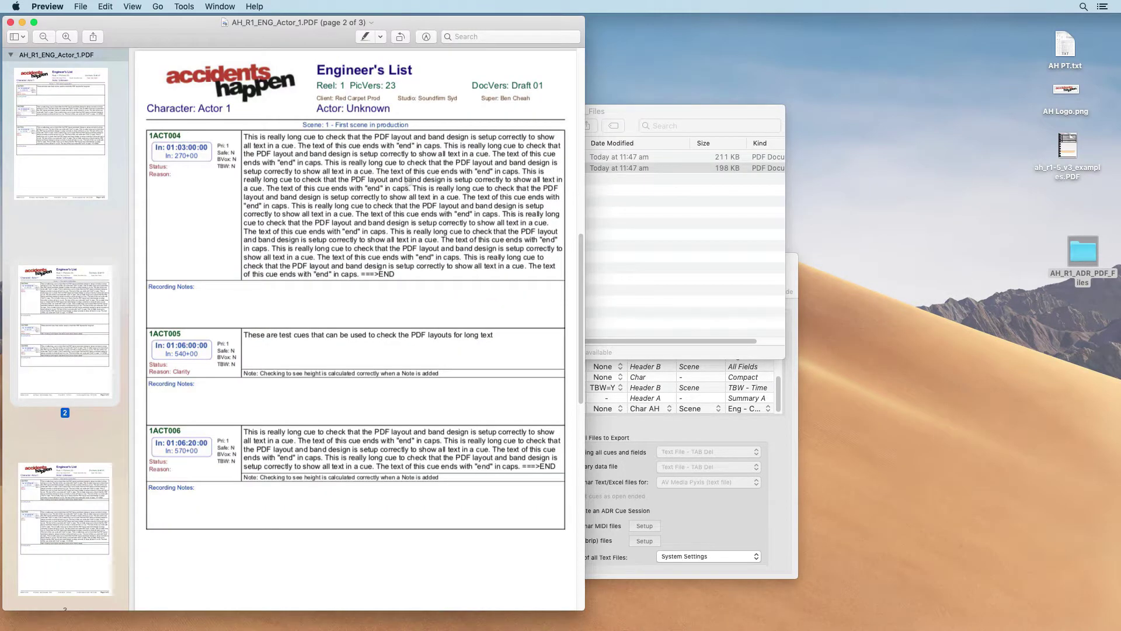
# Enter "GFDGDGFDFGdfg dfg dfg dfg" in cue 1ACT004's Recording Notes field and close the PDF.
pyautogui.click(216, 288)
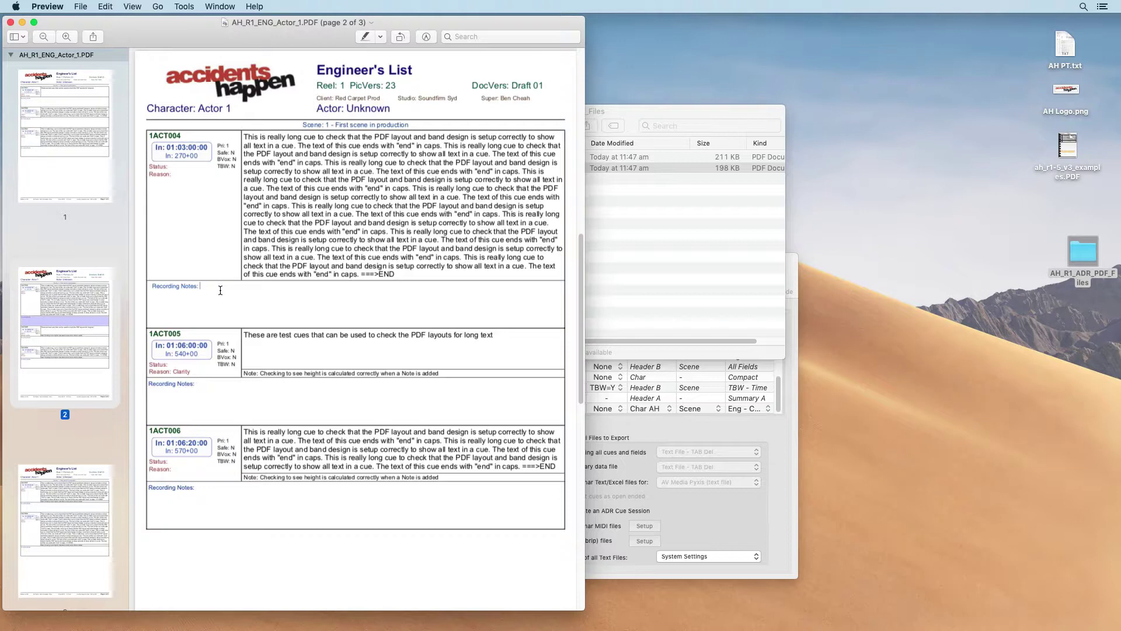
pyautogui.write('GFDGDGFDFGdfg df')
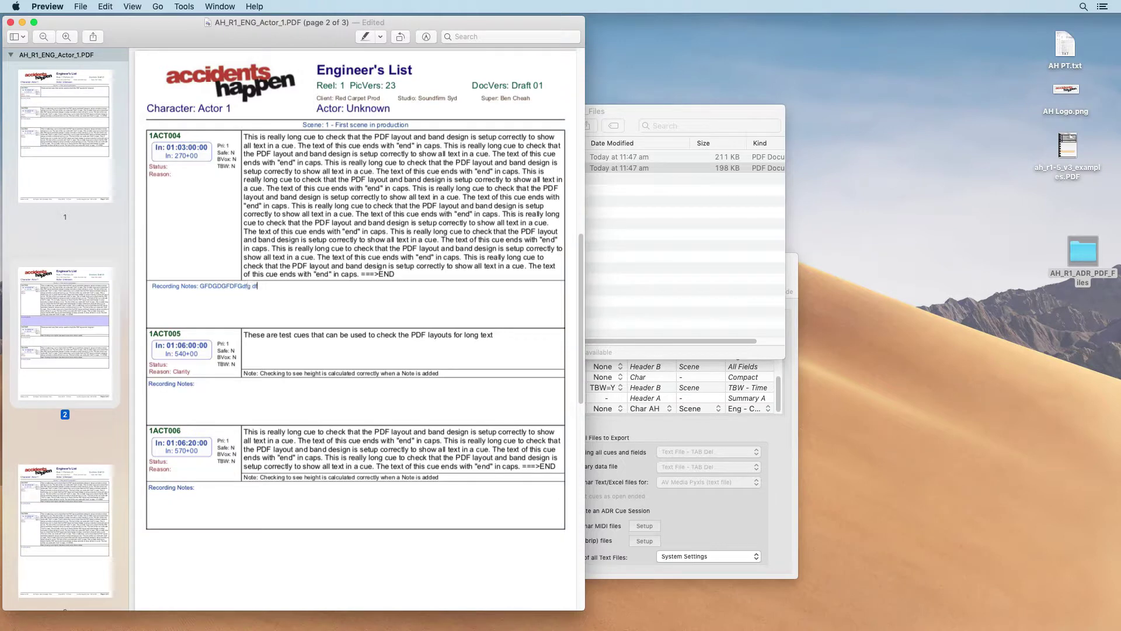
pyautogui.write('g dfg dfg')
pyautogui.press('super+w')
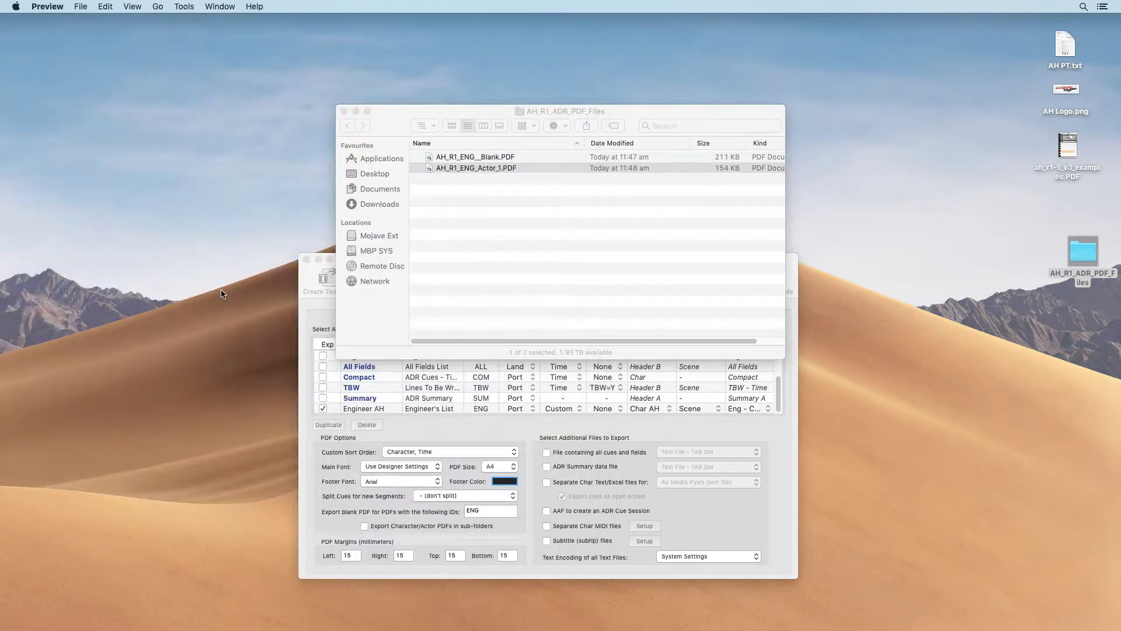
# Close the PDF folder and assign the Eng - Char copy cue band to the Engineer AH layout.
pyautogui.click(485, 183)
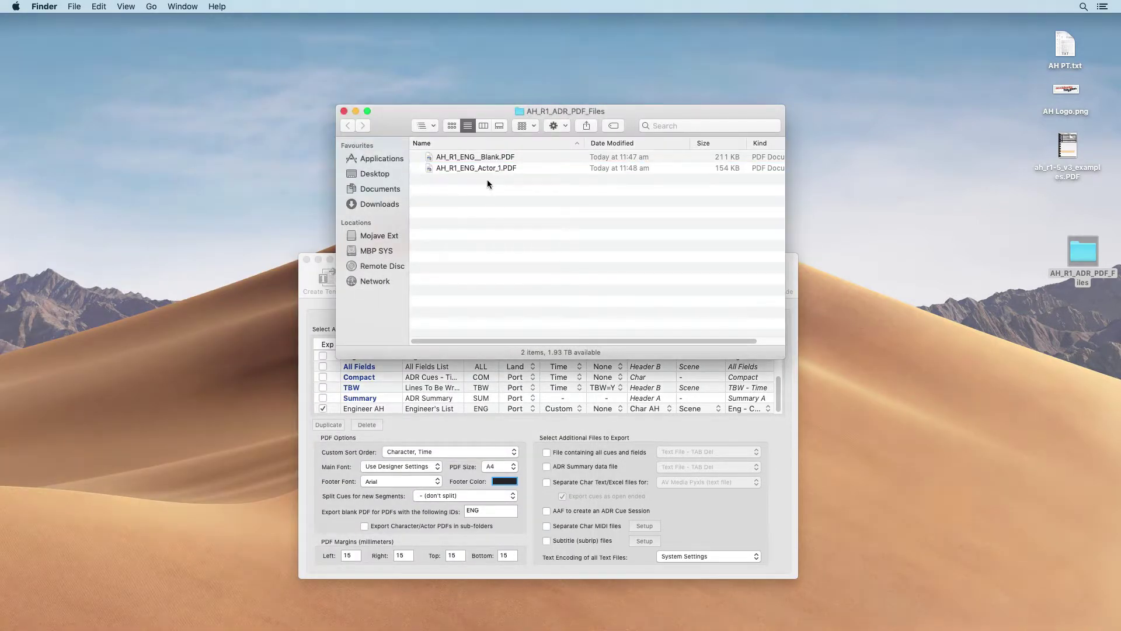
pyautogui.press('super+w')
pyautogui.click(746, 409)
pyautogui.click(746, 408)
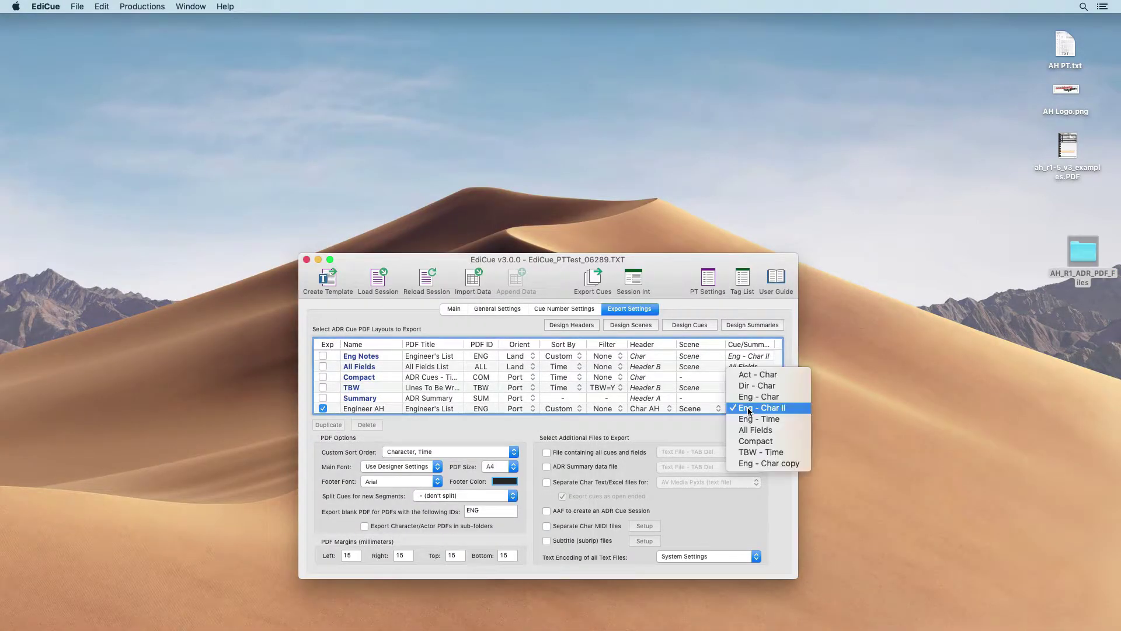
pyautogui.click(753, 464)
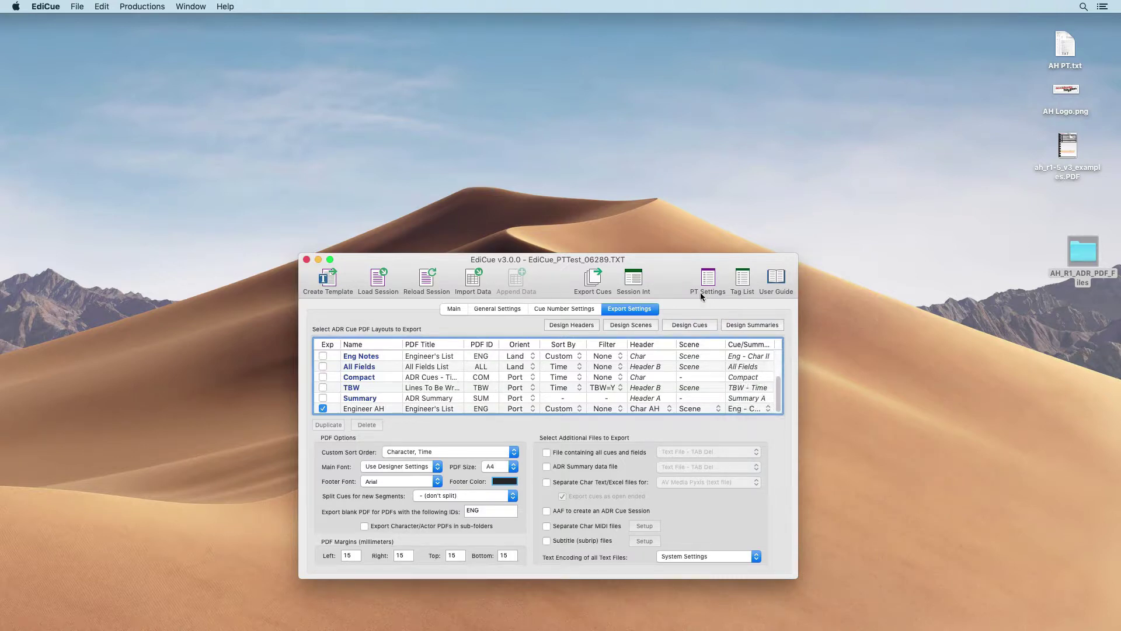
# Export the Engineer AH cue PDFs to the Desktop again using the Eng - Char copy cue band.
pyautogui.press('super+s')
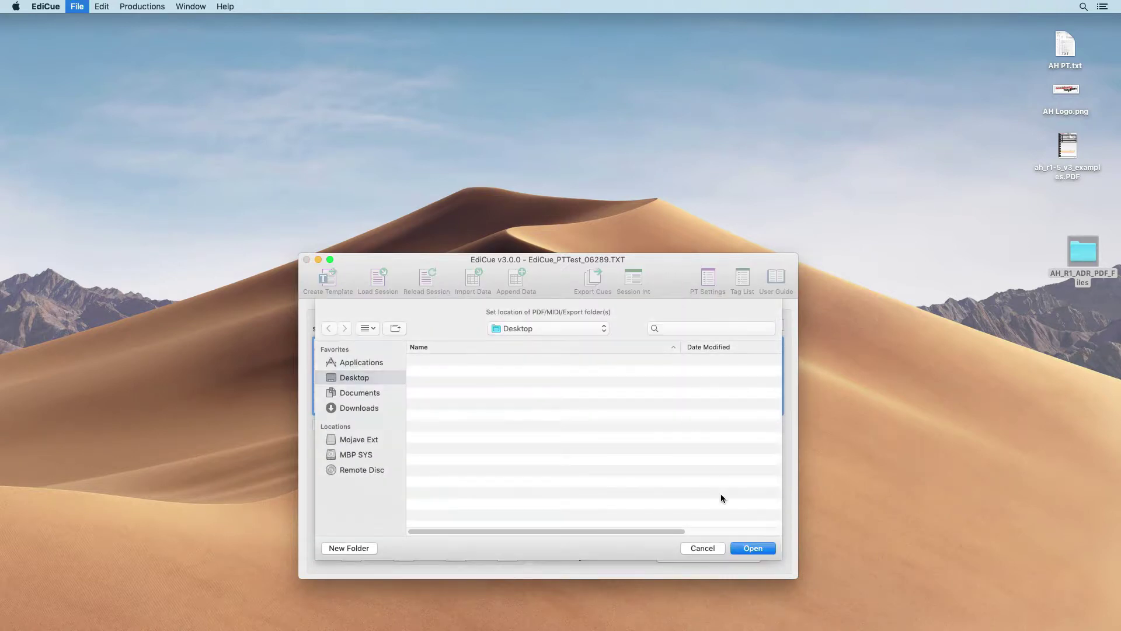
pyautogui.click(750, 546)
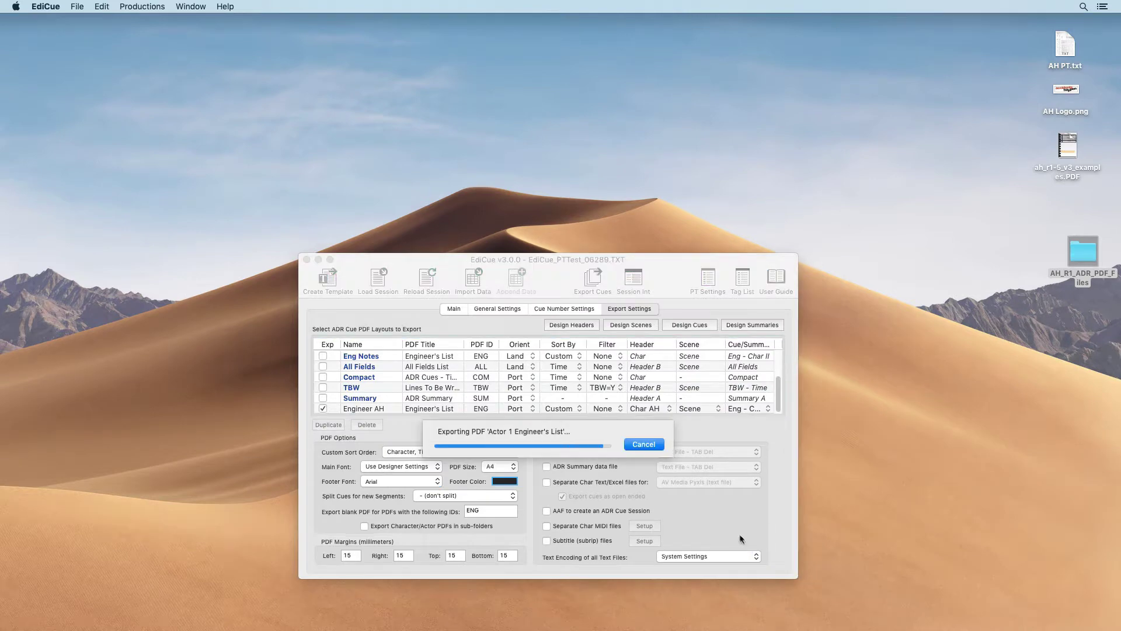
pyautogui.click(650, 219)
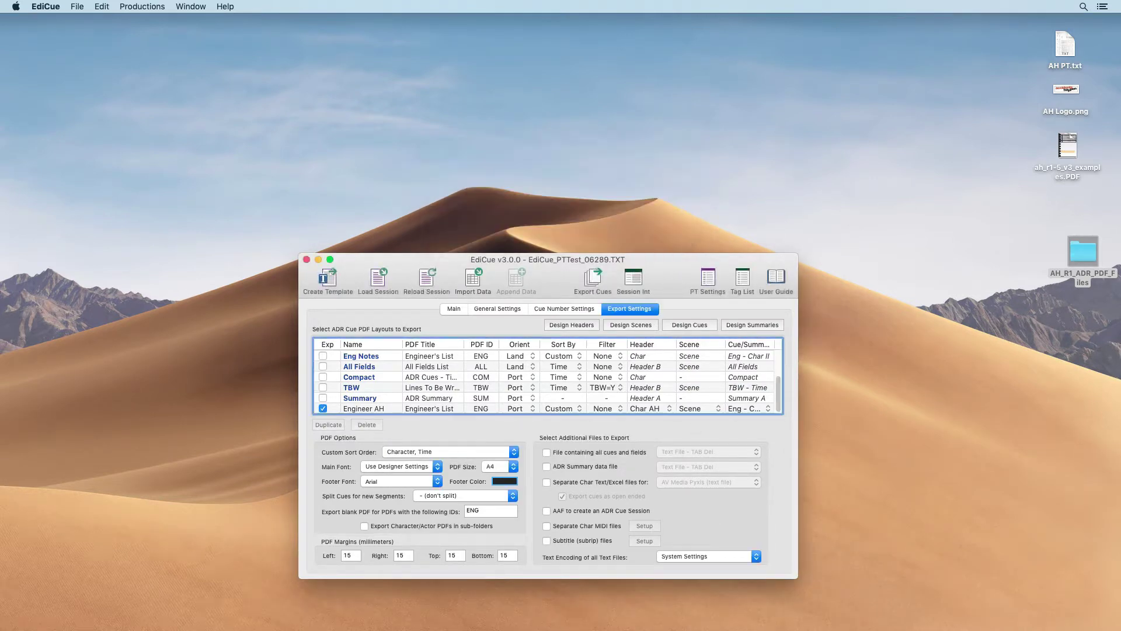
pyautogui.press('Return')
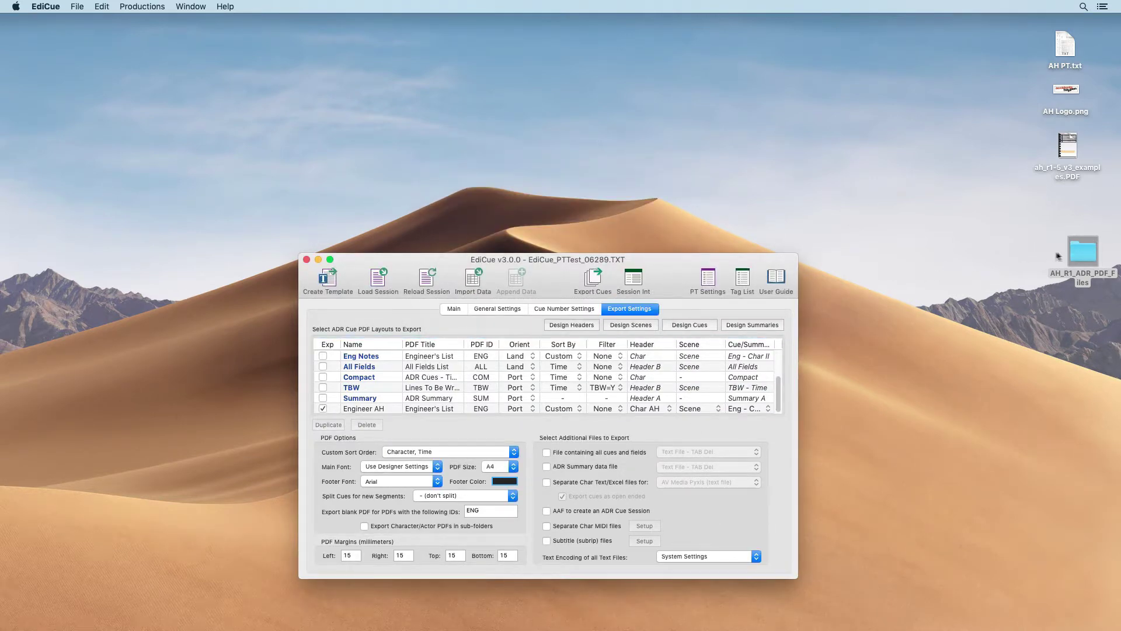
# Open AH_R1_ENG_Actor_1.PDF from the AH_R1_ADR_PDF_Files folder on the Desktop.
pyautogui.click(1087, 254)
pyautogui.doubleClick(1087, 255)
pyautogui.doubleClick(428, 167)
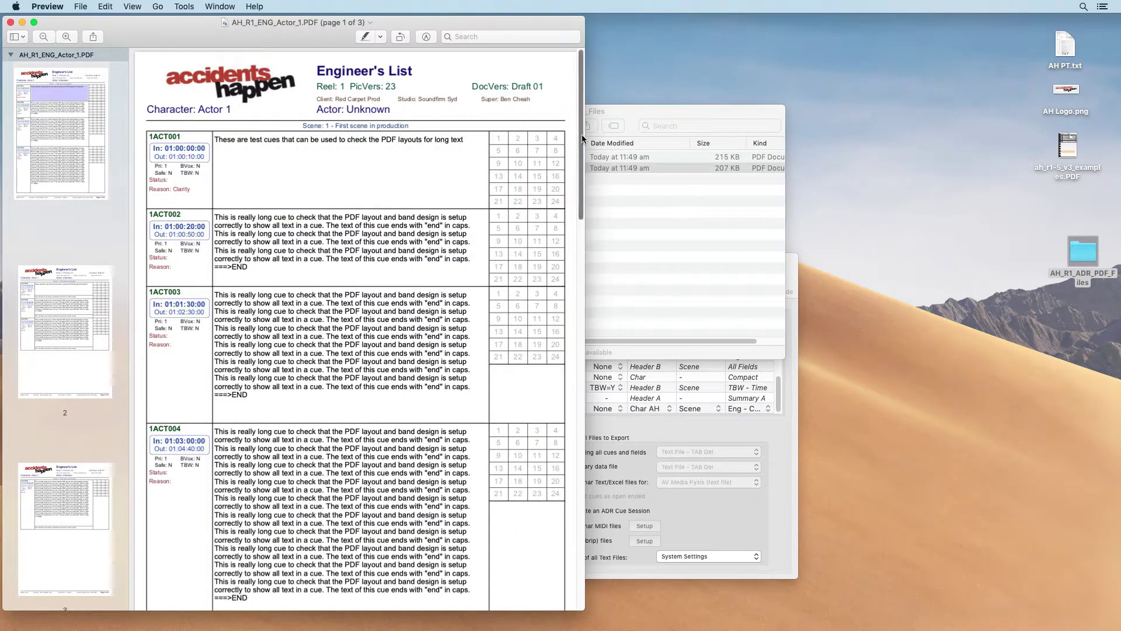
# Examine the cue text heights and note rows across the exported PDF's first two pages and close the PDF.
pyautogui.scroll(-3, 583, 132)
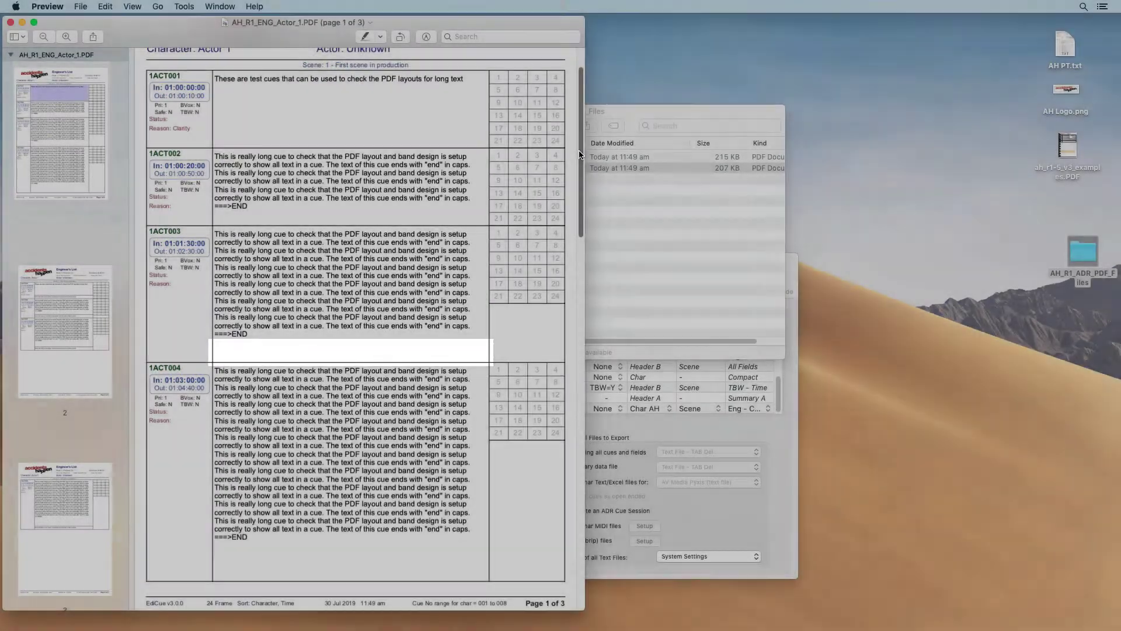
pyautogui.moveTo(580, 153); pyautogui.dragTo(568, 330)
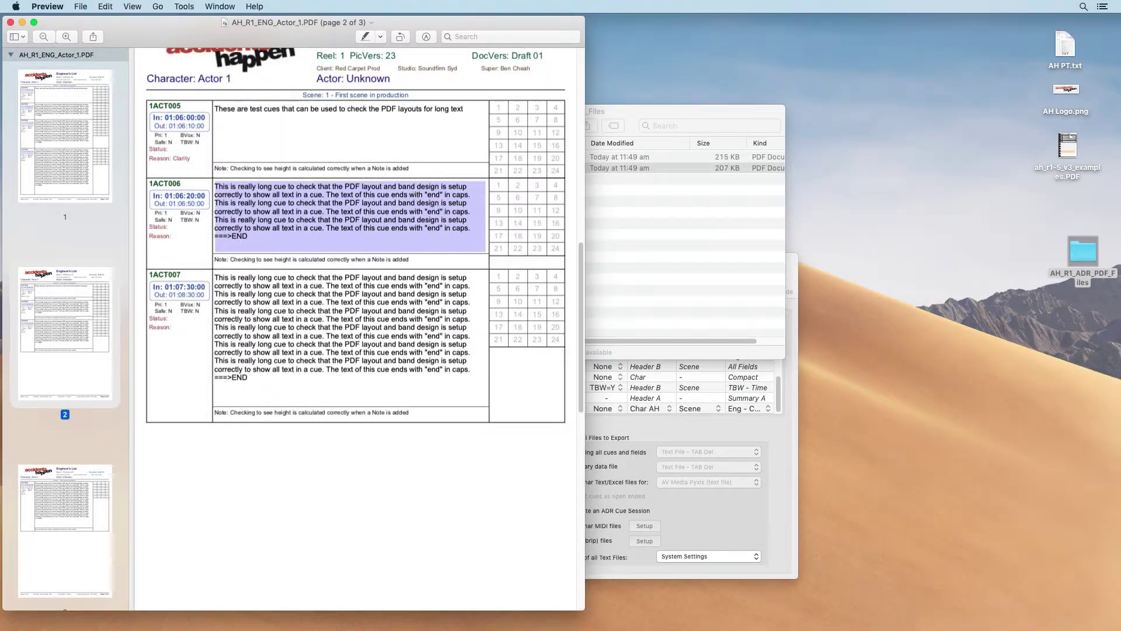
pyautogui.moveTo(581, 266); pyautogui.dragTo(580, 176)
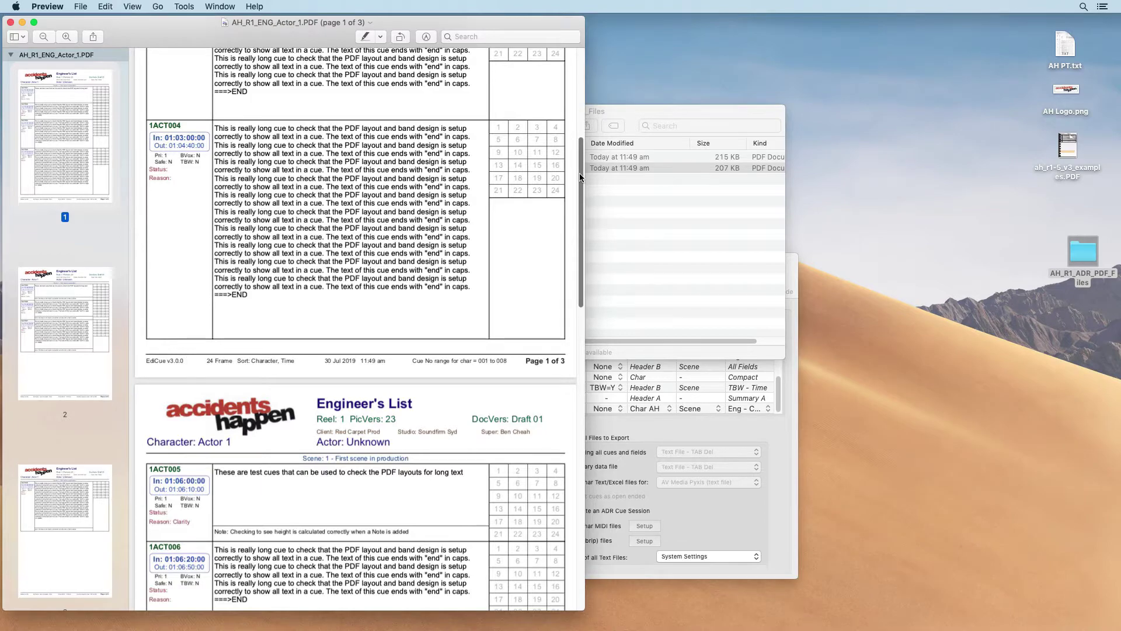
pyautogui.moveTo(580, 177); pyautogui.dragTo(584, 135)
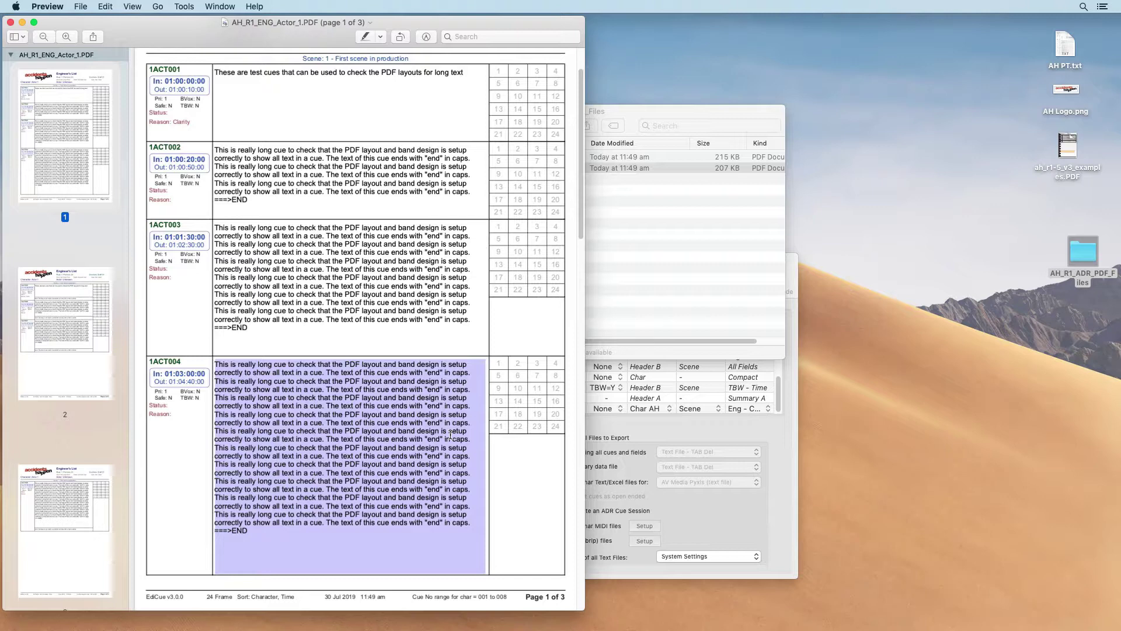
pyautogui.press('super+w')
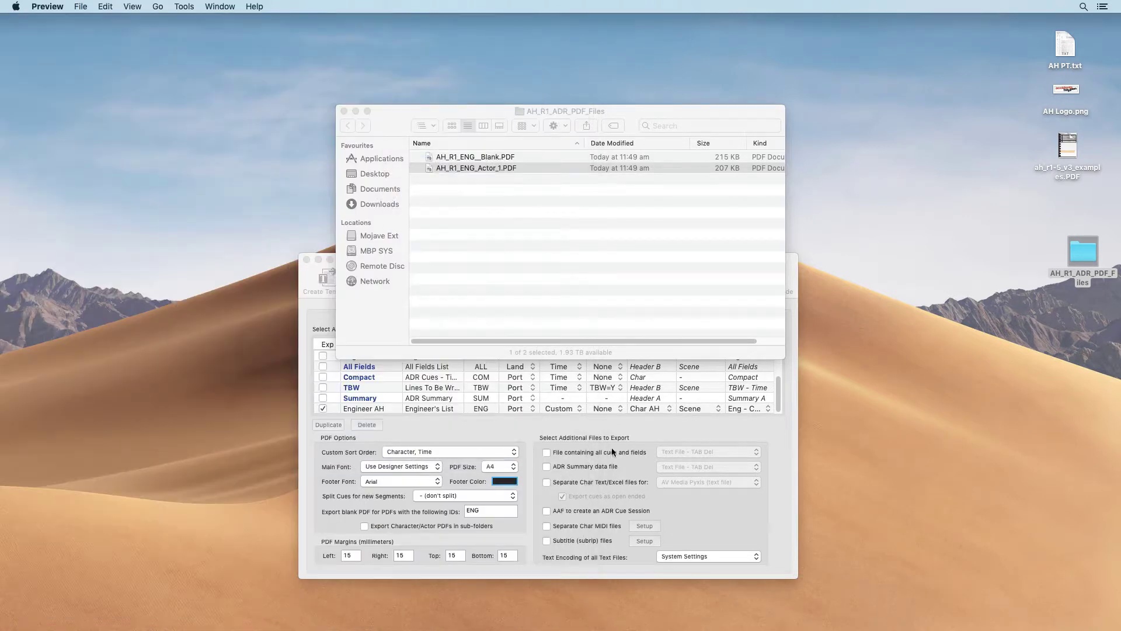
# Return to EdiCue and load the PDF layout test data.
pyautogui.click(625, 426)
pyautogui.click(87, 6)
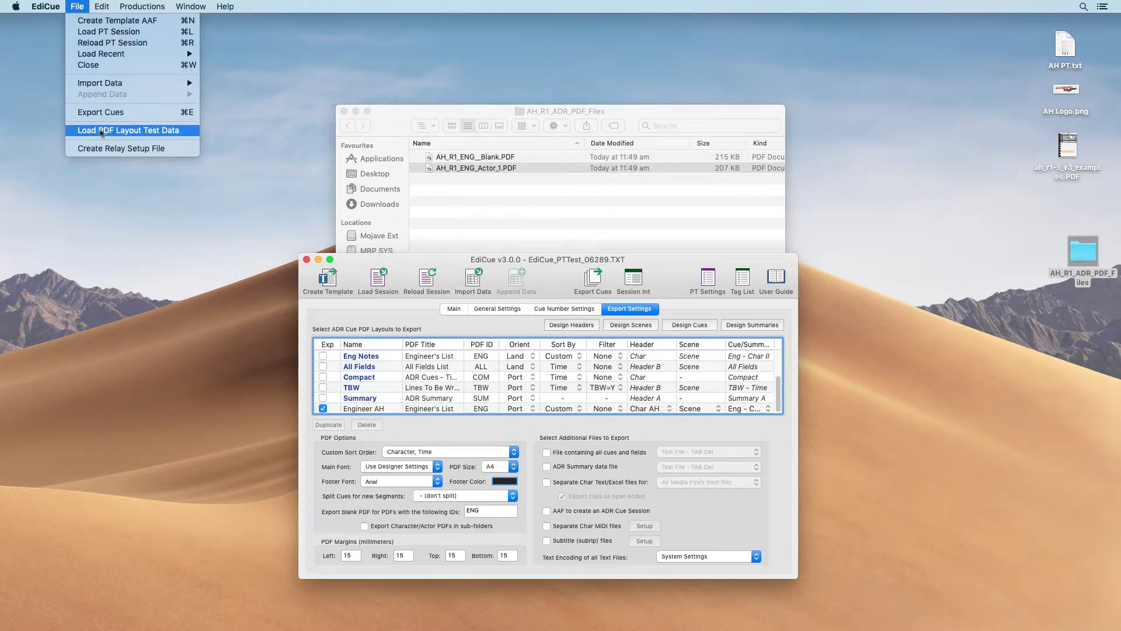
pyautogui.click(185, 130)
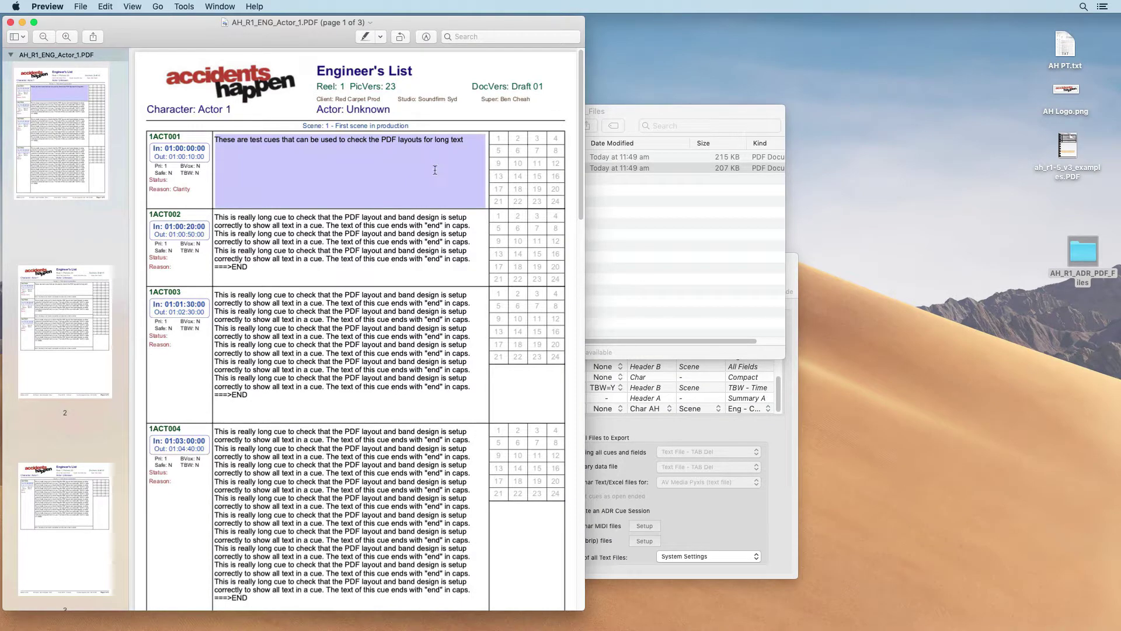
# Examine the space below the editable text of cues 1ACT007 and 1ACT006 on page 2 and close the PDF.
pyautogui.scroll(-3, 583, 188)
pyautogui.moveTo(583, 189); pyautogui.dragTo(576, 354)
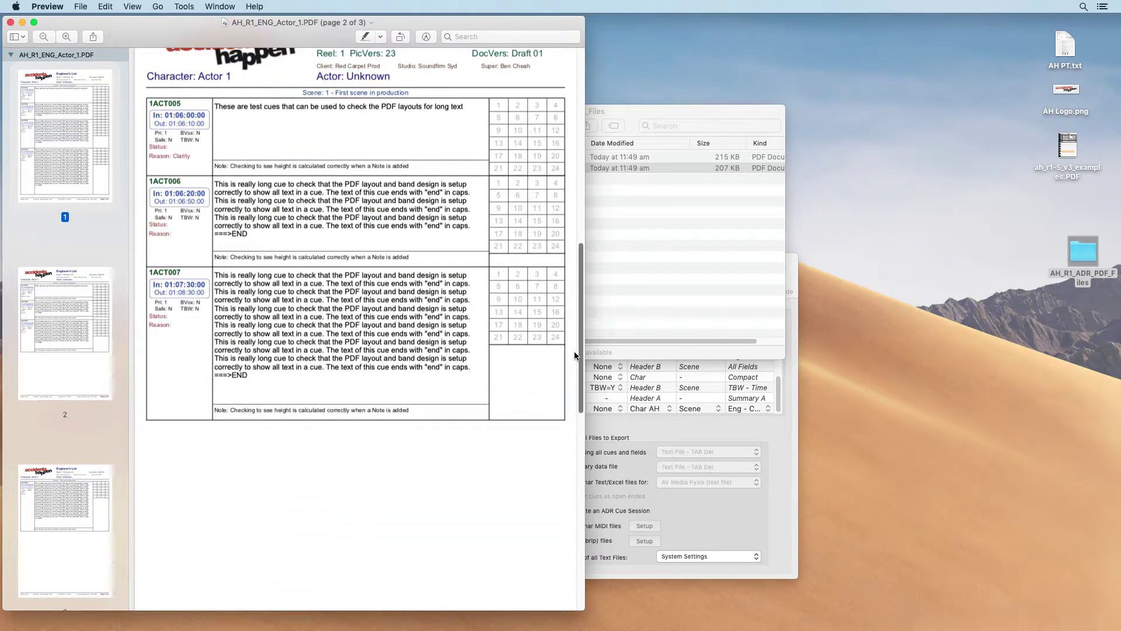
pyautogui.tripleClick(263, 384)
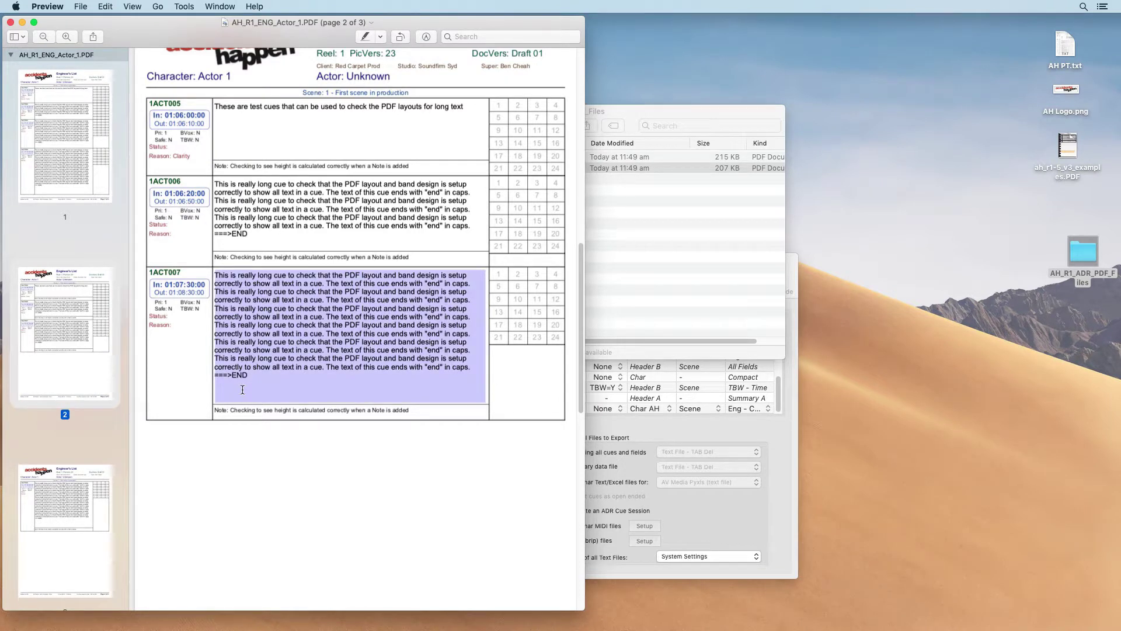
pyautogui.tripleClick(263, 245)
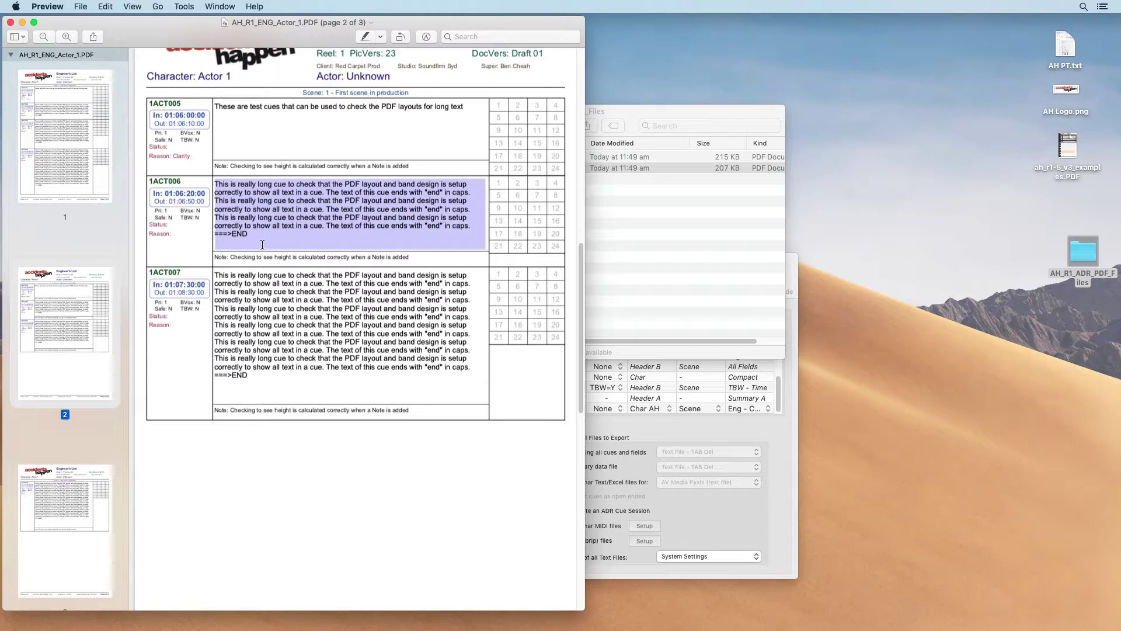
pyautogui.press('super+w')
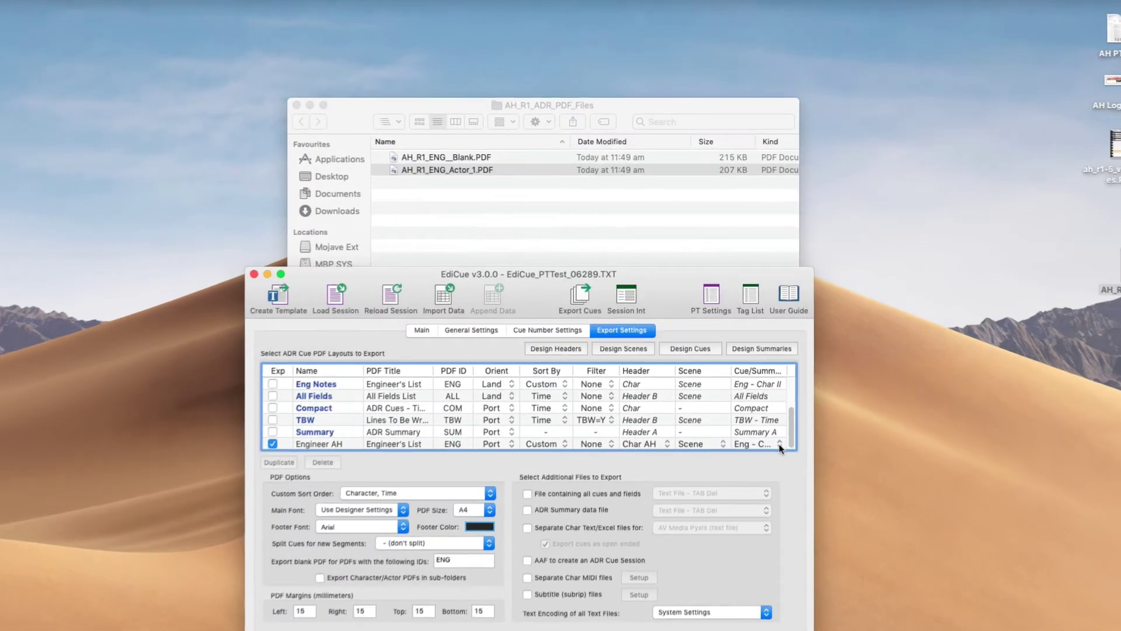
# Open the portrait design of the Eng - Char copy cue band and set the CueLine field's PDF Editable property to No.
pyautogui.click(691, 348)
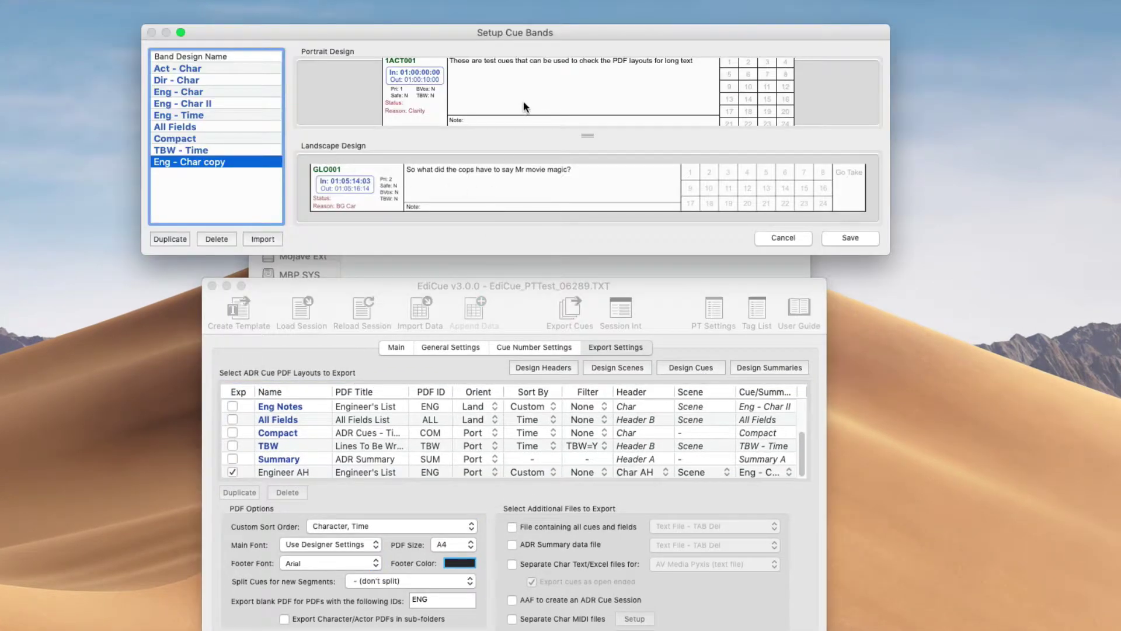
pyautogui.doubleClick(523, 104)
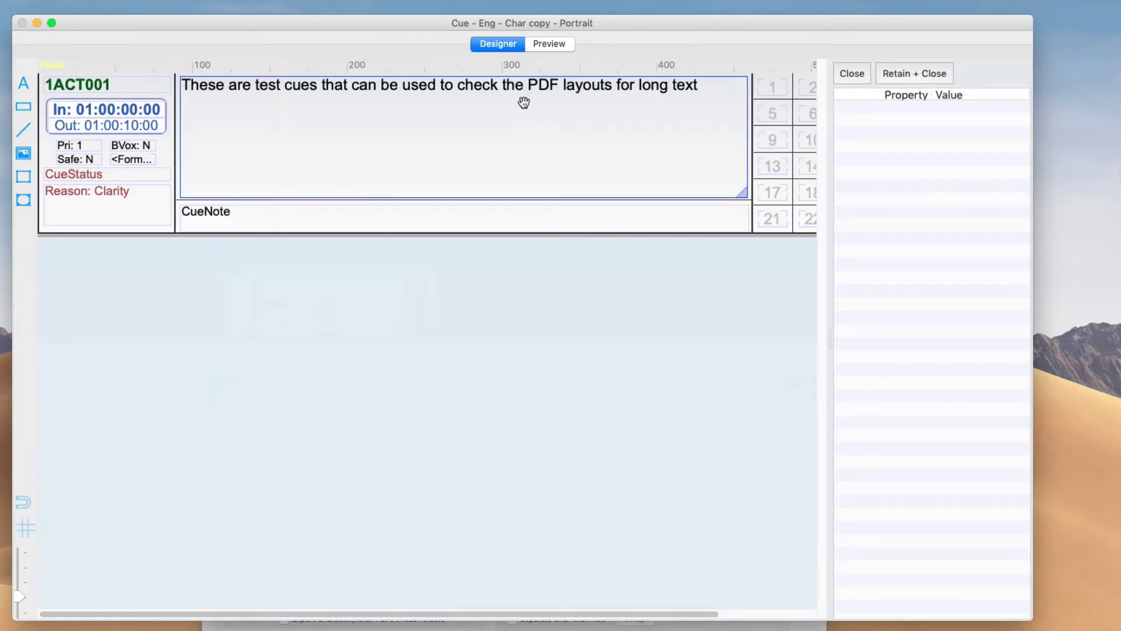
pyautogui.click(707, 132)
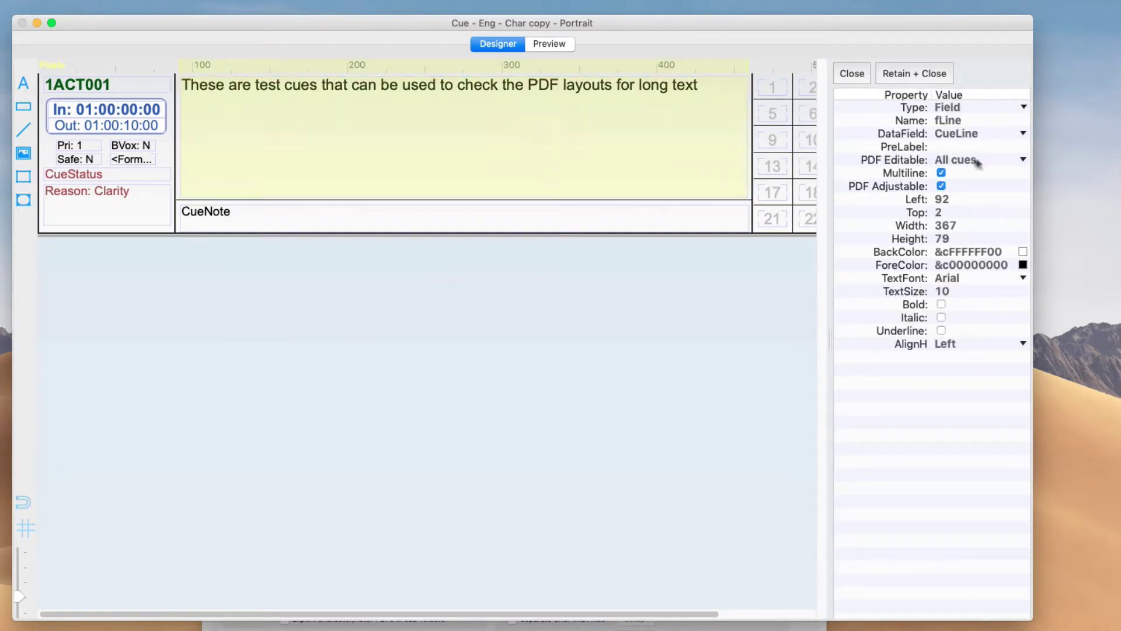
pyautogui.click(1023, 159)
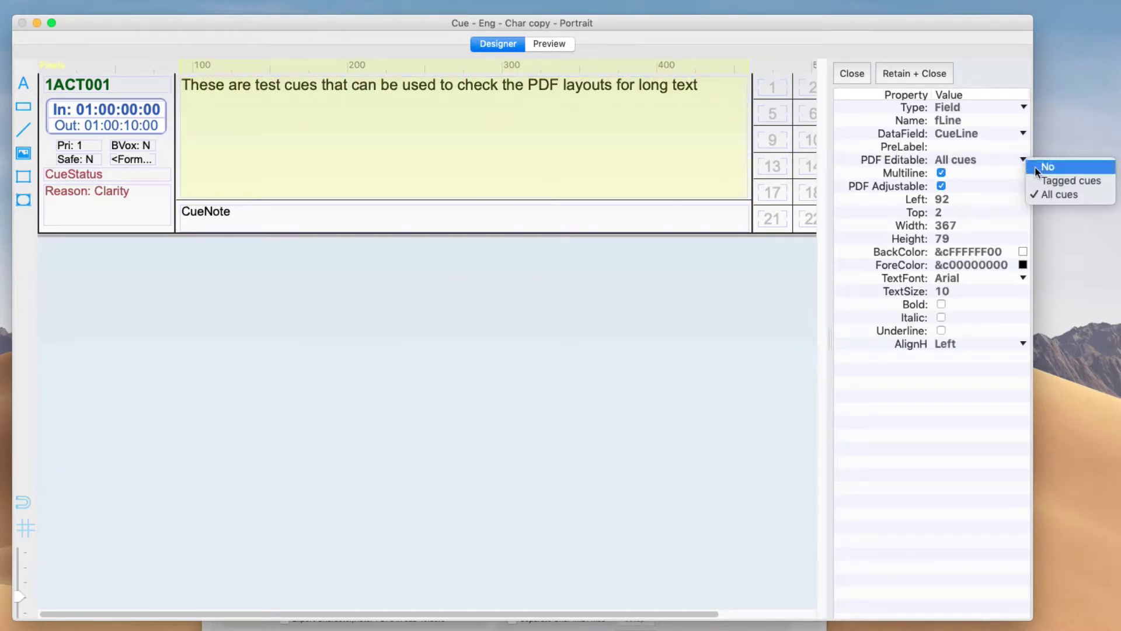
pyautogui.click(1035, 167)
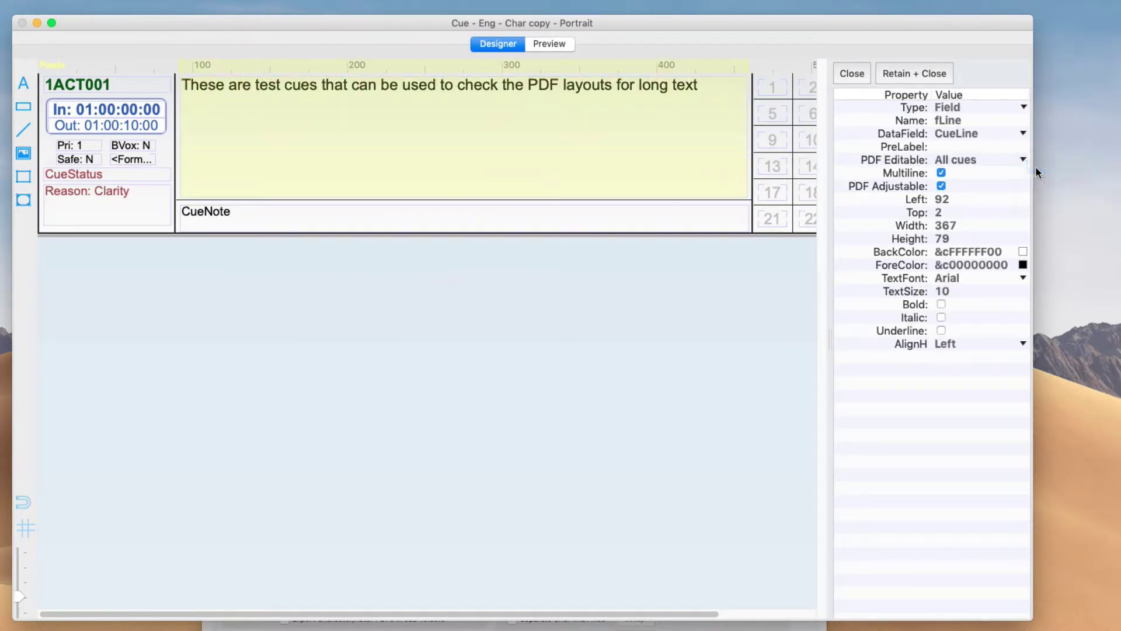
pyautogui.click(973, 187)
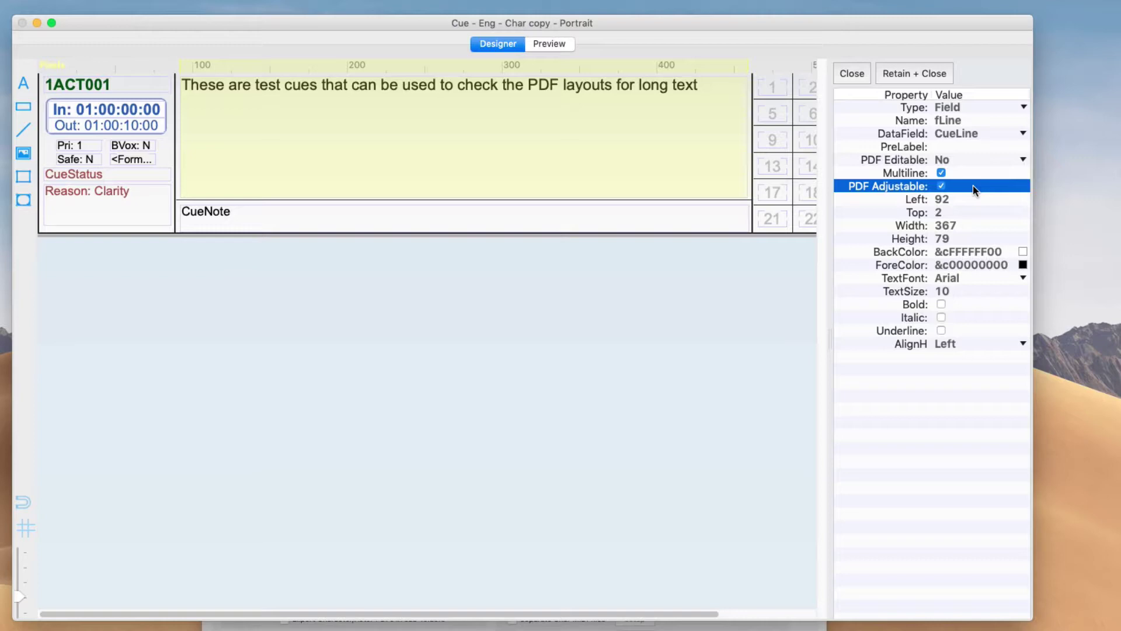
# Inspect the PDF Adjustable settings of the CueLine field, note divider line, CueNote field, vertical line and bottom line.
pyautogui.click(703, 161)
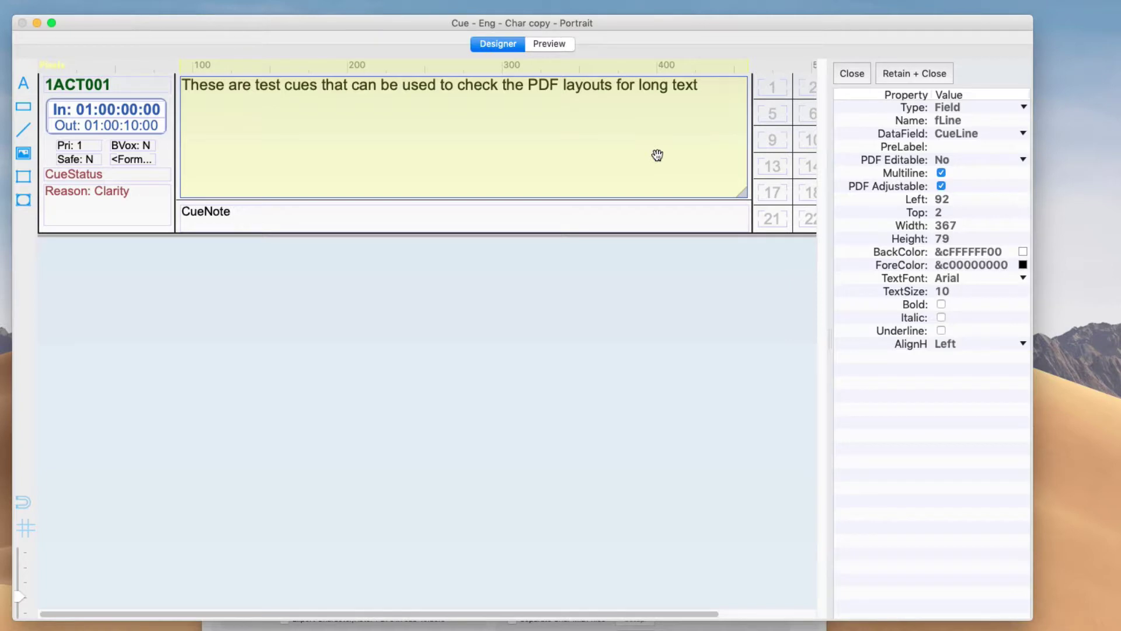
pyautogui.click(291, 219)
pyautogui.click(290, 192)
pyautogui.moveTo(291, 177); pyautogui.dragTo(288, 201)
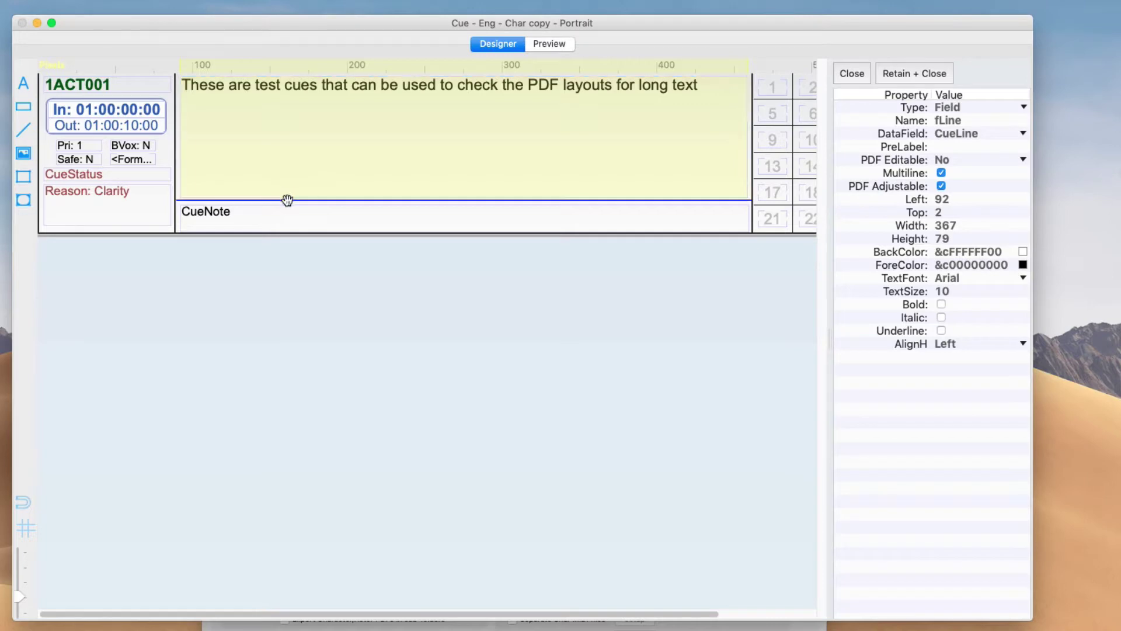
pyautogui.click(287, 200)
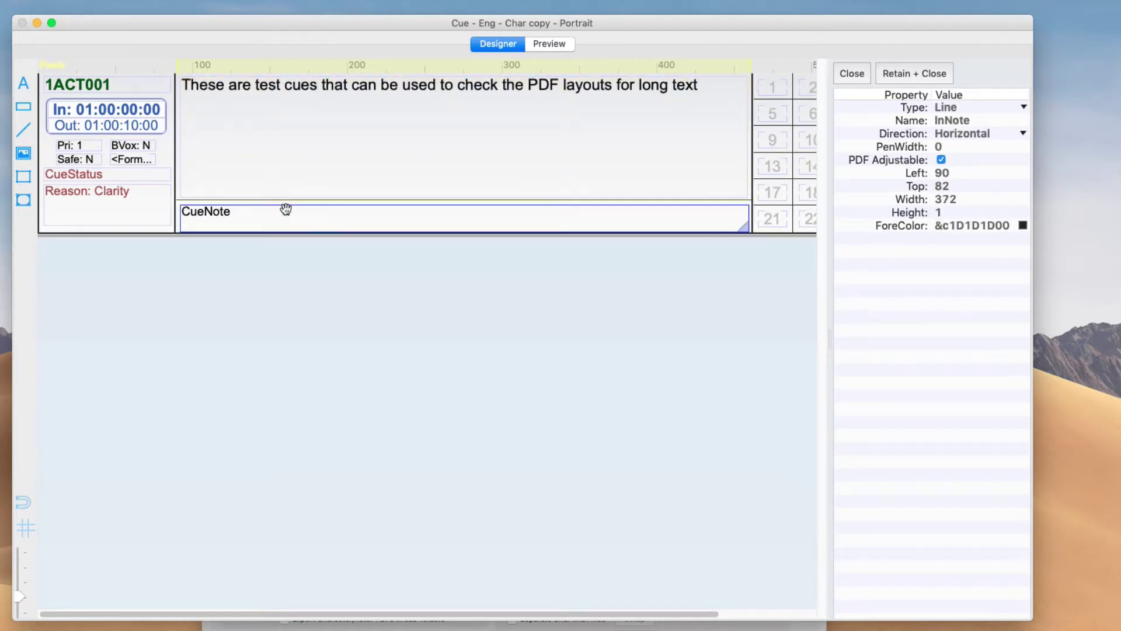
pyautogui.click(285, 210)
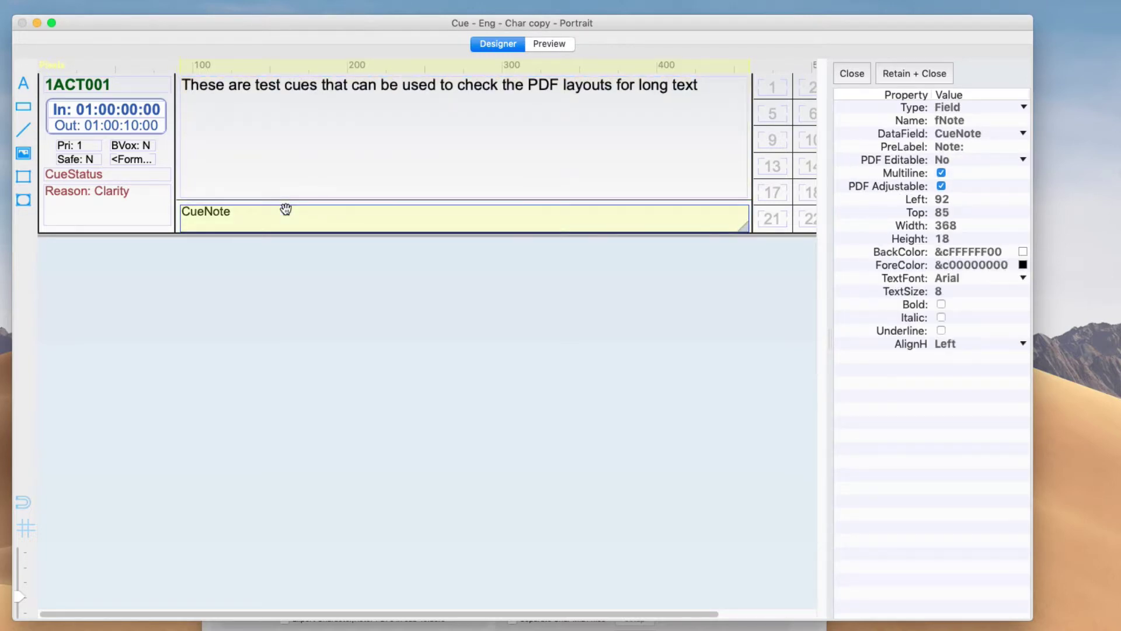
pyautogui.click(174, 220)
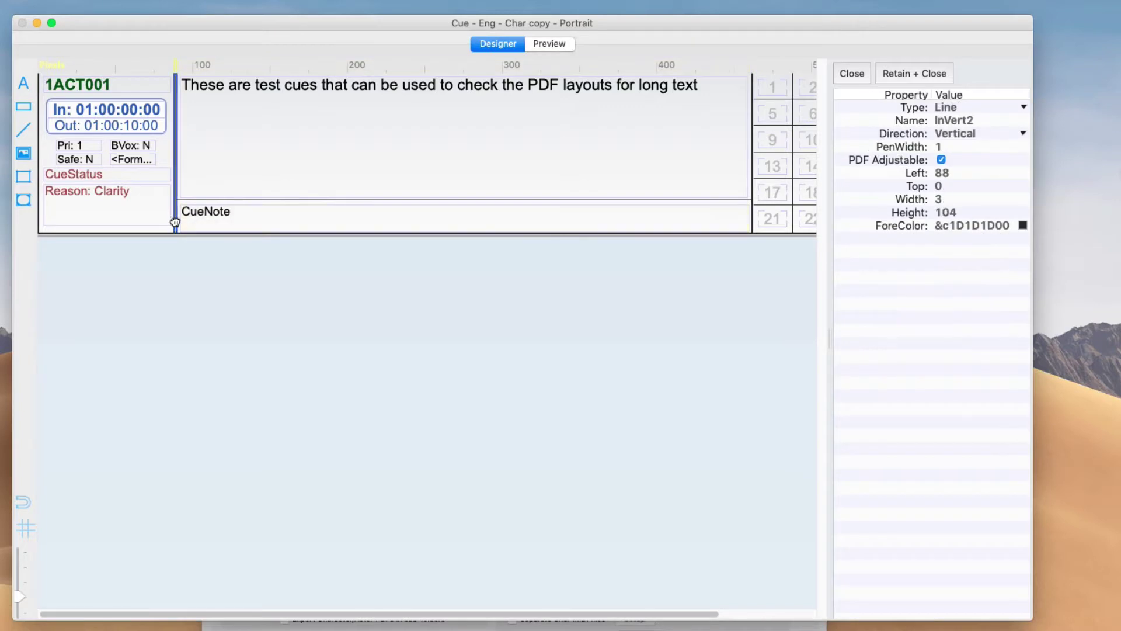
pyautogui.click(61, 233)
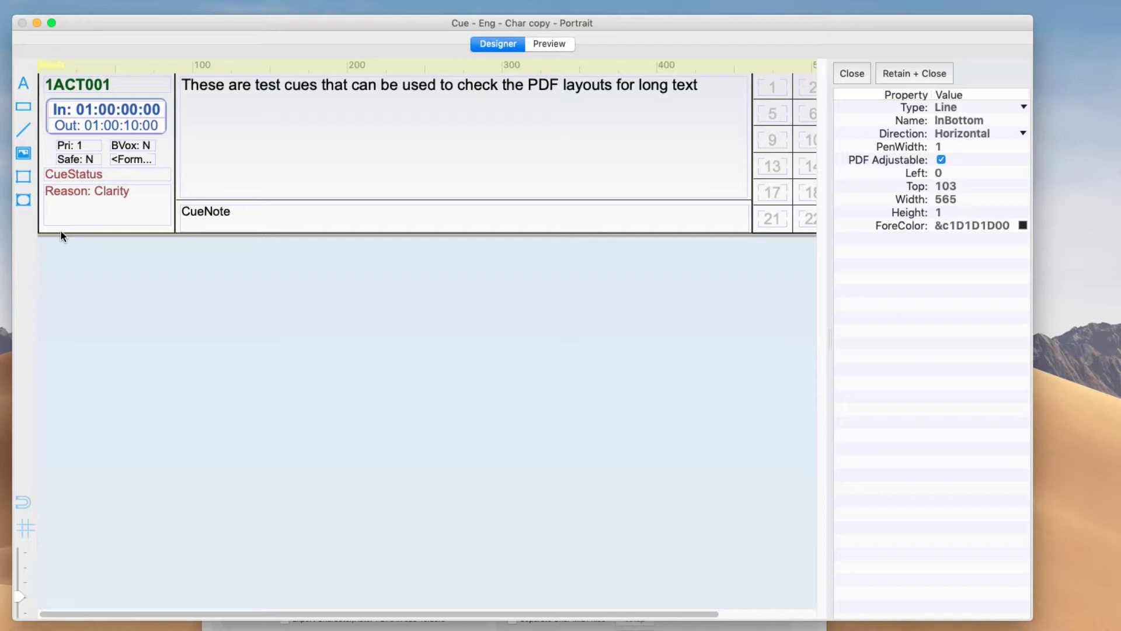
# Retain and save the Eng - Char copy band changes, and export the Engineer AH cue PDFs again to the same location.
pyautogui.click(886, 75)
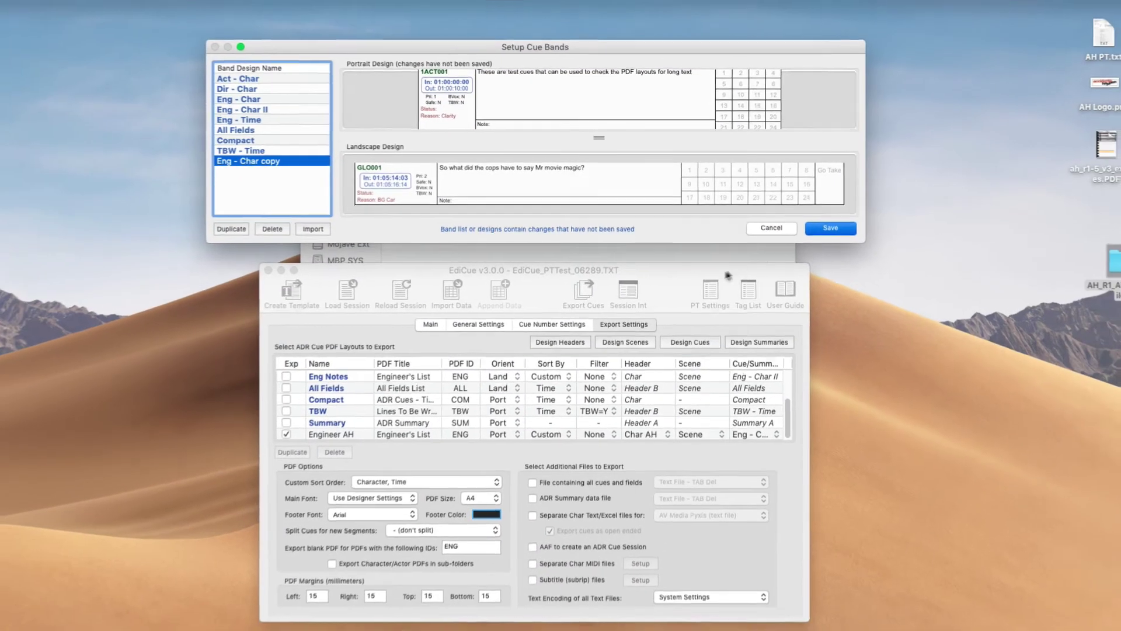
pyautogui.click(851, 240)
pyautogui.press('super+e')
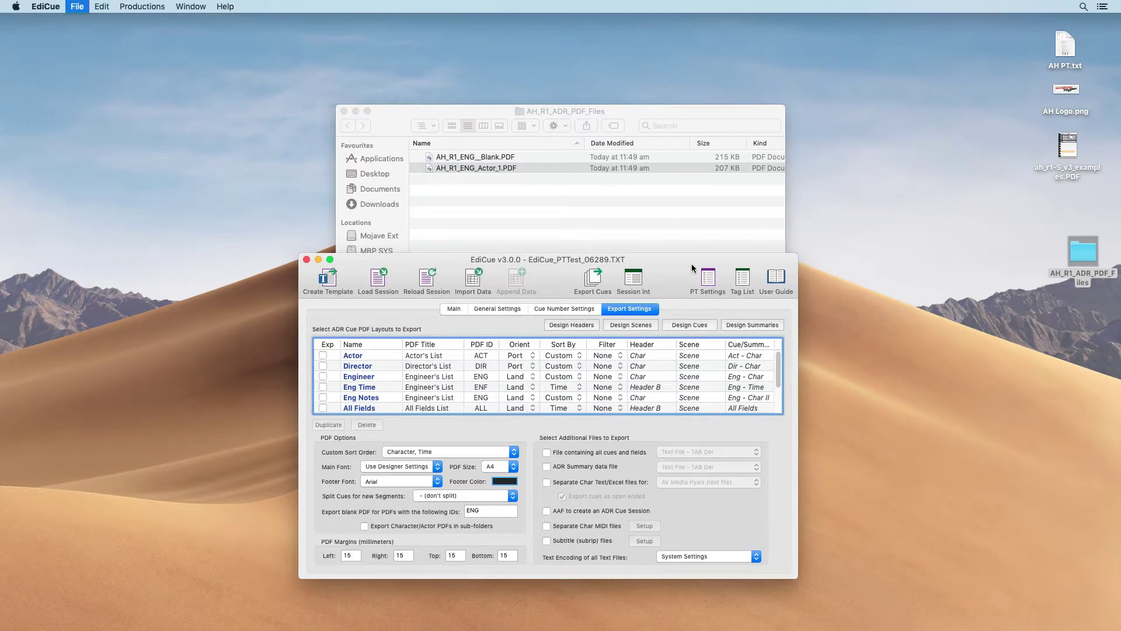
pyautogui.press('Return')
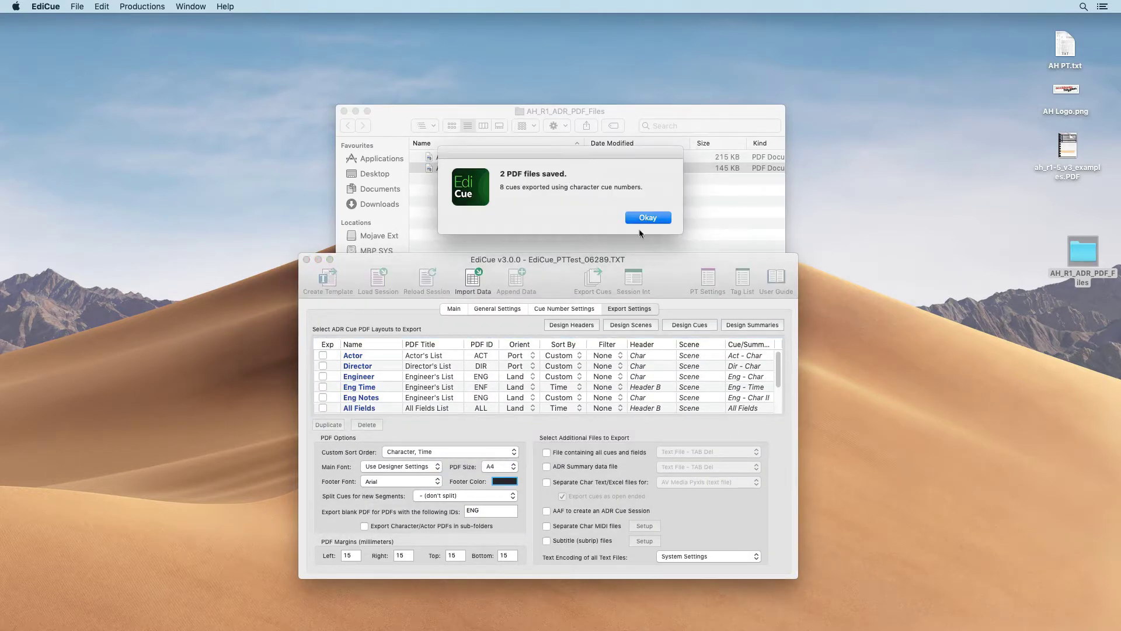
pyautogui.click(637, 219)
# Open AH_R1_ENG_Actor_1.PDF, examine the cue band heights and note rows on both pages, and close it.
pyautogui.click(451, 177)
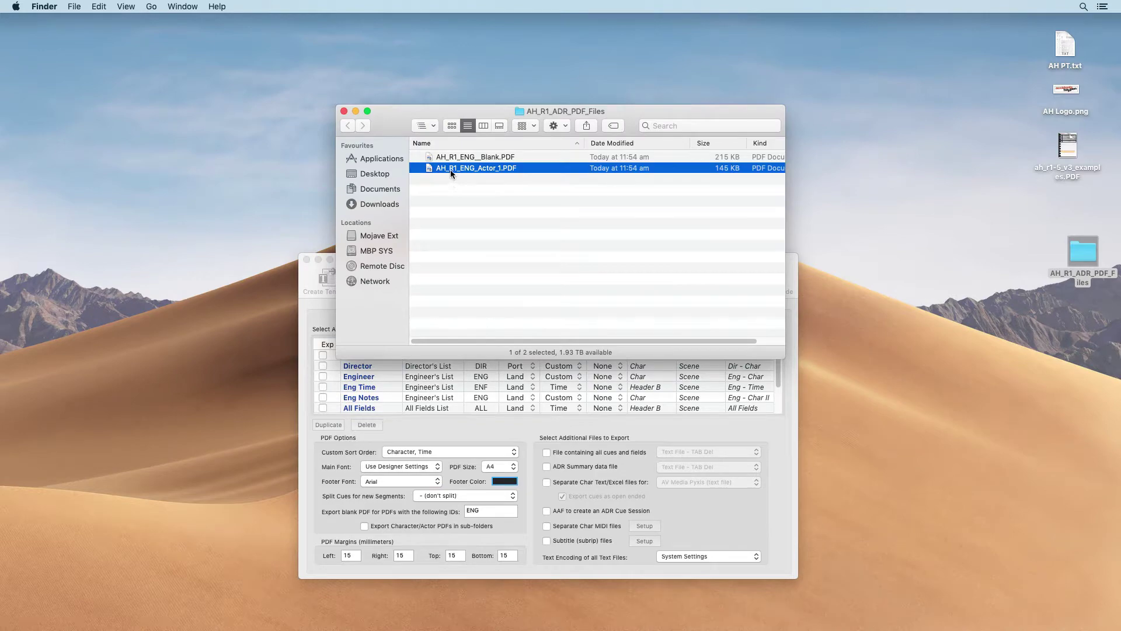
pyautogui.doubleClick(450, 169)
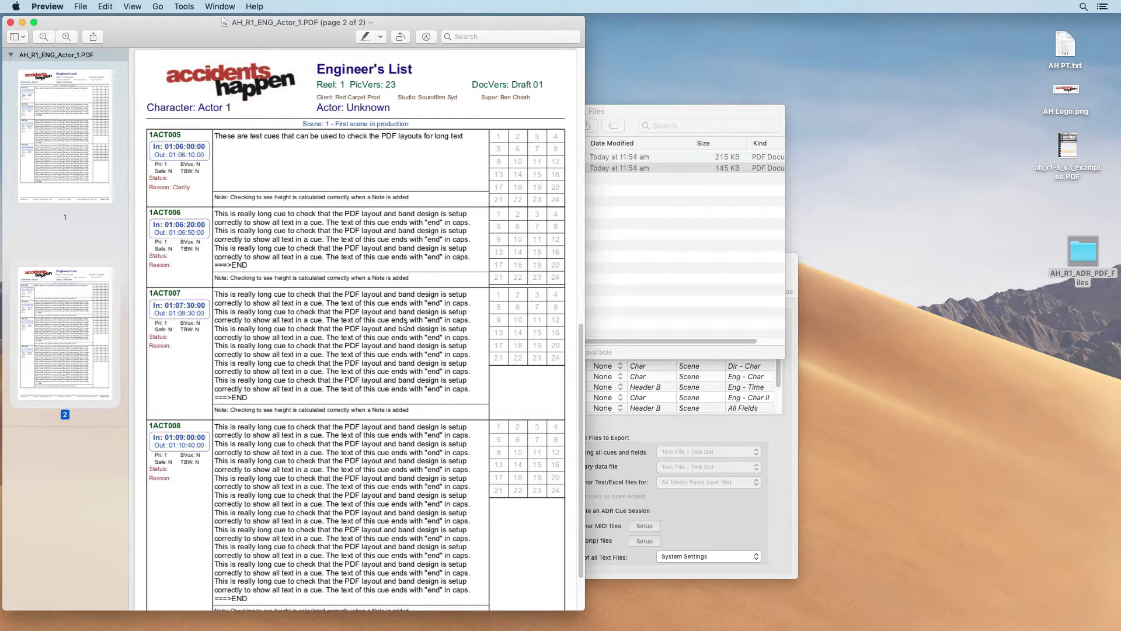
pyautogui.scroll(10, 406, 326)
pyautogui.scroll(-5, 458, 363)
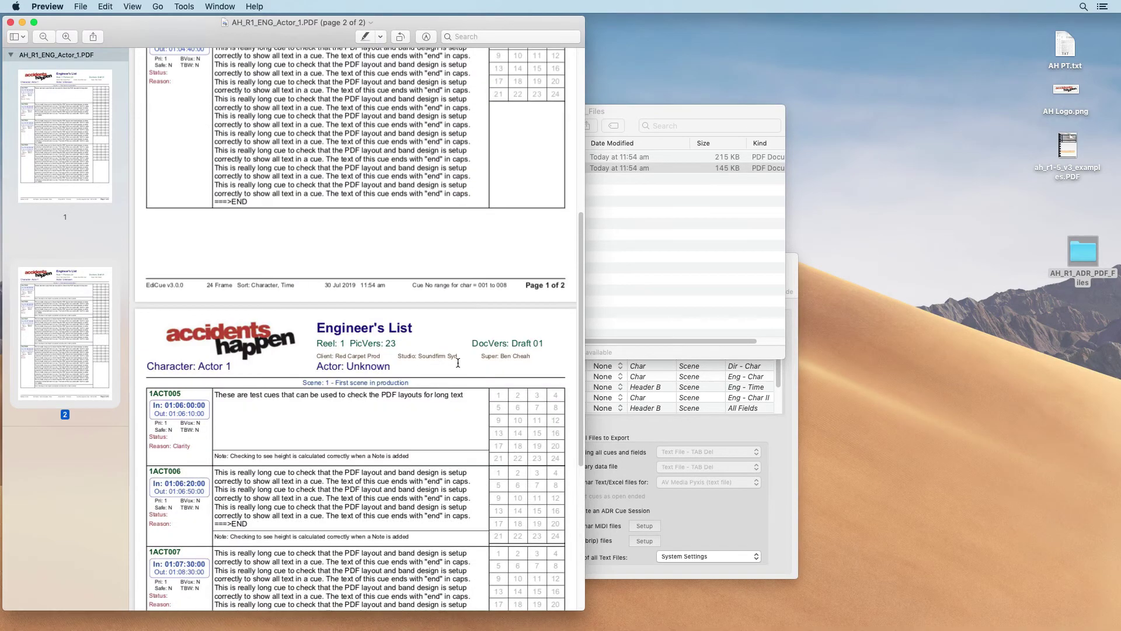
pyautogui.scroll(15, 457, 362)
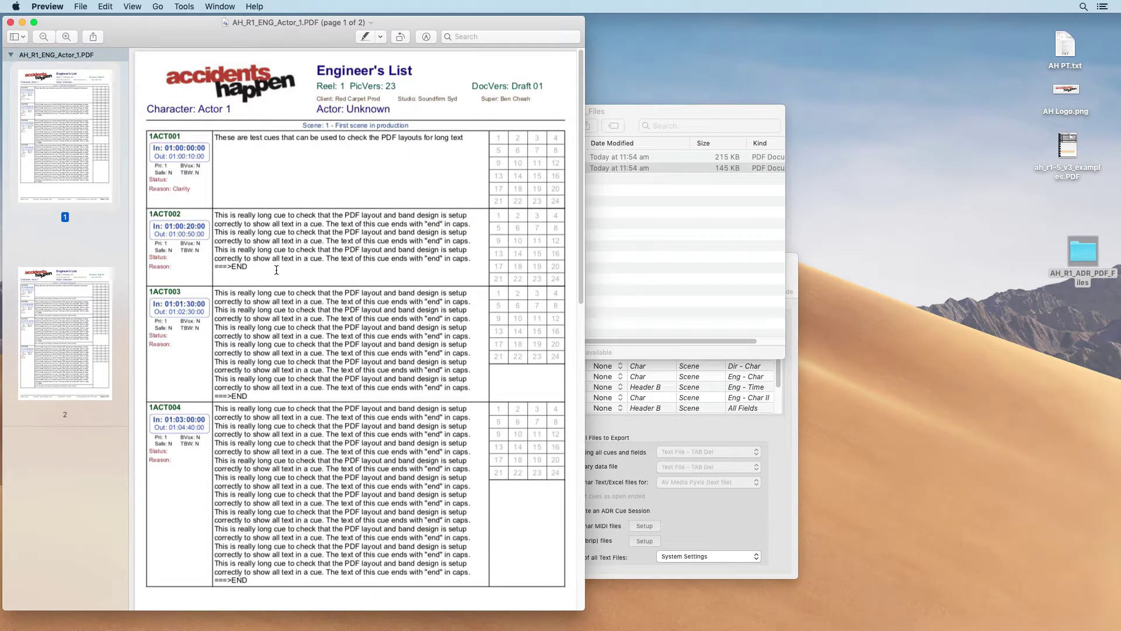
pyautogui.press('super+w')
pyautogui.click(700, 440)
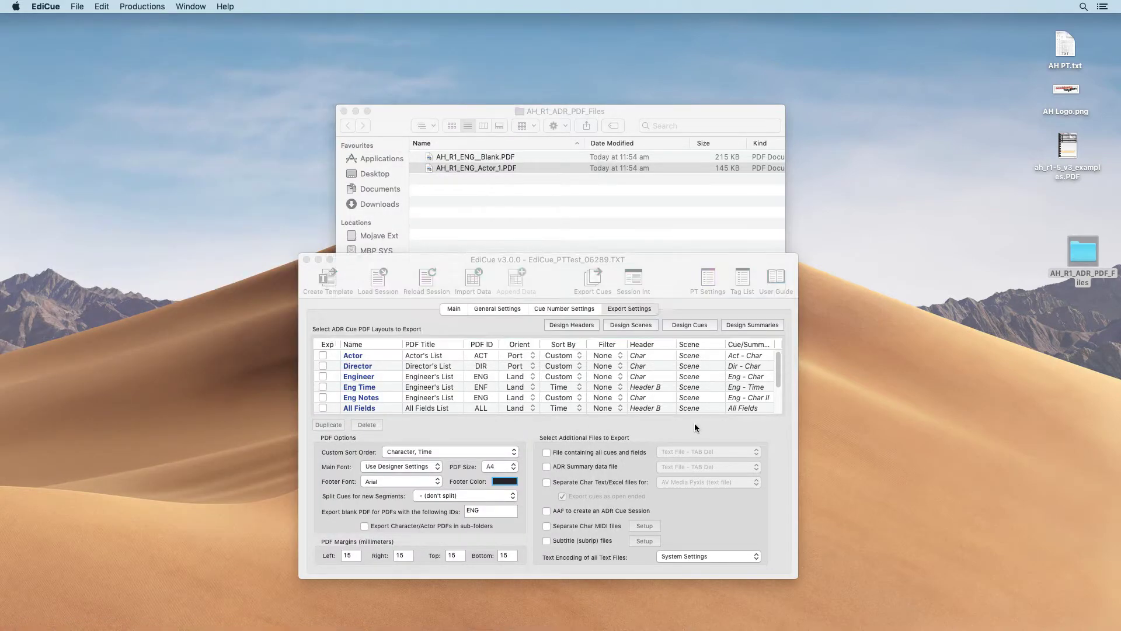
# Open the portrait design of the Eng - Char copy cue band and inspect the properties of the BVox field and the TBW formula label.
pyautogui.click(689, 325)
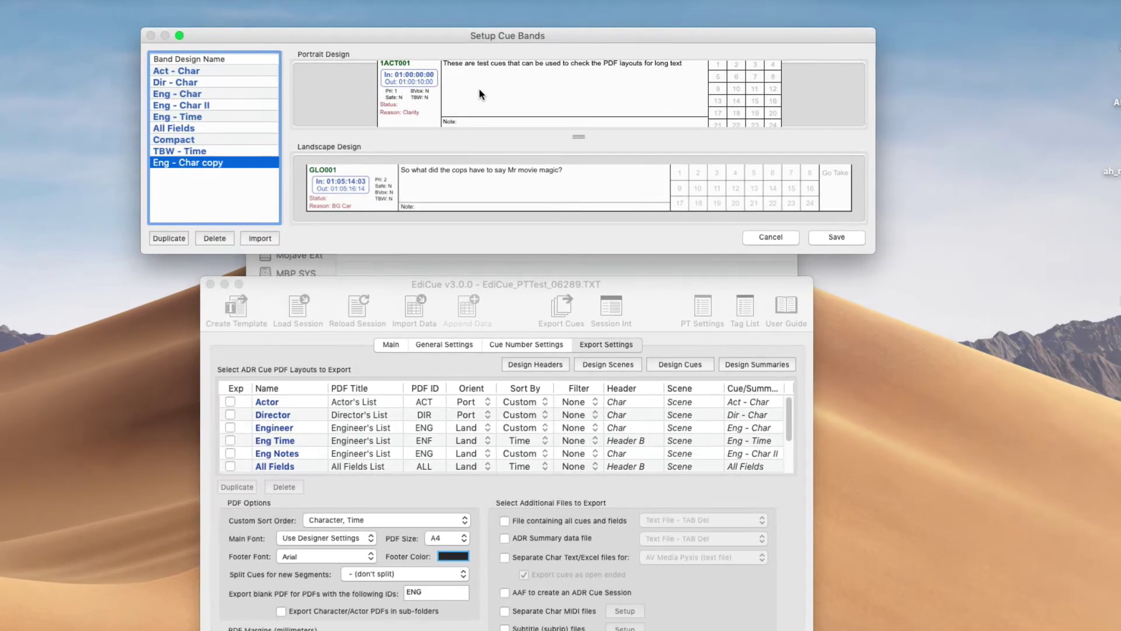
pyautogui.doubleClick(555, 114)
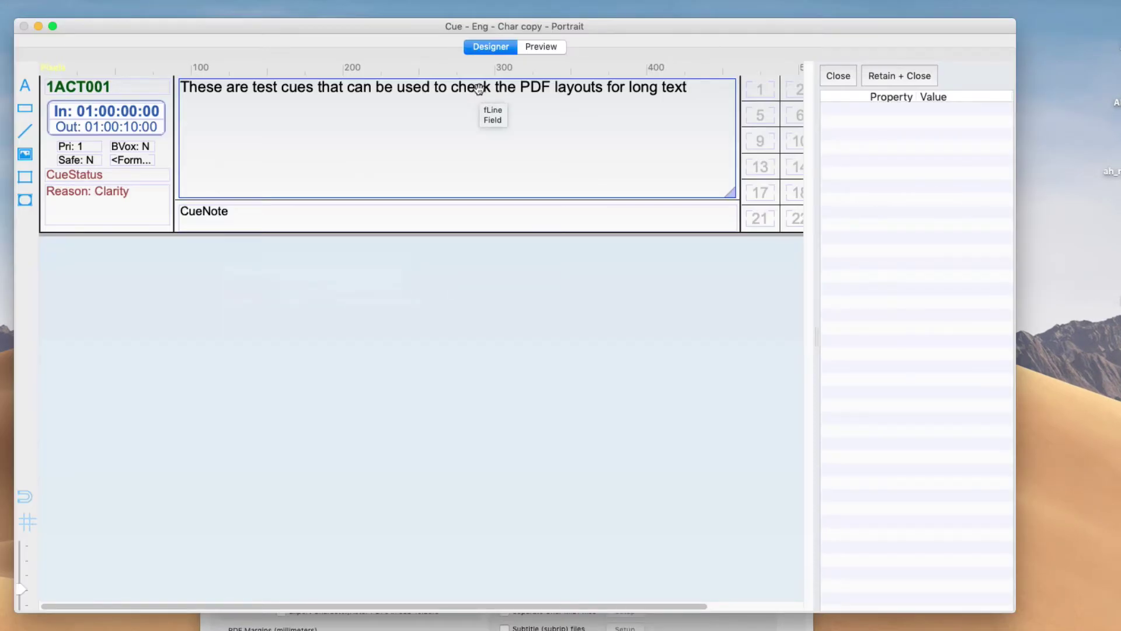
pyautogui.click(144, 161)
pyautogui.click(144, 161)
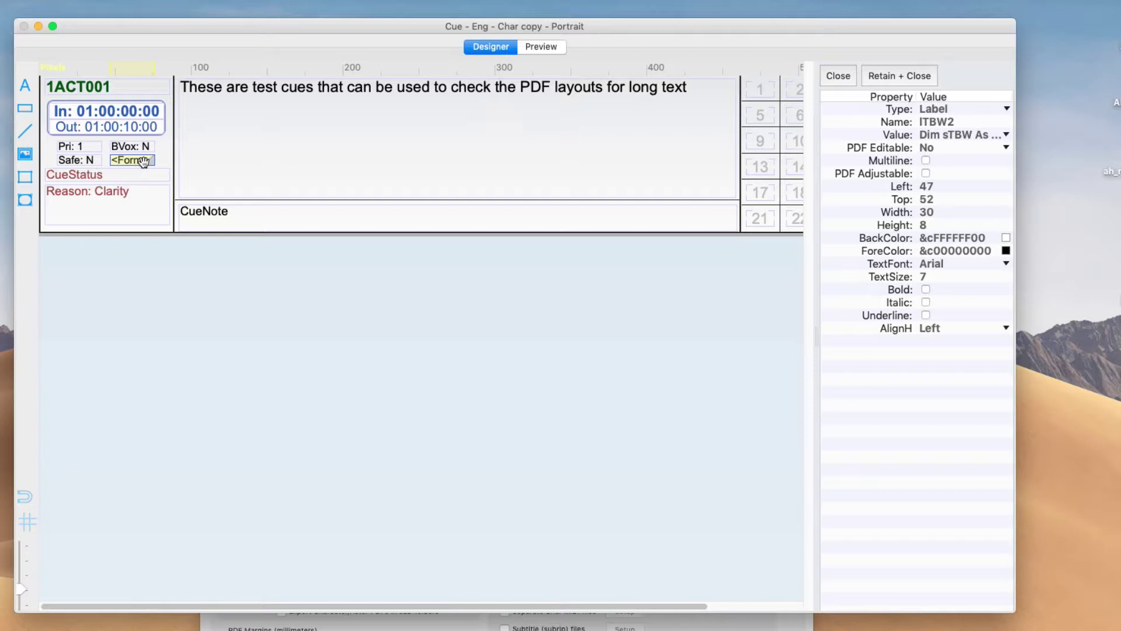
pyautogui.click(142, 147)
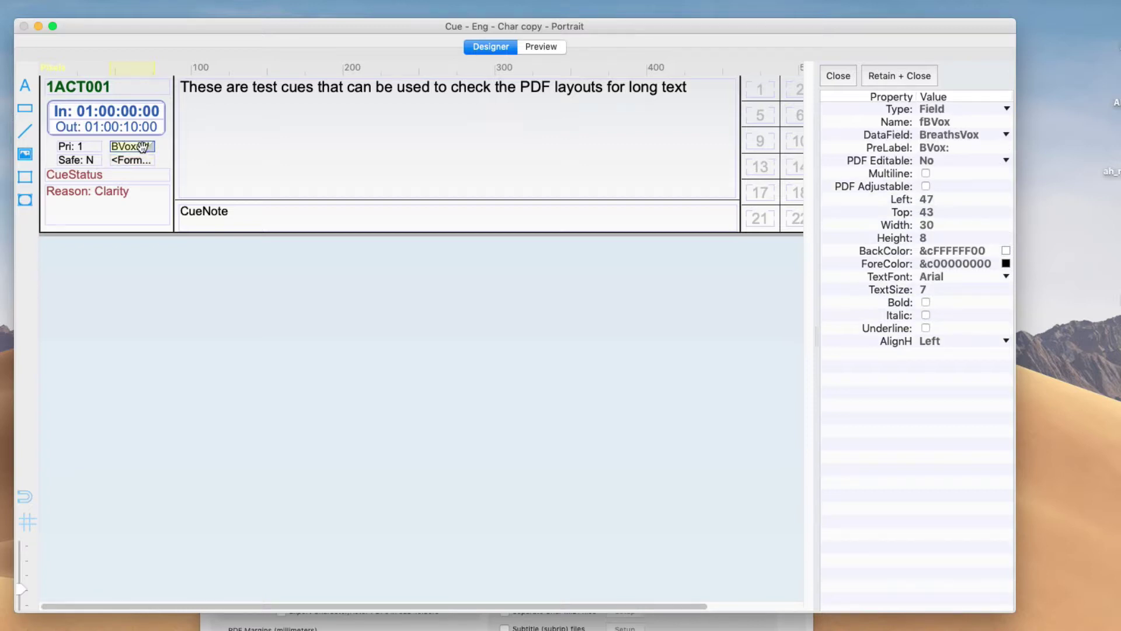
pyautogui.click(135, 158)
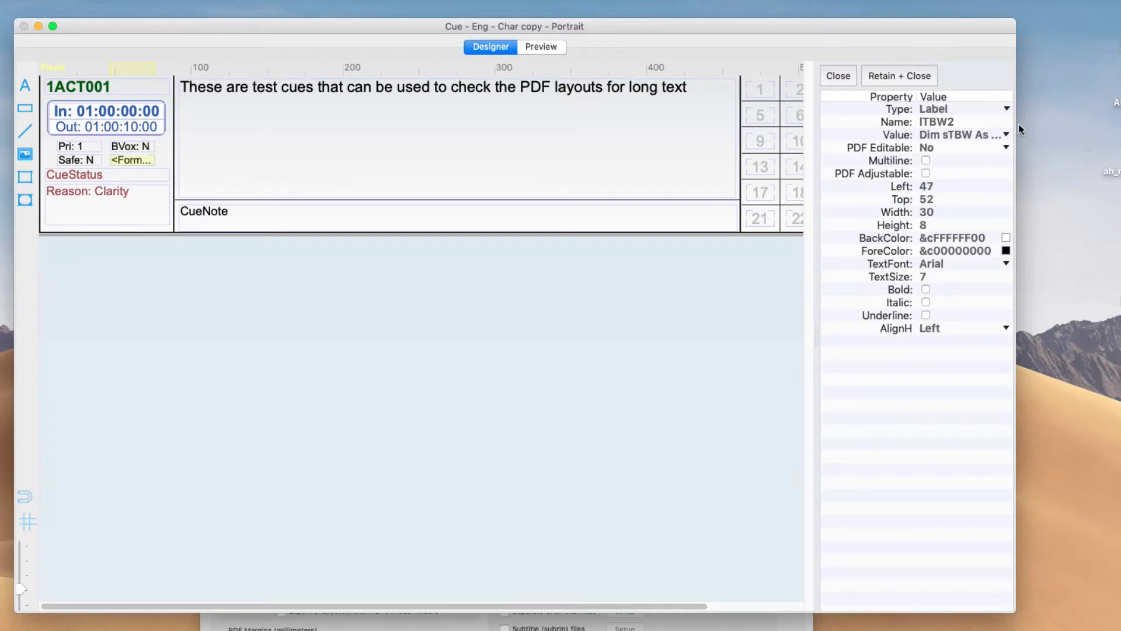
# Examine the TBW label's formula in the Formula Editor, highlighting the SetTextBold True line, and leave it without changes.
pyautogui.click(1007, 135)
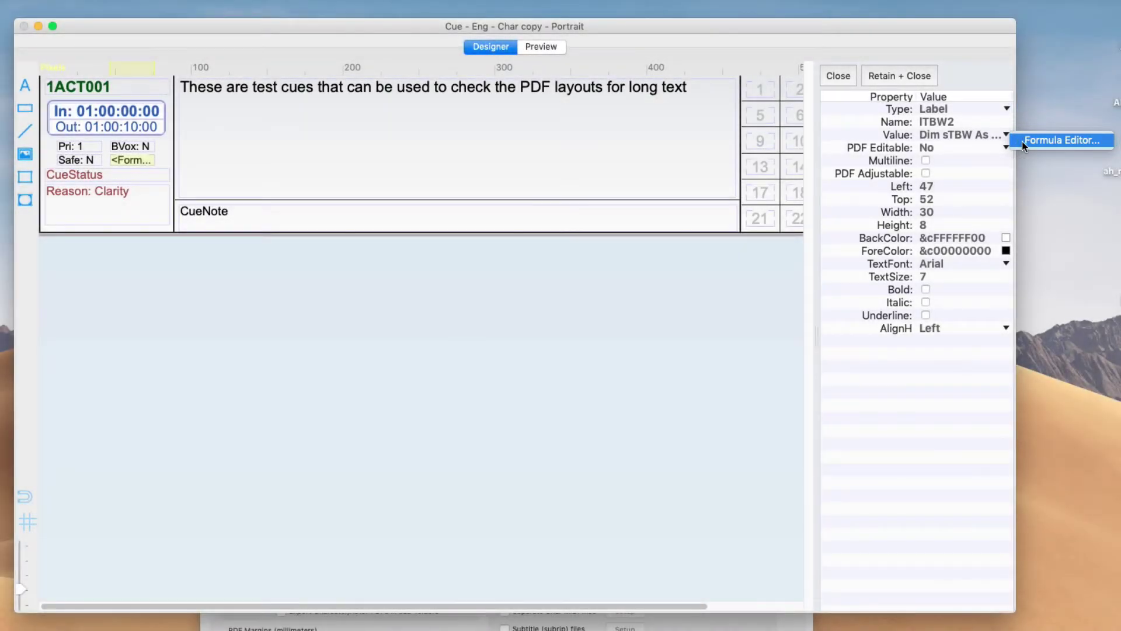
pyautogui.click(1023, 143)
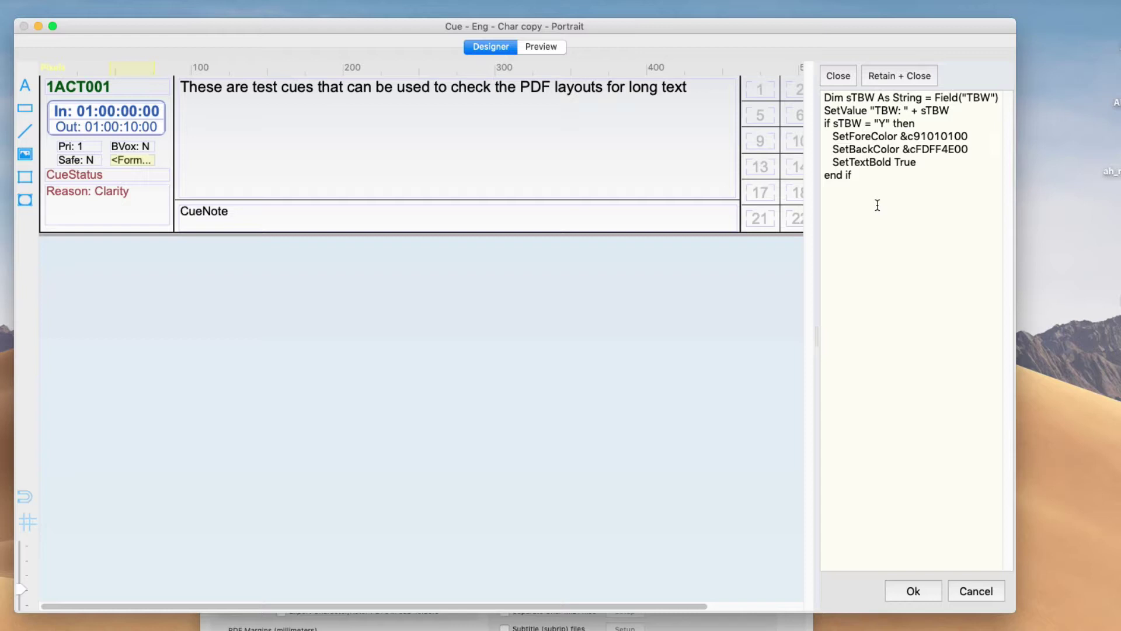
pyautogui.doubleClick(910, 162)
pyautogui.moveTo(888, 162); pyautogui.dragTo(828, 159)
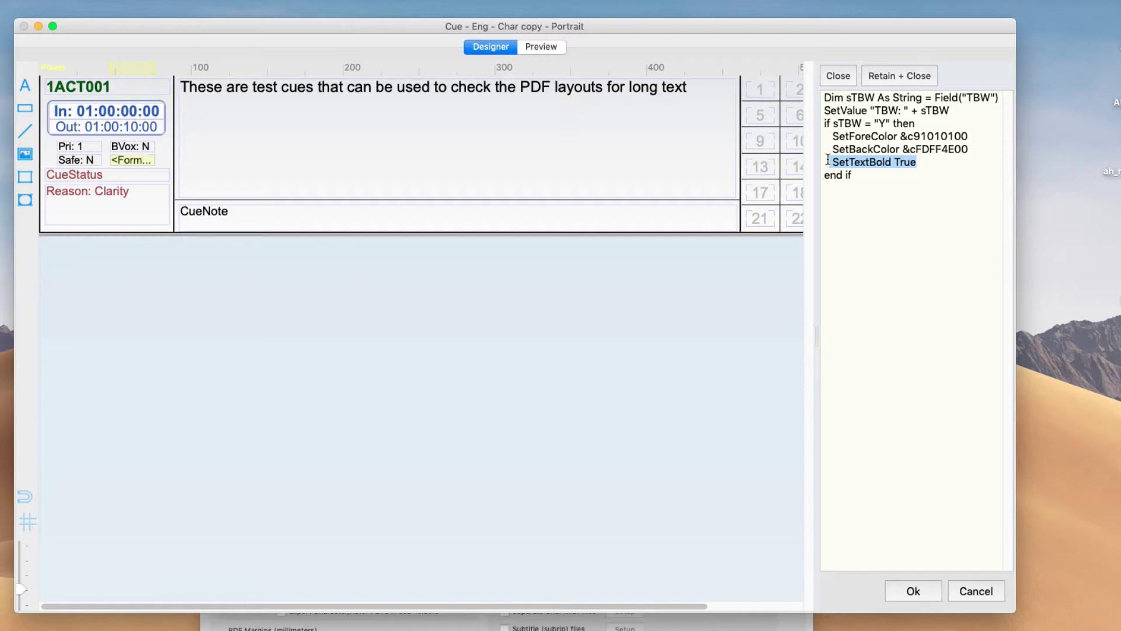
pyautogui.click(975, 591)
# Retain and save the Eng - Char copy band design, and export the cue PDFs again to the Desktop.
pyautogui.click(626, 172)
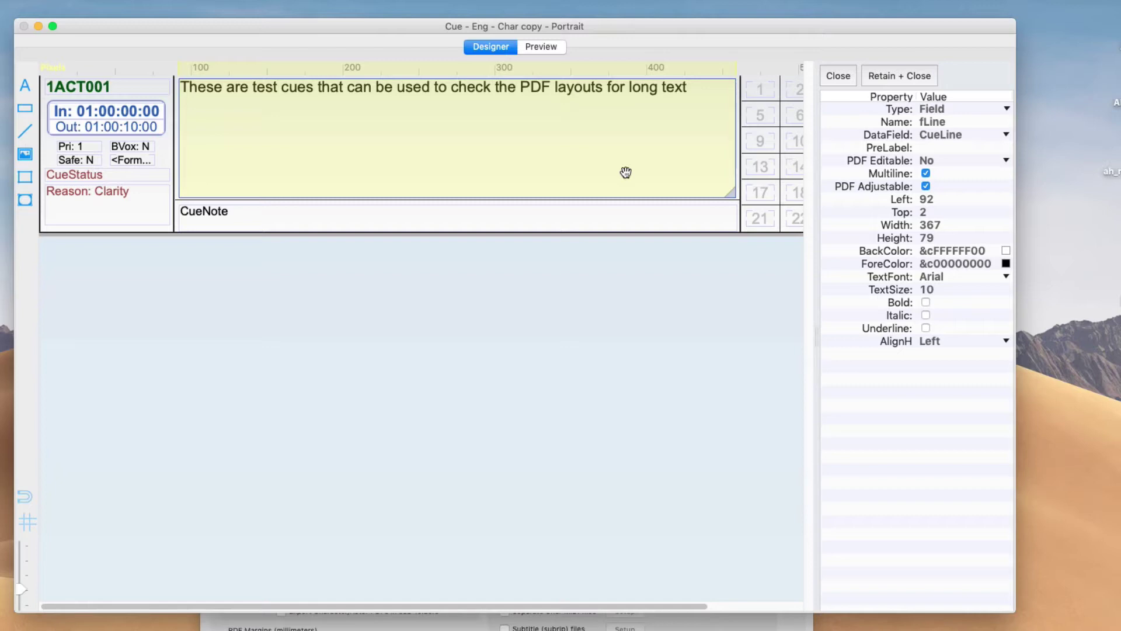
pyautogui.click(886, 76)
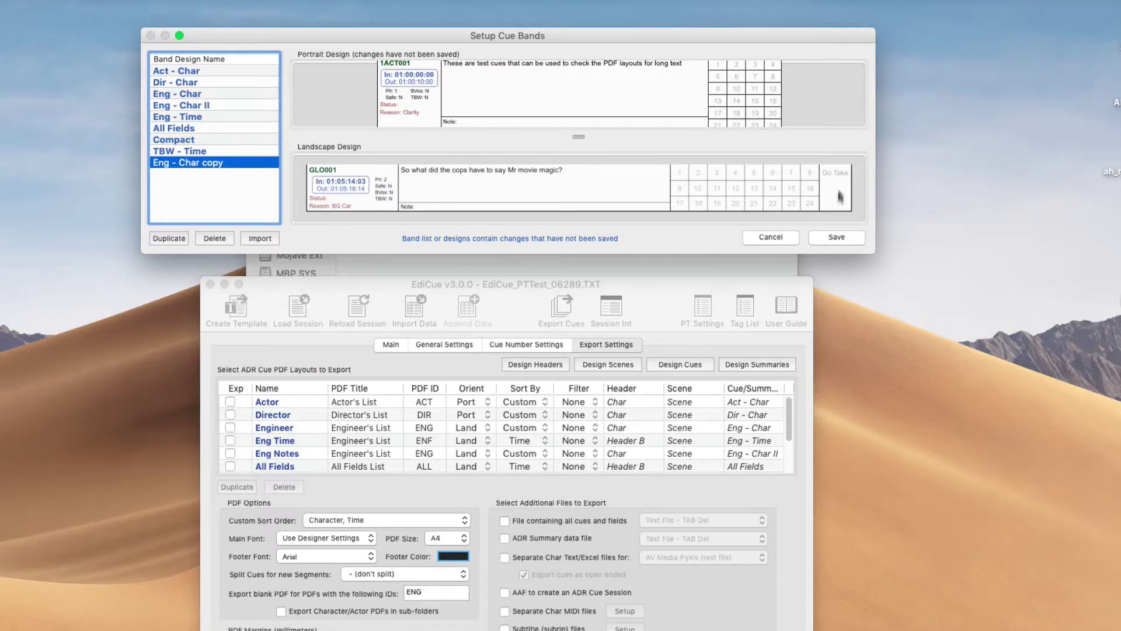
pyautogui.click(835, 238)
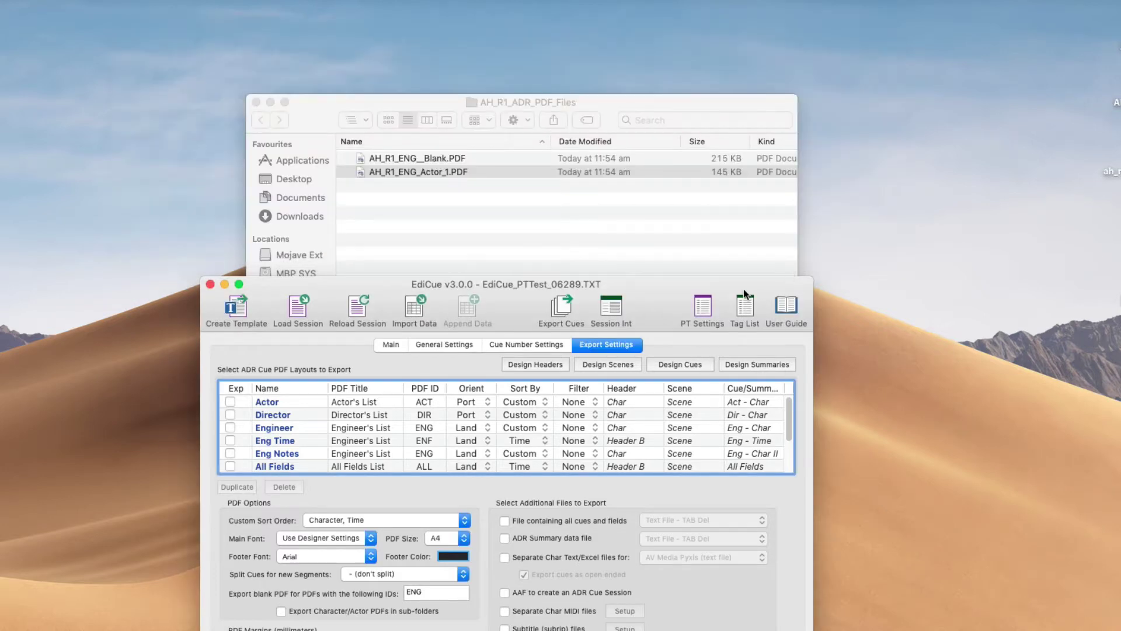
pyautogui.press('super+s')
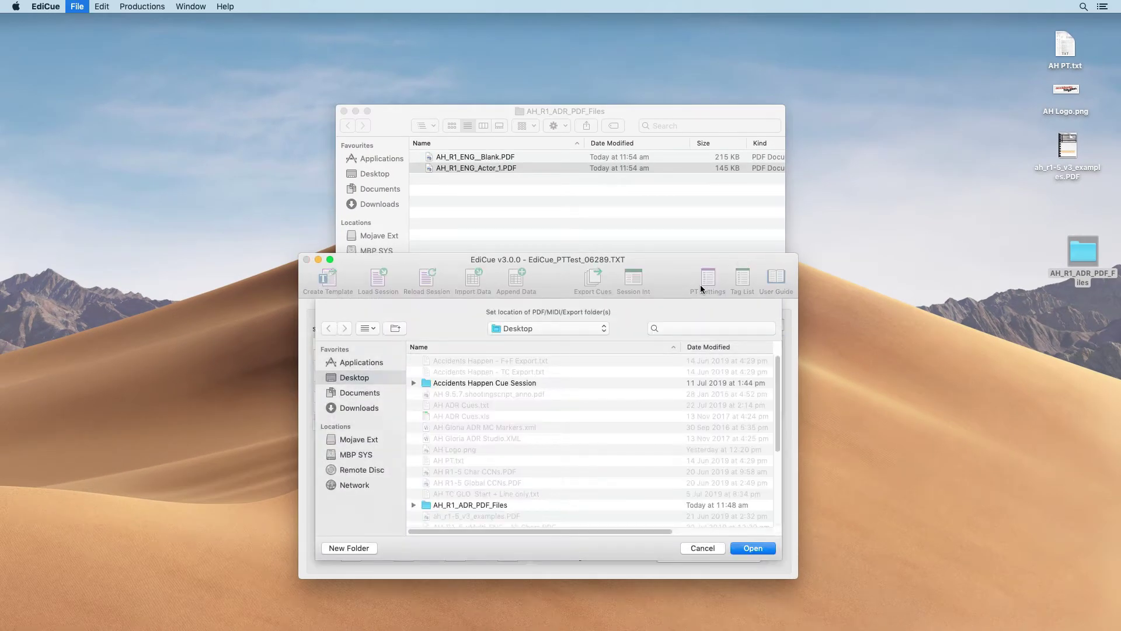
pyautogui.press('Return')
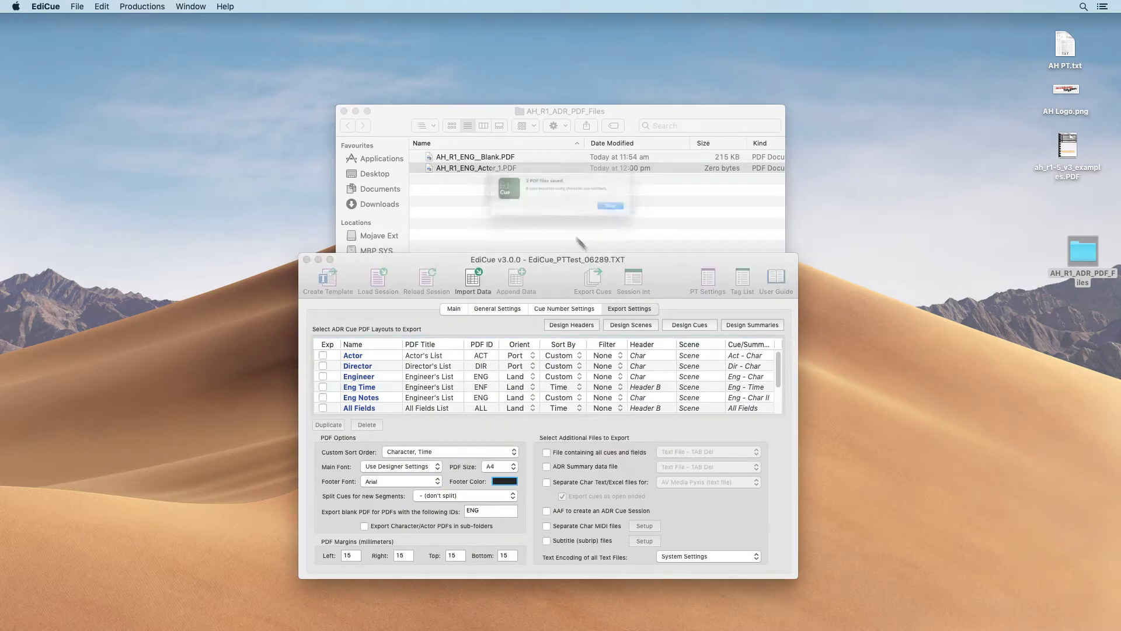
# Check page 1 of the newly exported AH_R1_ENG_Actor_1.PDF, and close the PDF and its folder window.
pyautogui.doubleClick(475, 169)
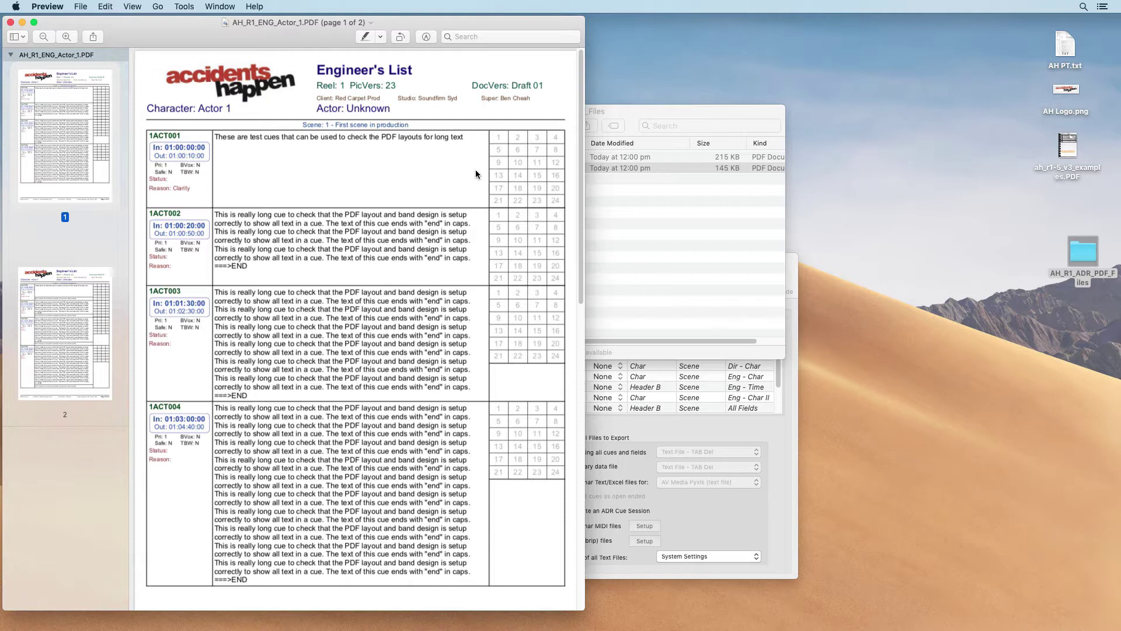
pyautogui.press('super+q')
pyautogui.press('super+w')
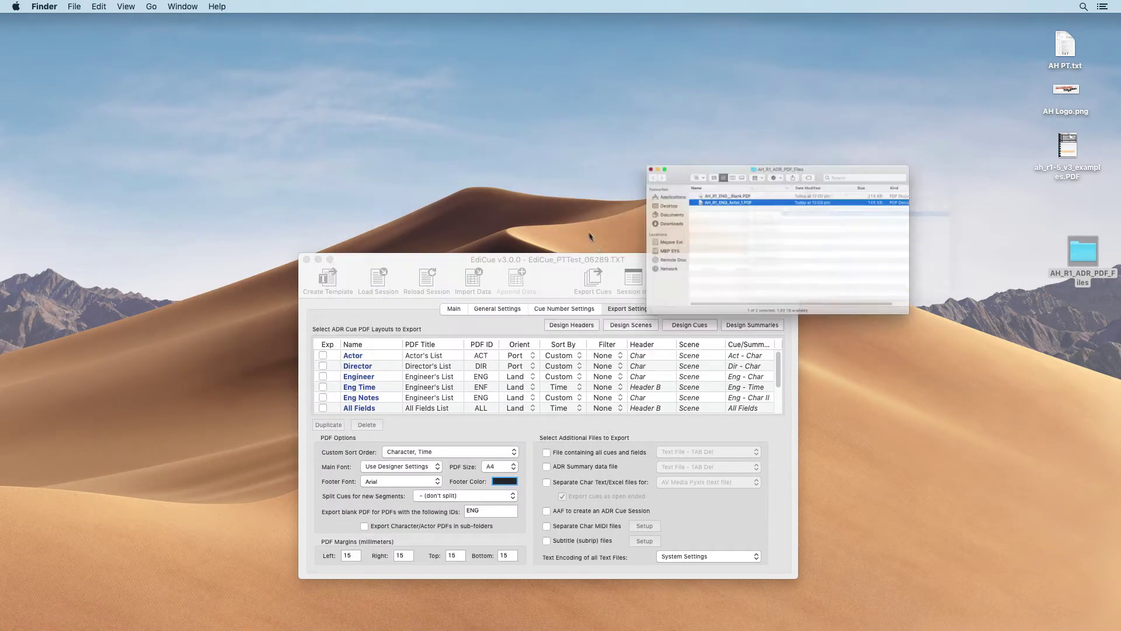
# Return to EdiCue, open the summary band designs and duplicate the Summary A band.
pyautogui.click(689, 289)
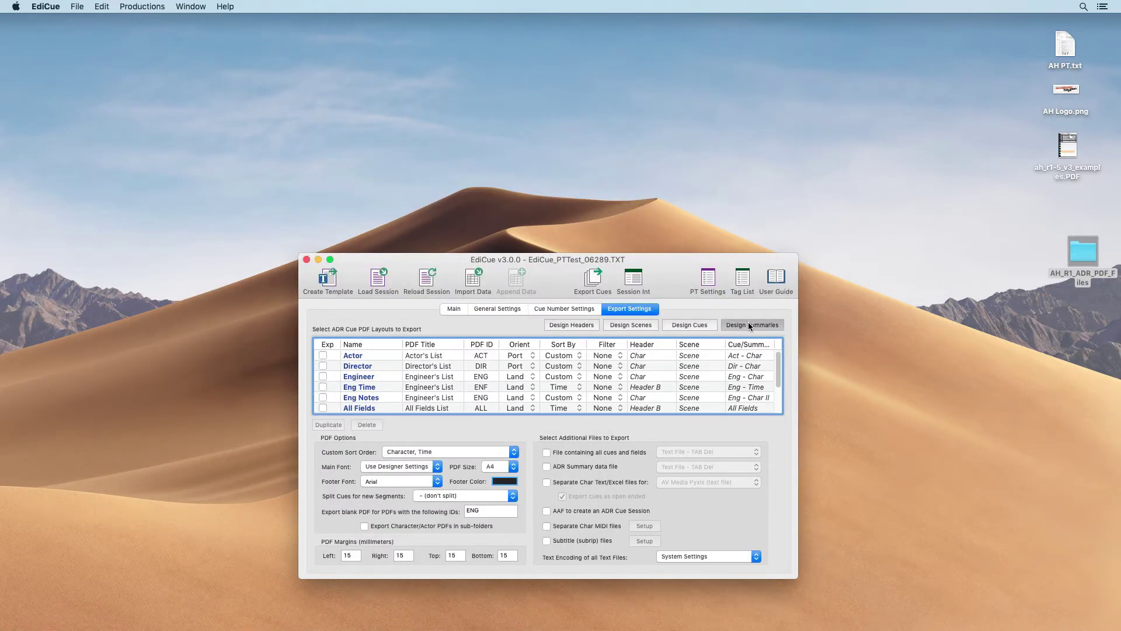
pyautogui.click(750, 325)
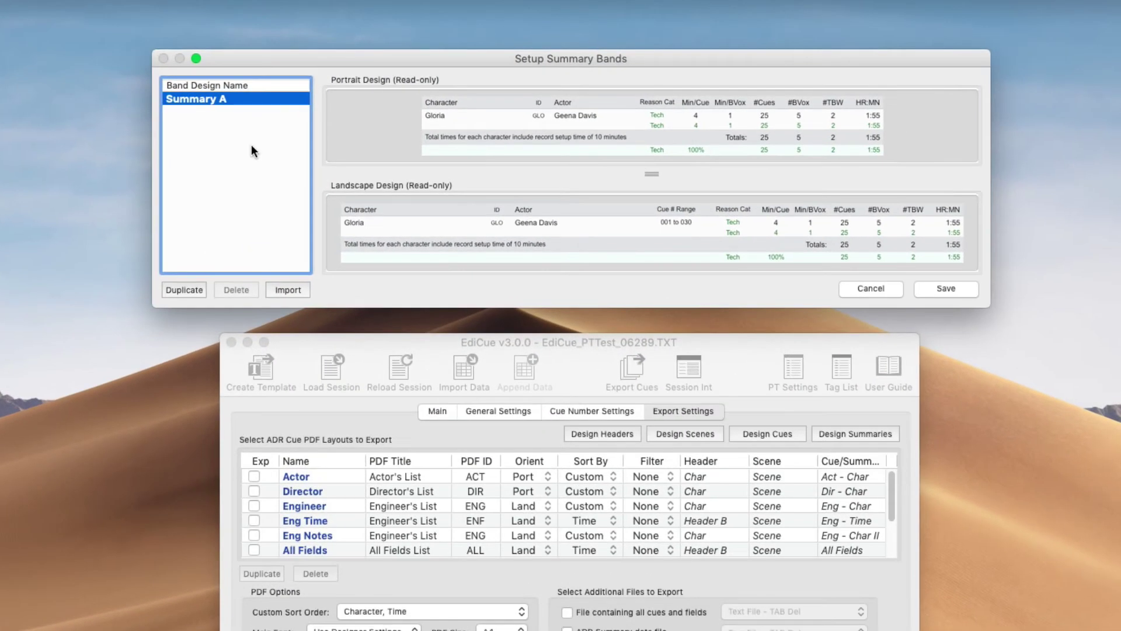
pyautogui.click(225, 125)
pyautogui.click(220, 100)
pyautogui.click(182, 290)
pyautogui.click(230, 187)
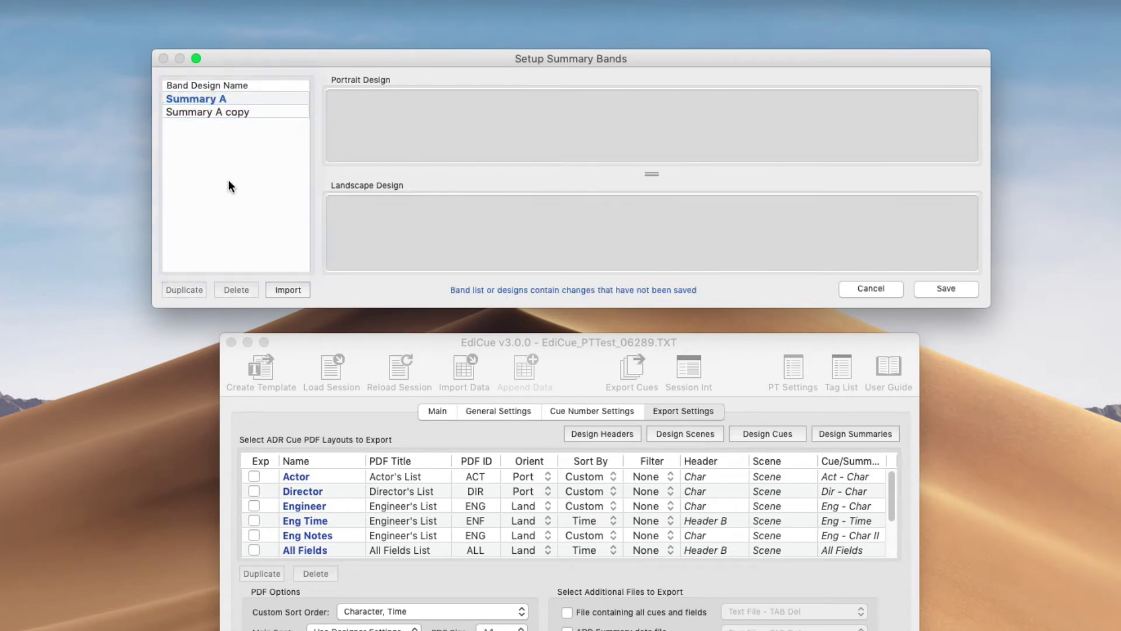
# Rename the duplicated summary band as Summary B and save the summary bands.
pyautogui.click(227, 112)
pyautogui.click(226, 111)
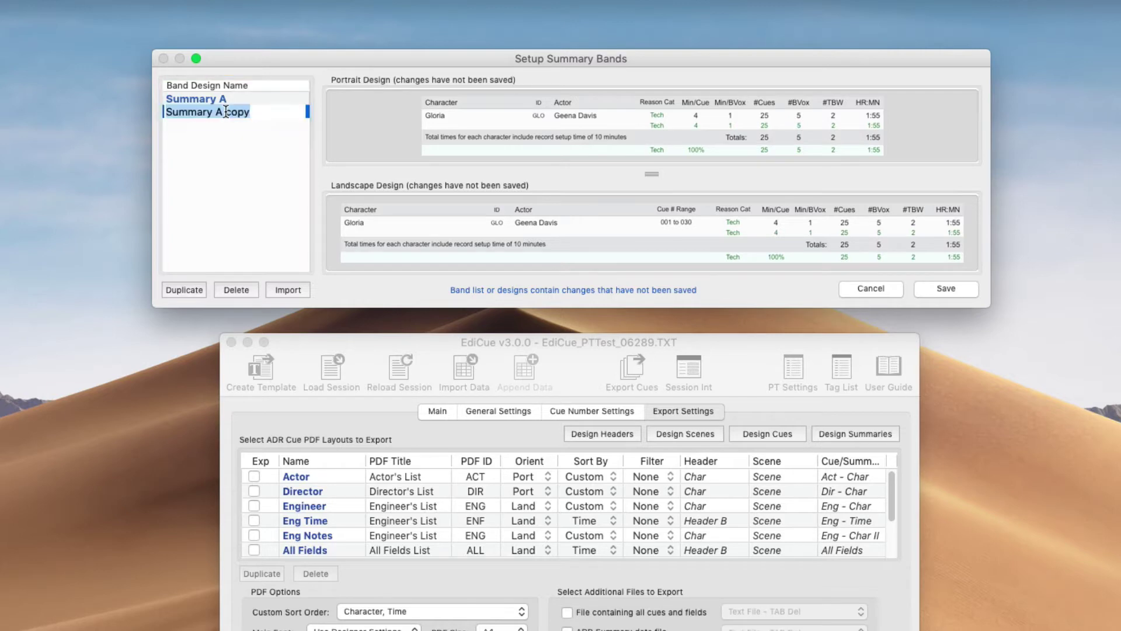
pyautogui.moveTo(215, 111); pyautogui.dragTo(306, 97)
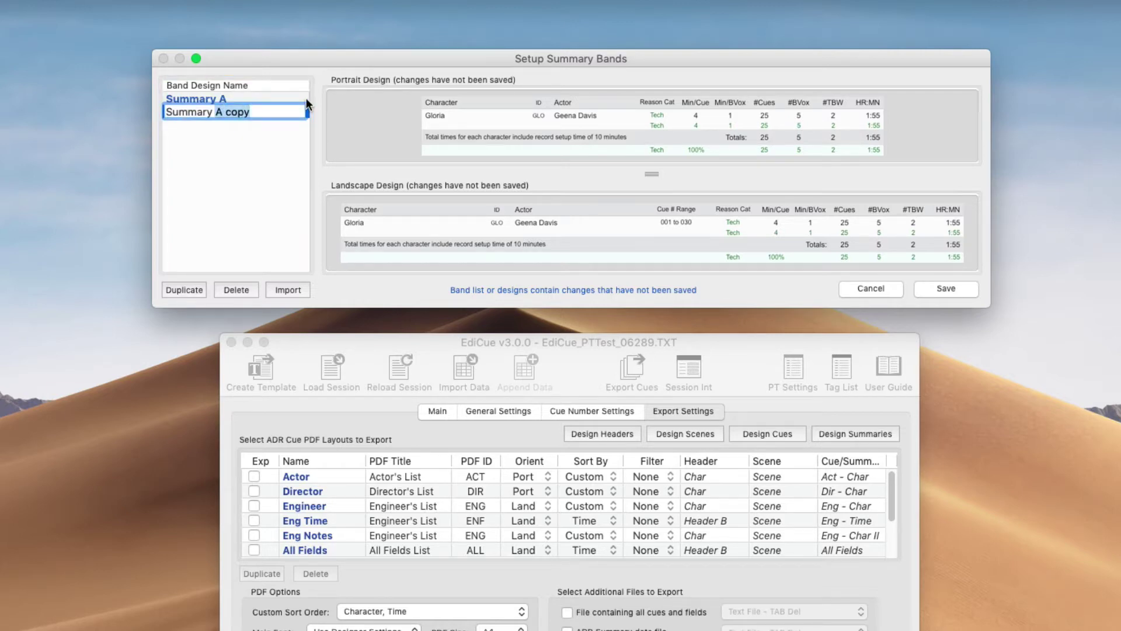
pyautogui.write('B')
pyautogui.press('Return')
pyautogui.click(238, 143)
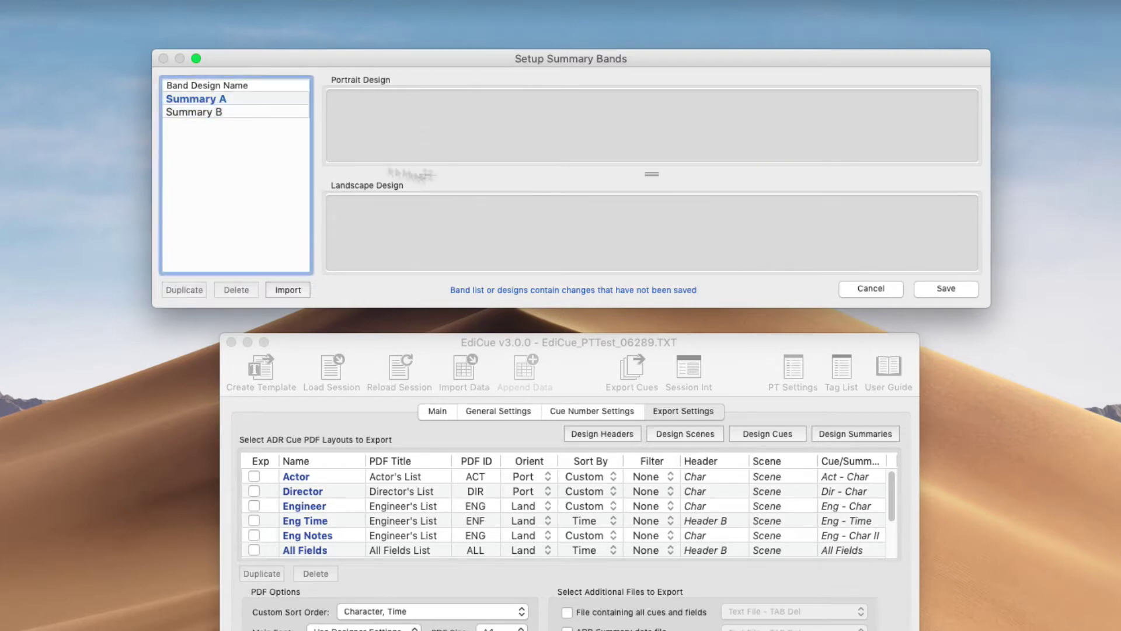
pyautogui.click(945, 288)
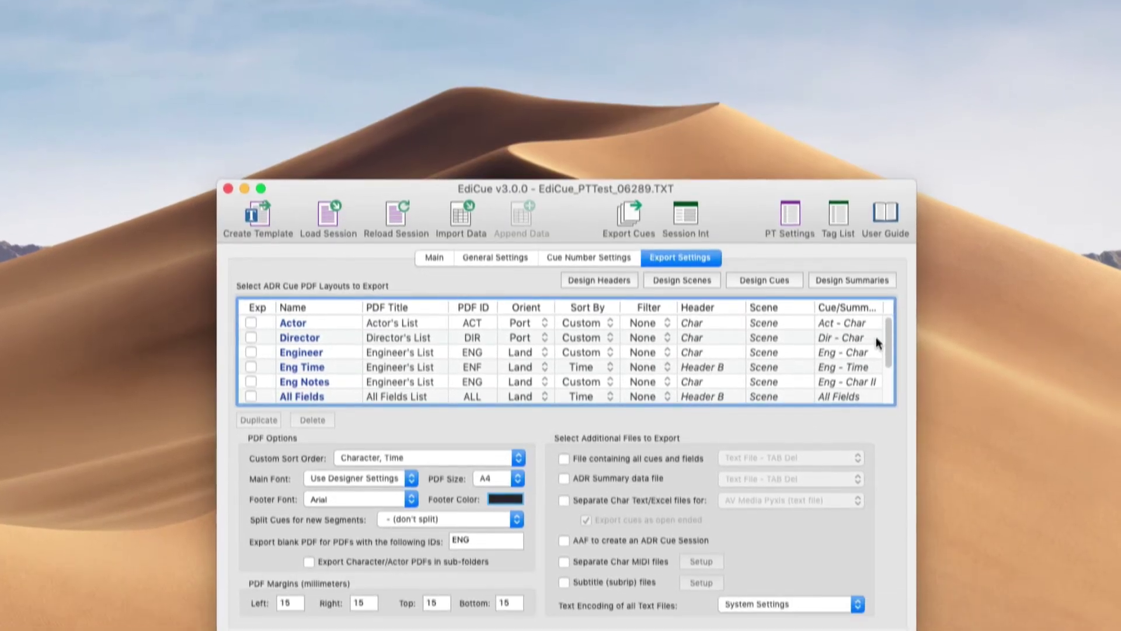
# Duplicate the read-only Summary layout in the list of ADR cue PDF layouts.
pyautogui.moveTo(892, 481); pyautogui.dragTo(891, 523)
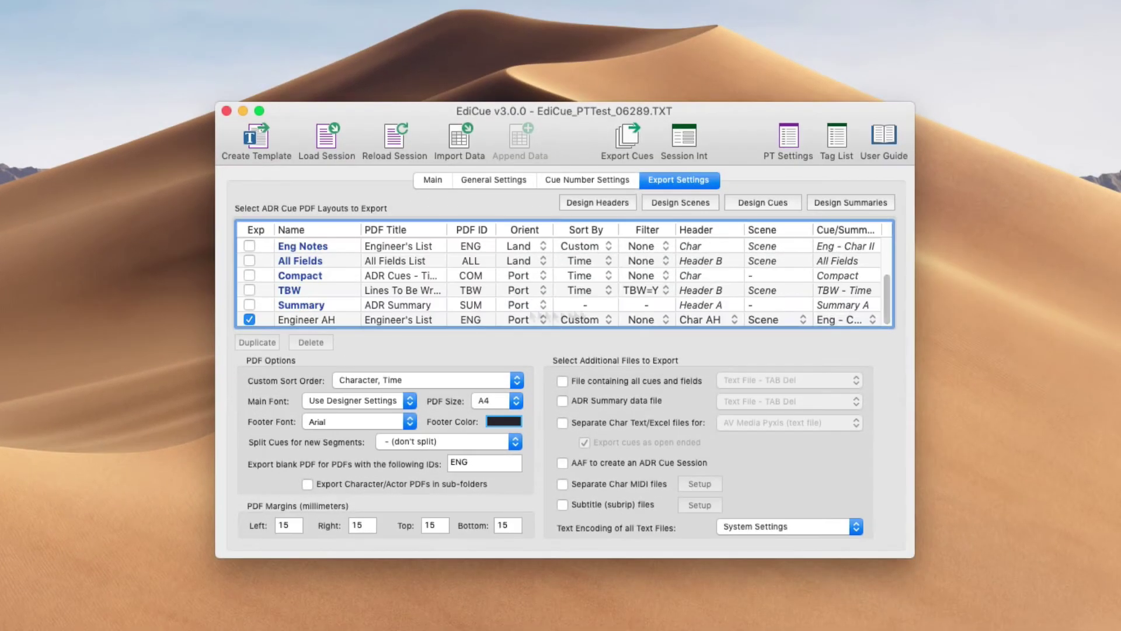
pyautogui.scroll(4, 302, 307)
pyautogui.scroll(-4, 324, 280)
pyautogui.click(314, 305)
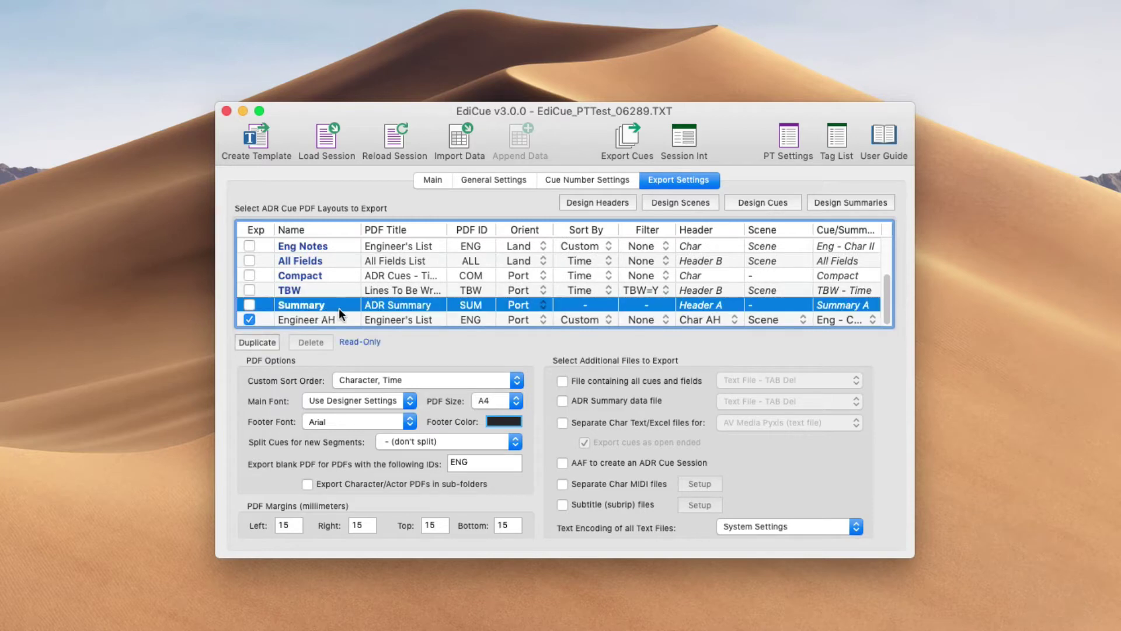
pyautogui.click(255, 342)
# Assign the Summary B band to the Summary copy layout and mark that layout for export.
pyautogui.click(839, 320)
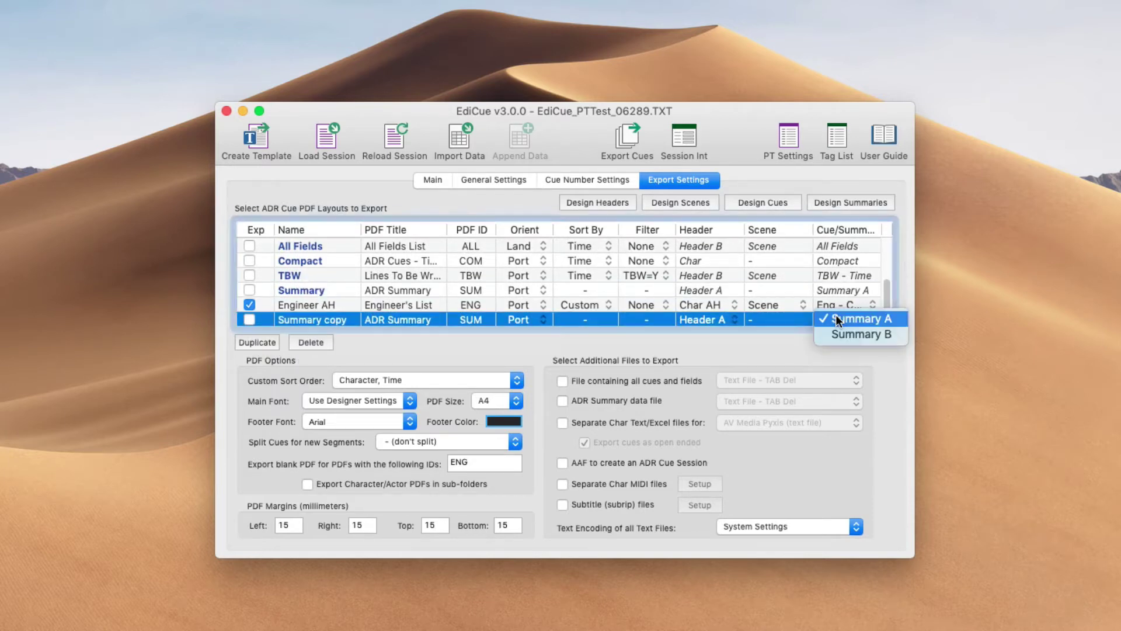
pyautogui.click(847, 334)
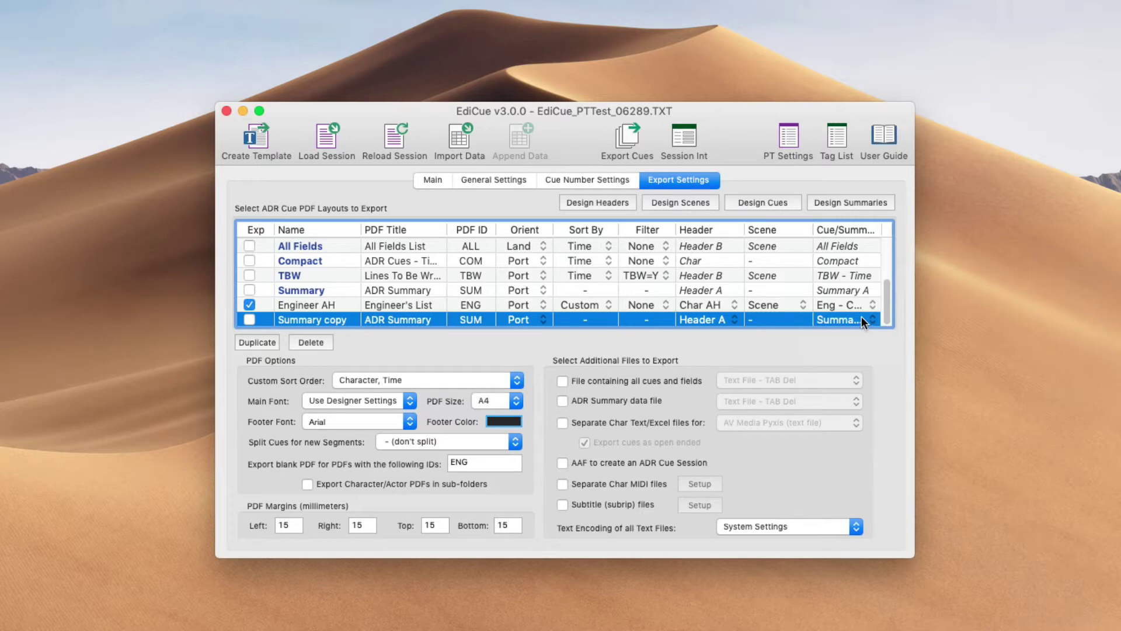
pyautogui.click(248, 319)
pyautogui.scroll(3, 285, 285)
pyautogui.scroll(-3, 285, 285)
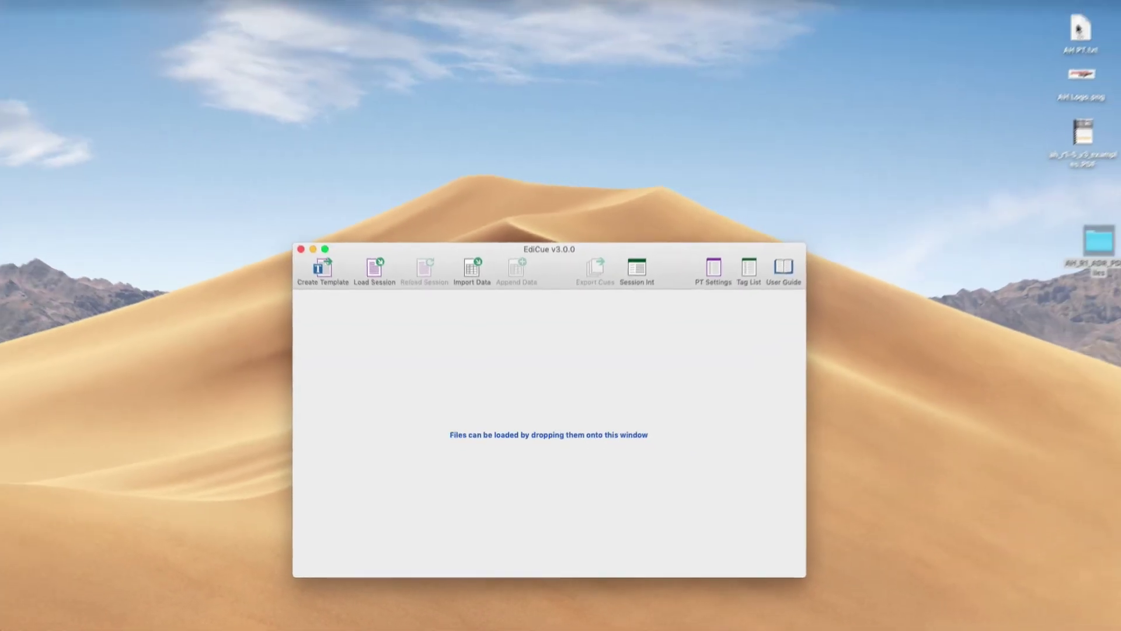
# Load AH PT.txt from the desktop, accept the listed production reasons, and show the export settings.
pyautogui.moveTo(1080, 29); pyautogui.dragTo(498, 388)
pyautogui.click(637, 507)
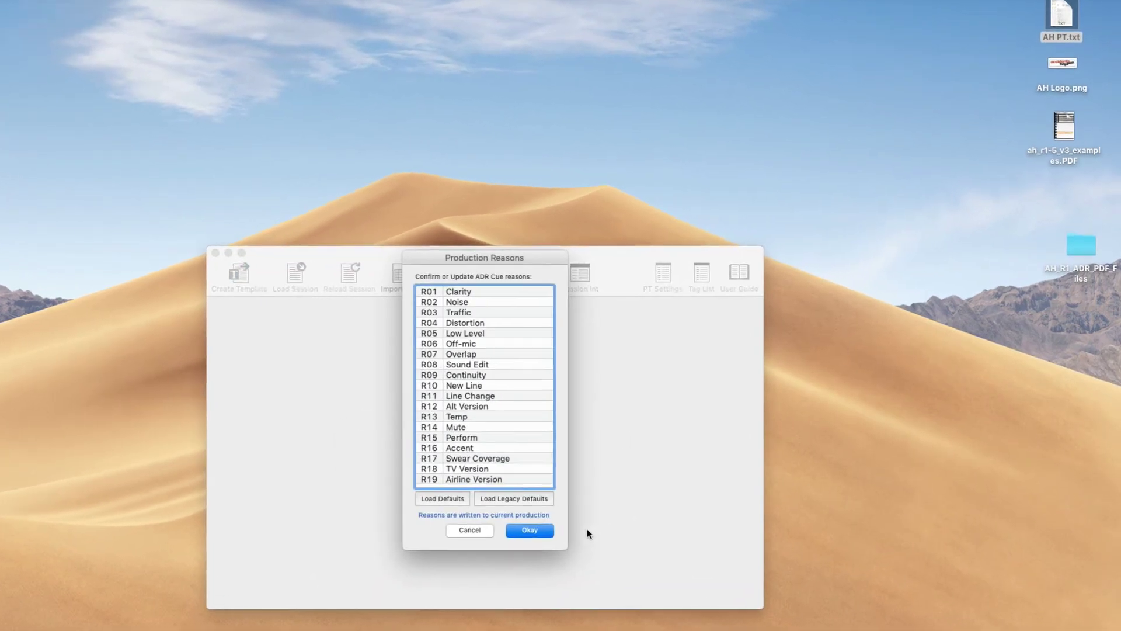
pyautogui.click(565, 522)
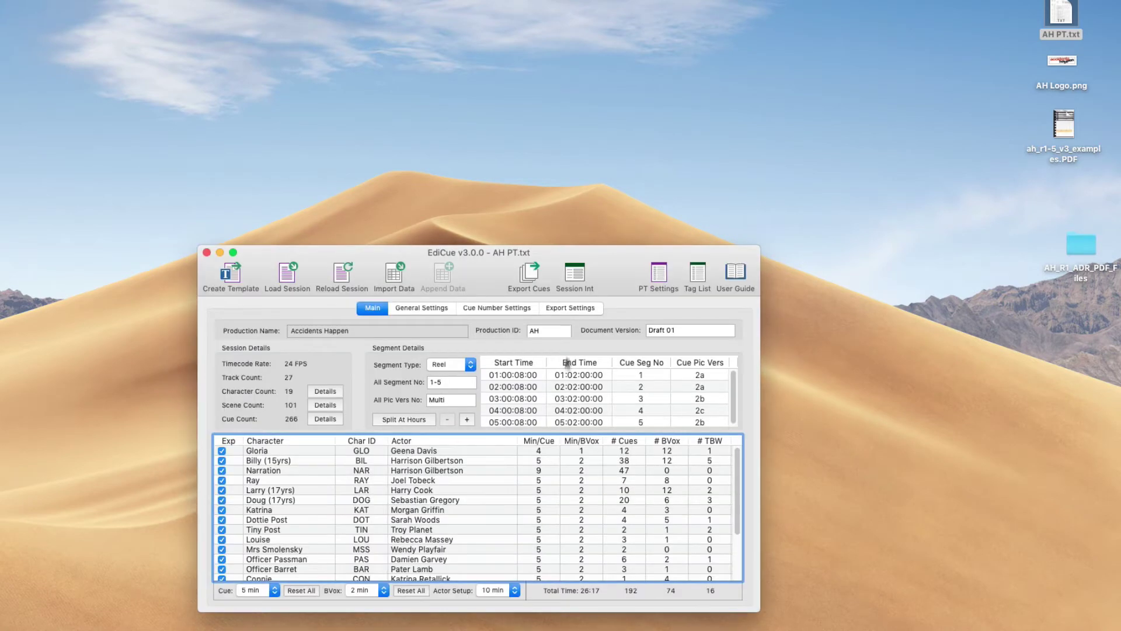
pyautogui.click(573, 307)
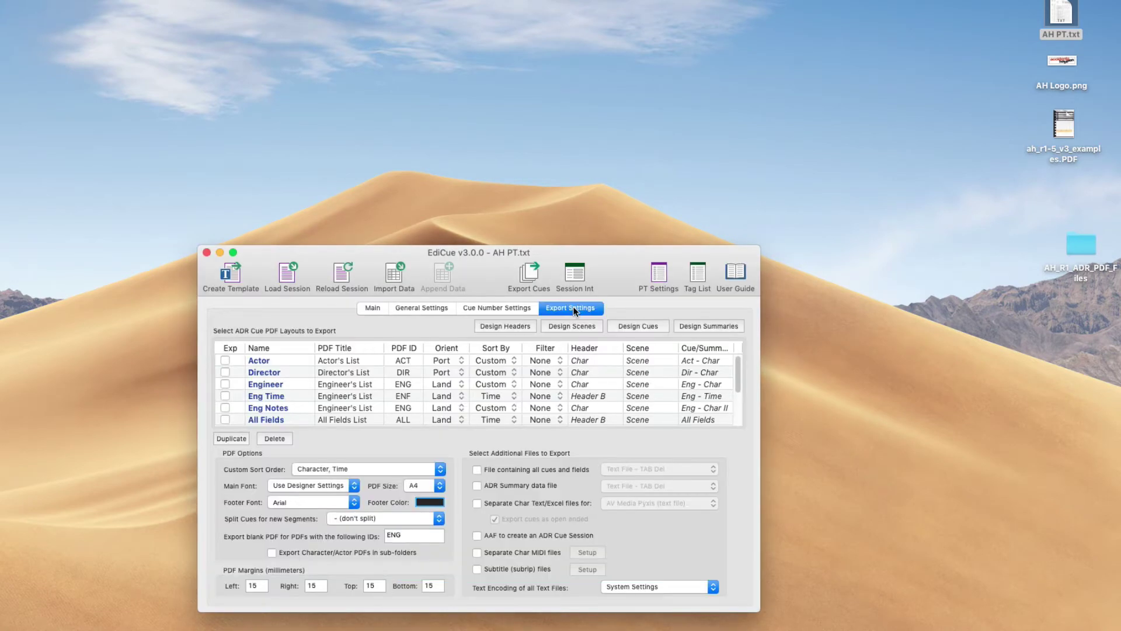
# Inspect the data field options for Gloria's HR:MN value in Summary B's portrait design, discarding any changes.
pyautogui.click(681, 326)
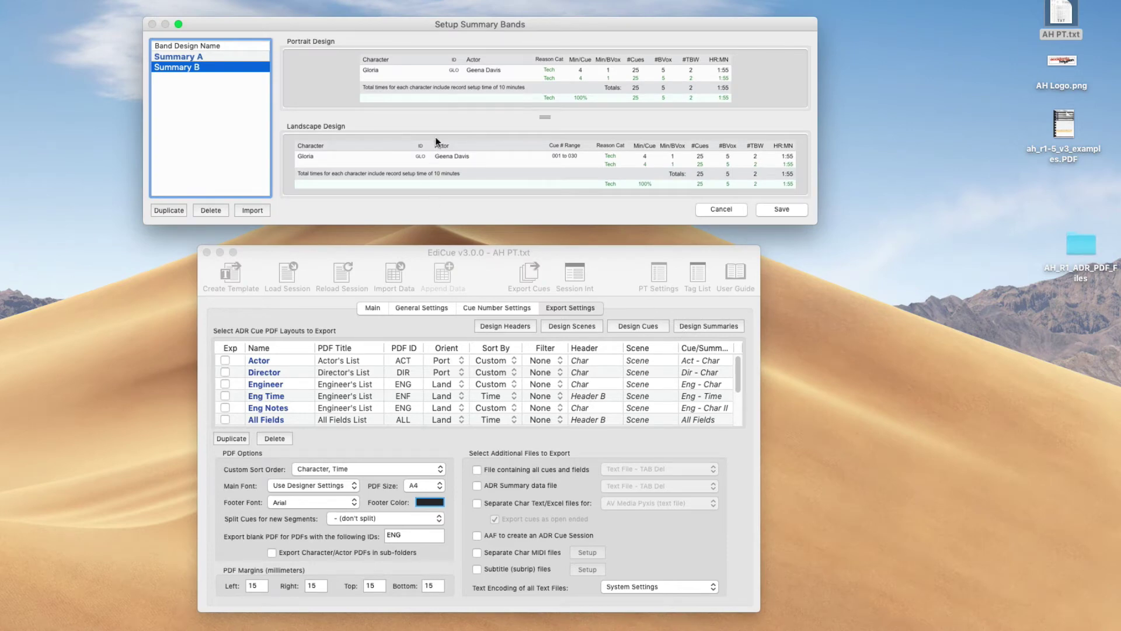
pyautogui.doubleClick(450, 86)
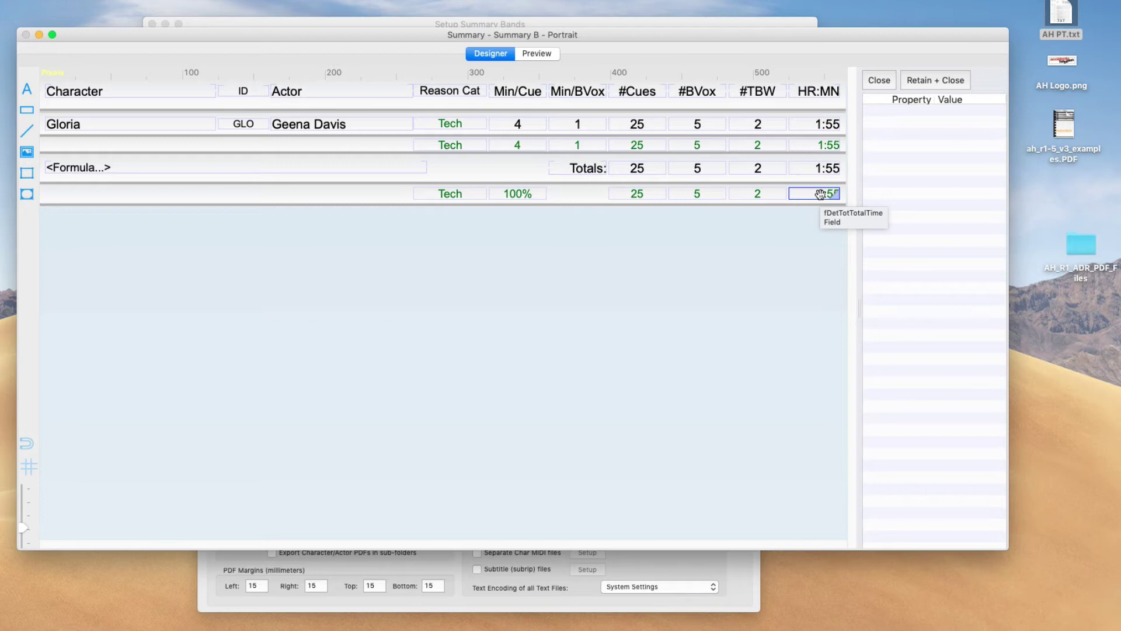
pyautogui.click(820, 124)
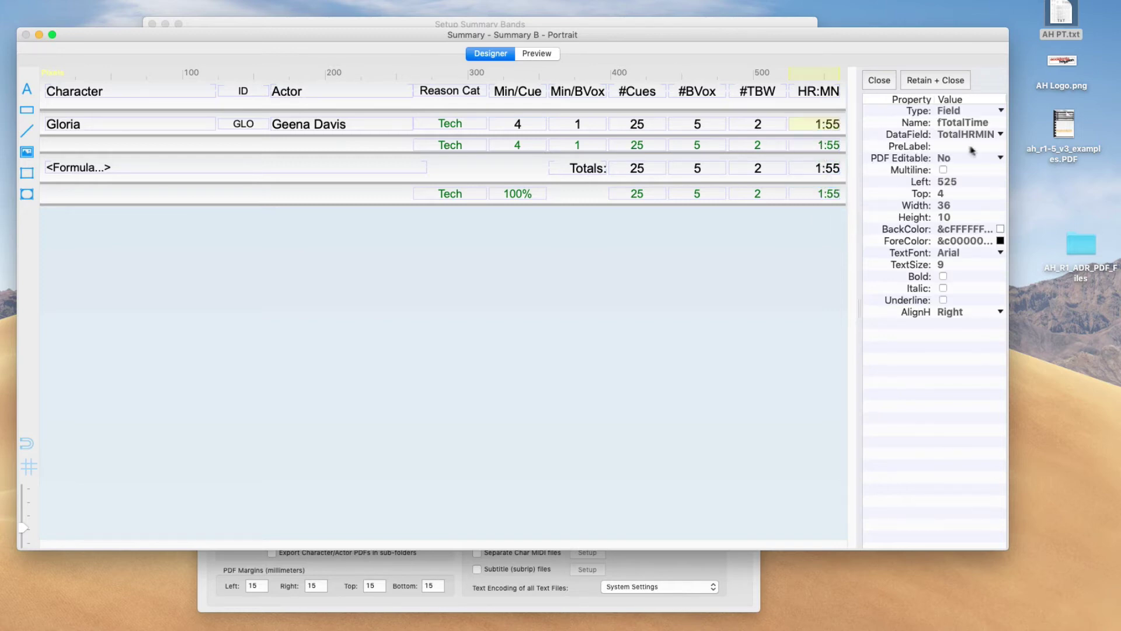
pyautogui.click(1000, 135)
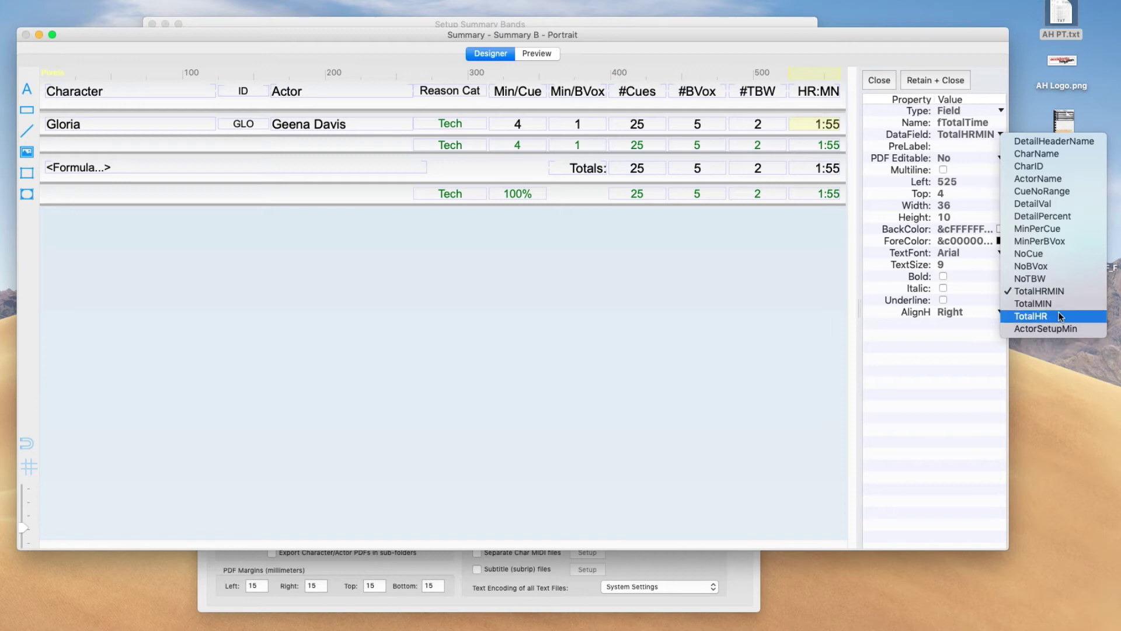
pyautogui.click(765, 270)
pyautogui.click(883, 85)
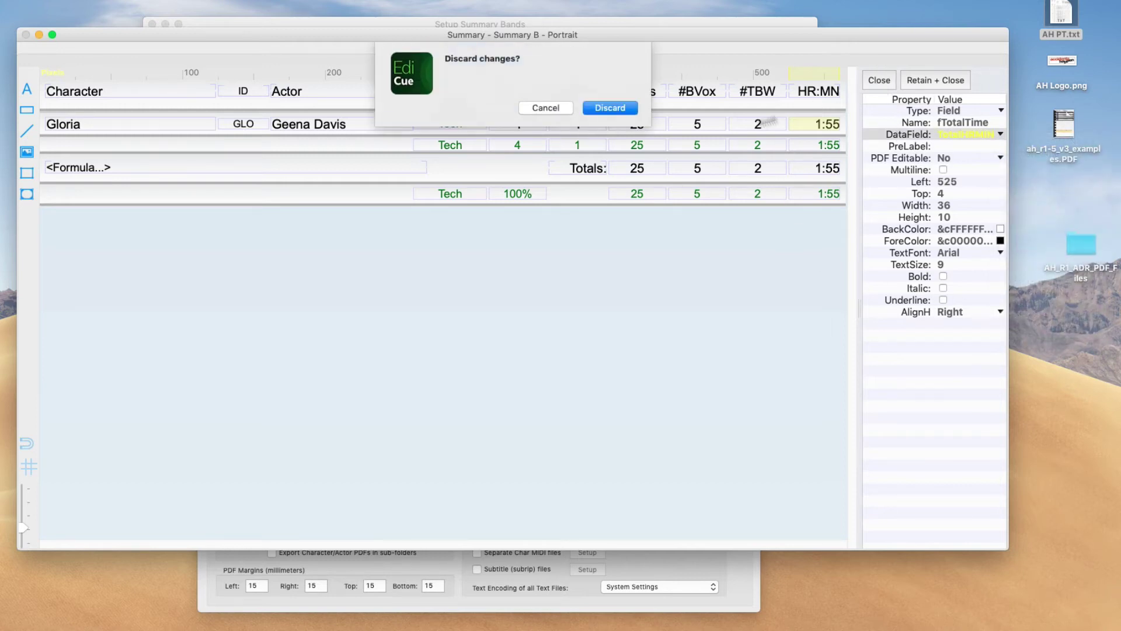
pyautogui.click(594, 108)
# View Summary B's landscape design without keeping changes, and close the summary band setup by saving it.
pyautogui.doubleClick(555, 165)
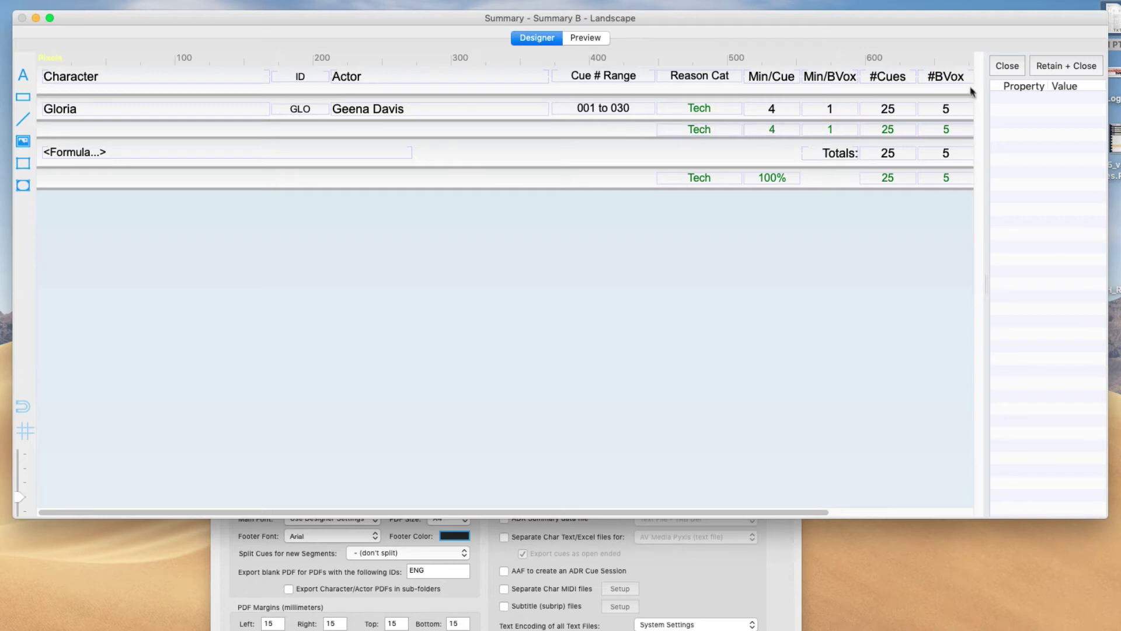
pyautogui.click(1006, 66)
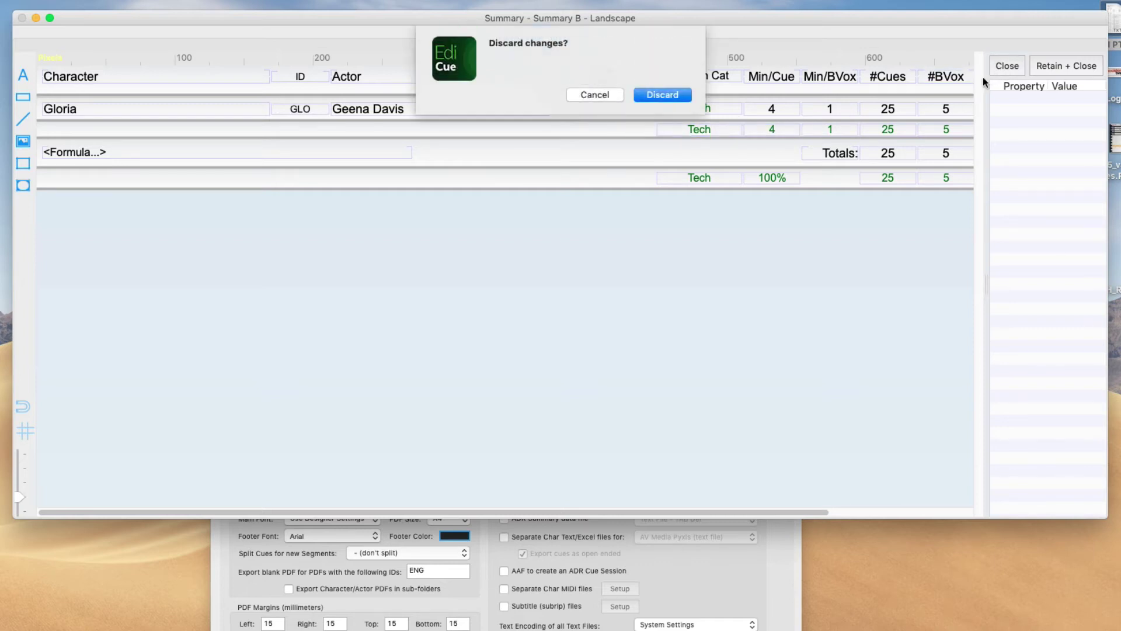
pyautogui.click(660, 95)
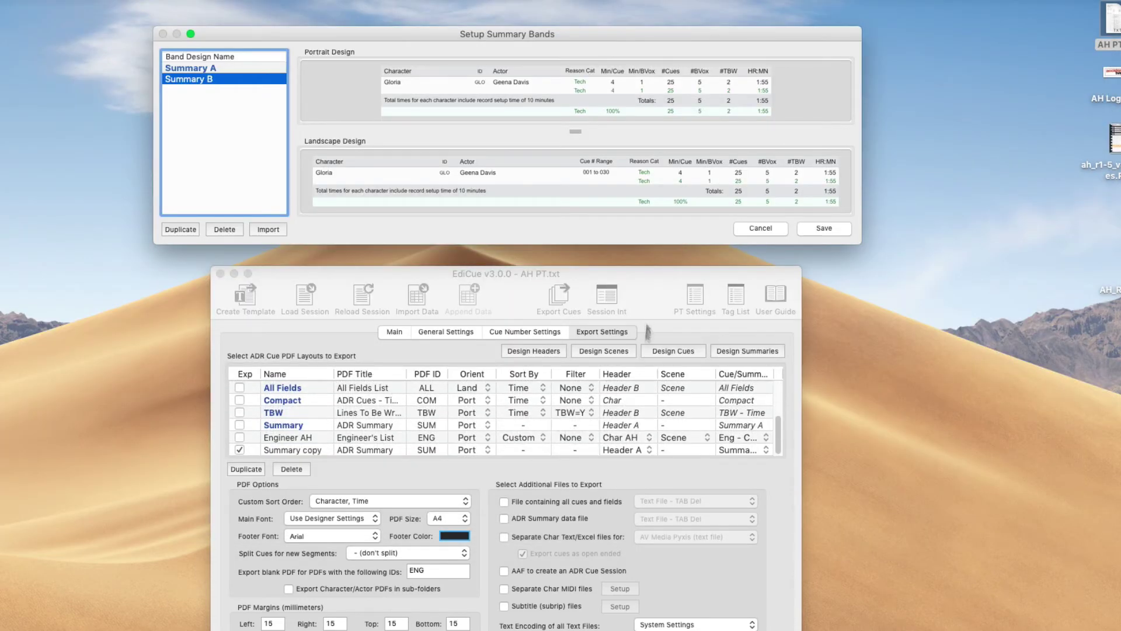
pyautogui.click(641, 293)
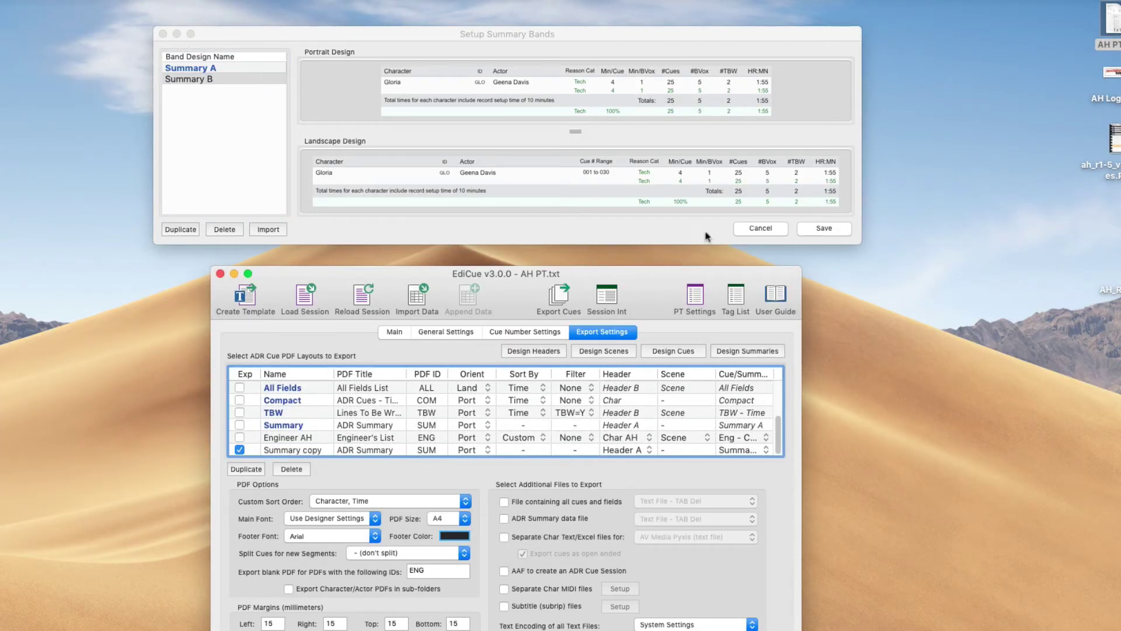
pyautogui.click(825, 229)
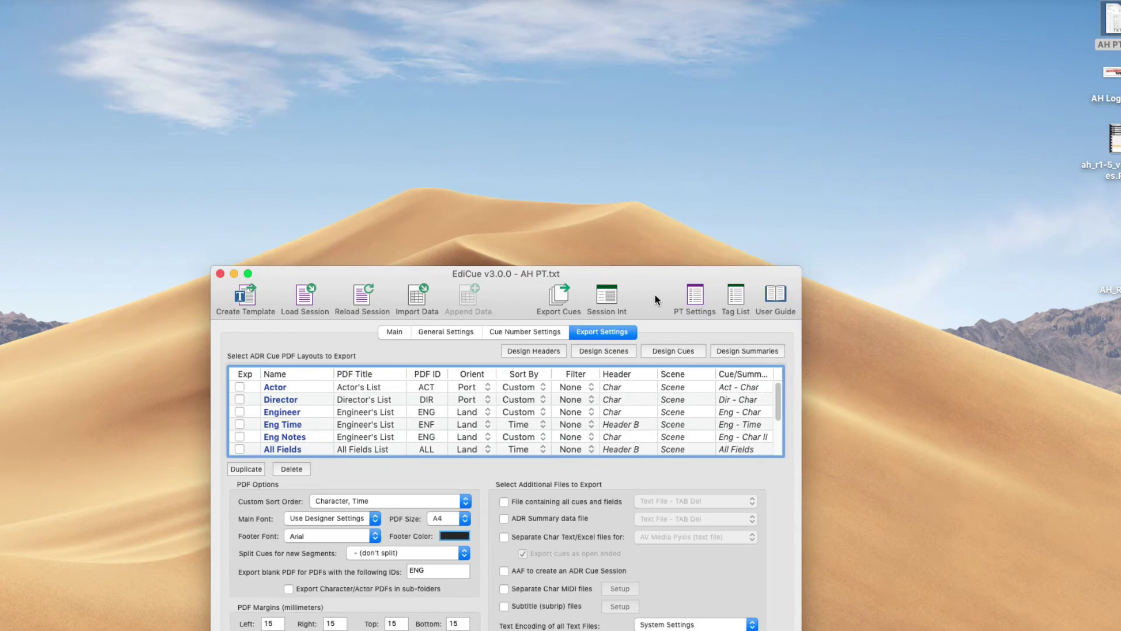
# Export the ADR summary PDF from the marked layout and open AH_R1-5__Summary.PDF from the AH_R1-5_ADR_PDF_Files folder.
pyautogui.click(559, 295)
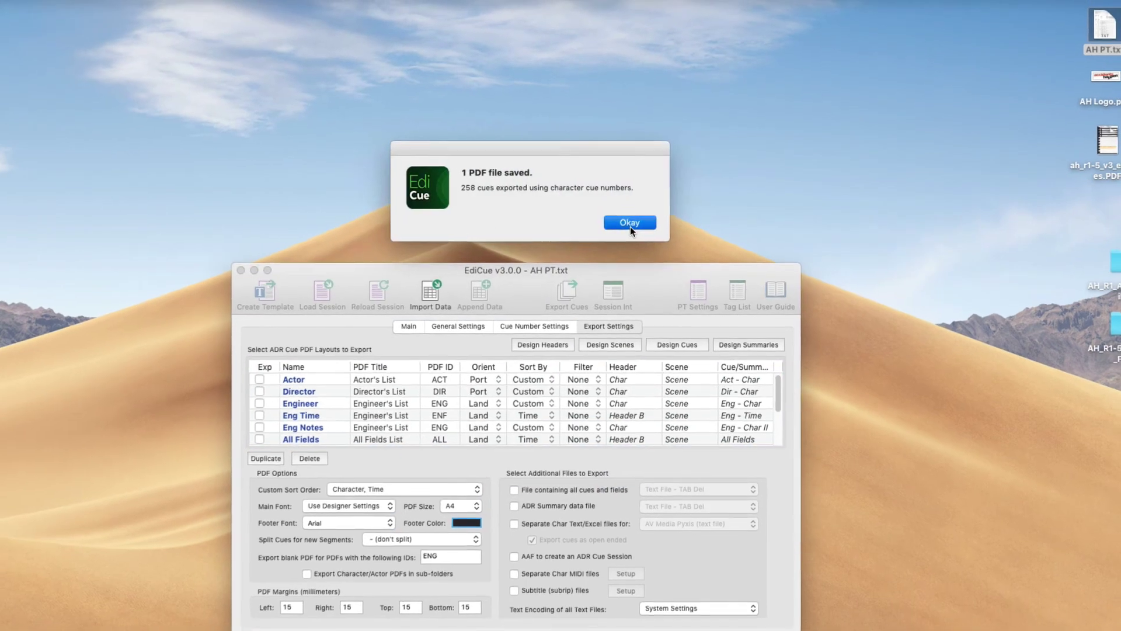
pyautogui.click(629, 225)
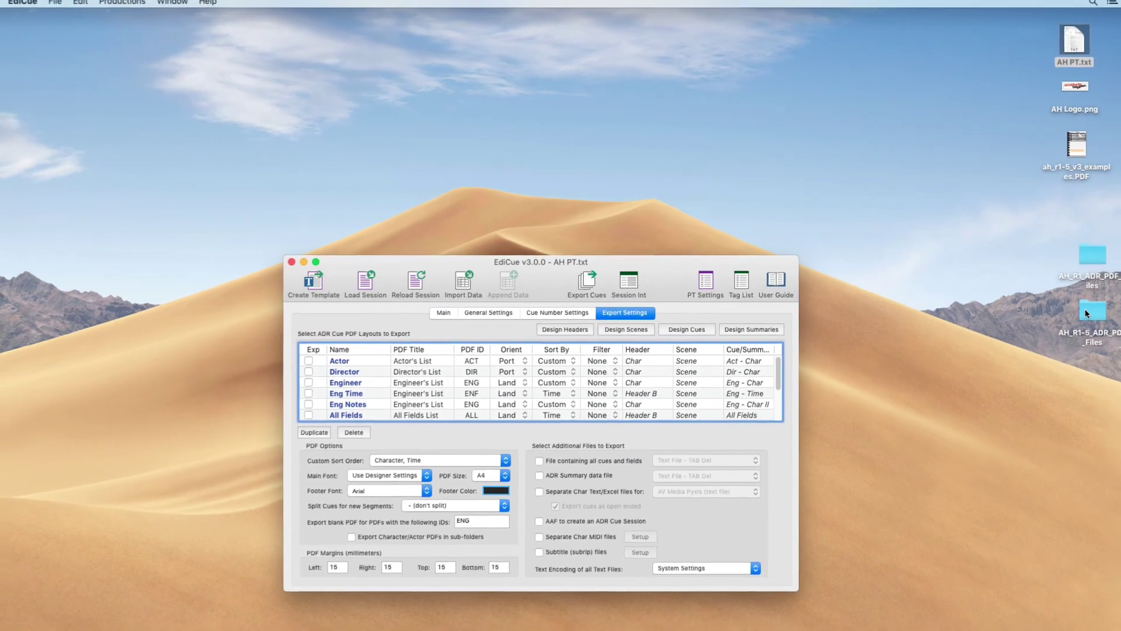
pyautogui.doubleClick(1116, 324)
pyautogui.doubleClick(479, 160)
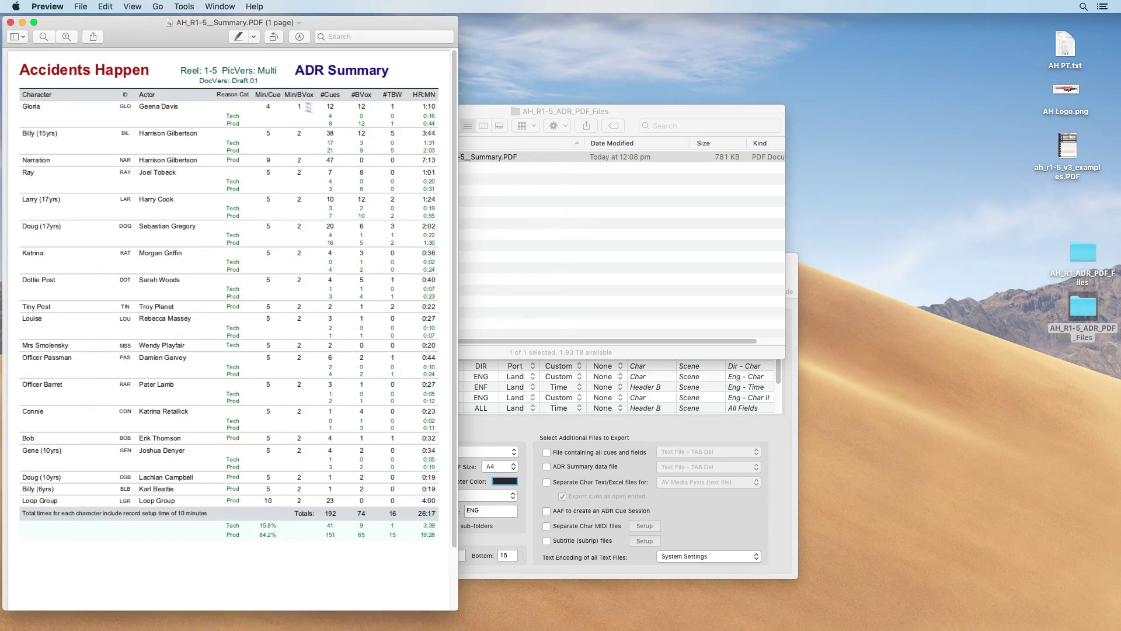
# Examine the summary's column headings, Min/BVox values and the Tech and Prod breakdown under the totals, and close the PDF.
pyautogui.moveTo(253, 94); pyautogui.dragTo(368, 95)
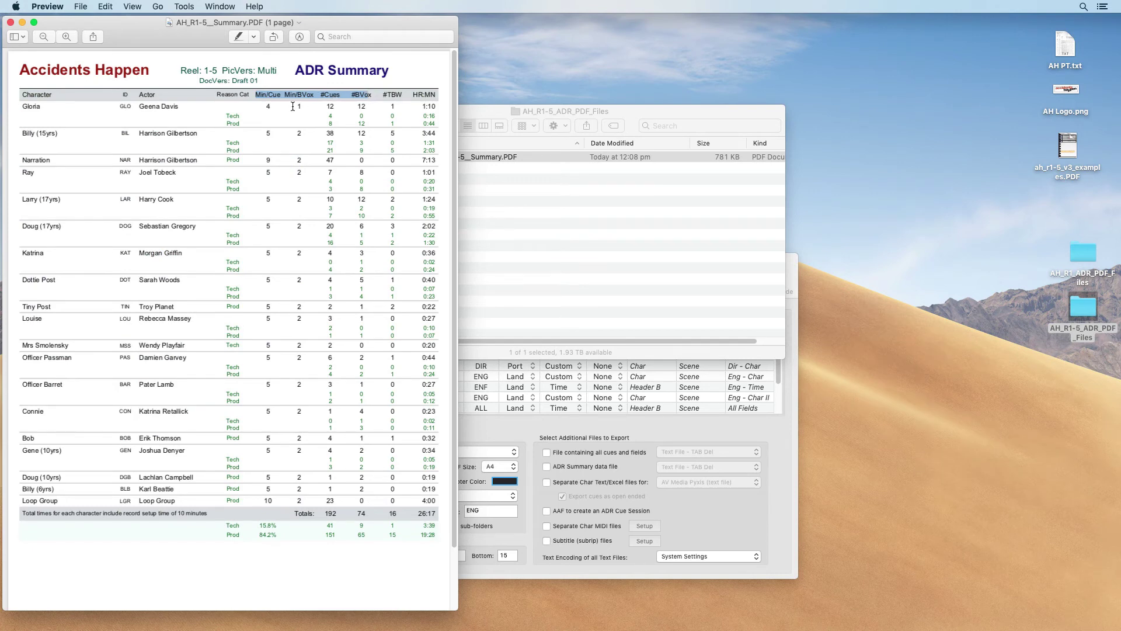
pyautogui.moveTo(294, 107); pyautogui.dragTo(336, 105)
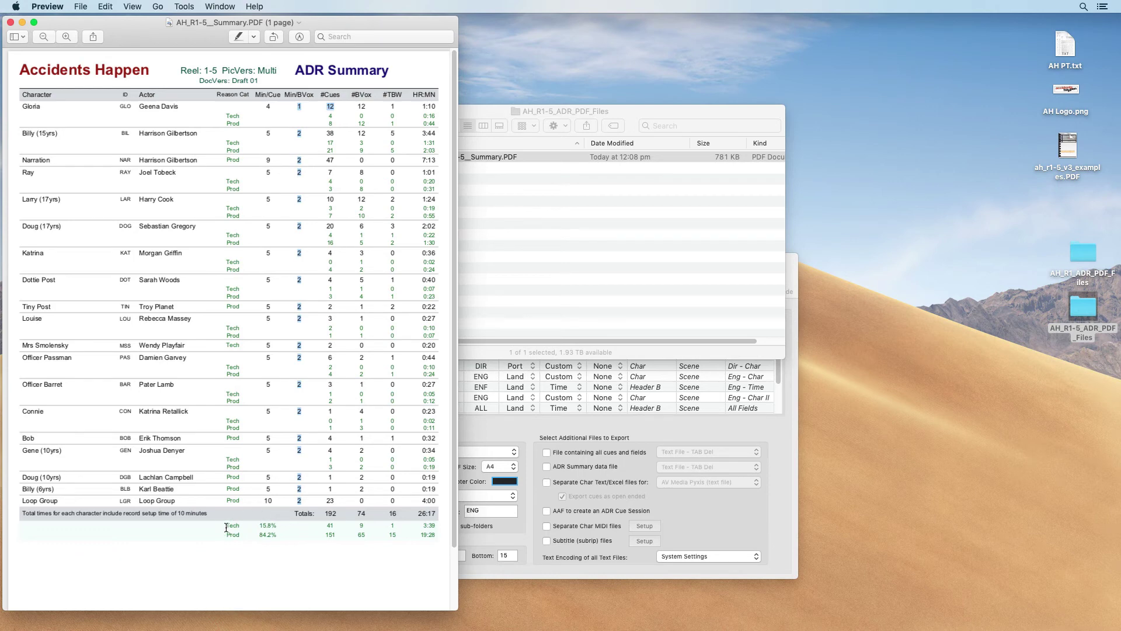
pyautogui.moveTo(226, 528); pyautogui.dragTo(437, 536)
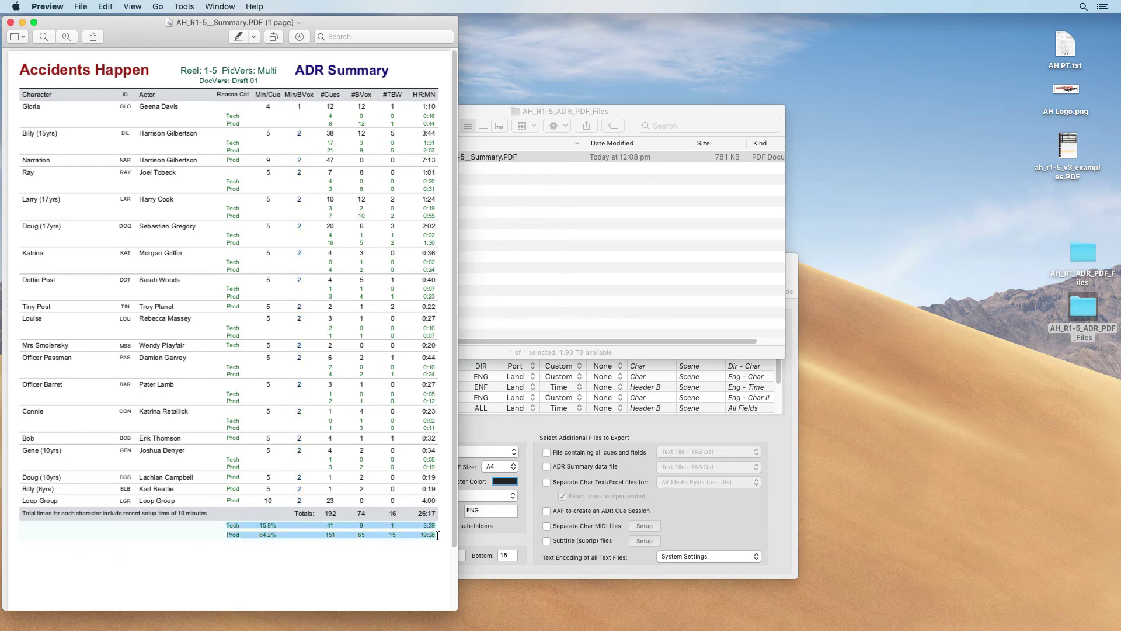
pyautogui.press('super+w')
# Return to EdiCue, open the Eng - Char copy cue band's portrait design, retain it, and save the cue bands.
pyautogui.click(729, 426)
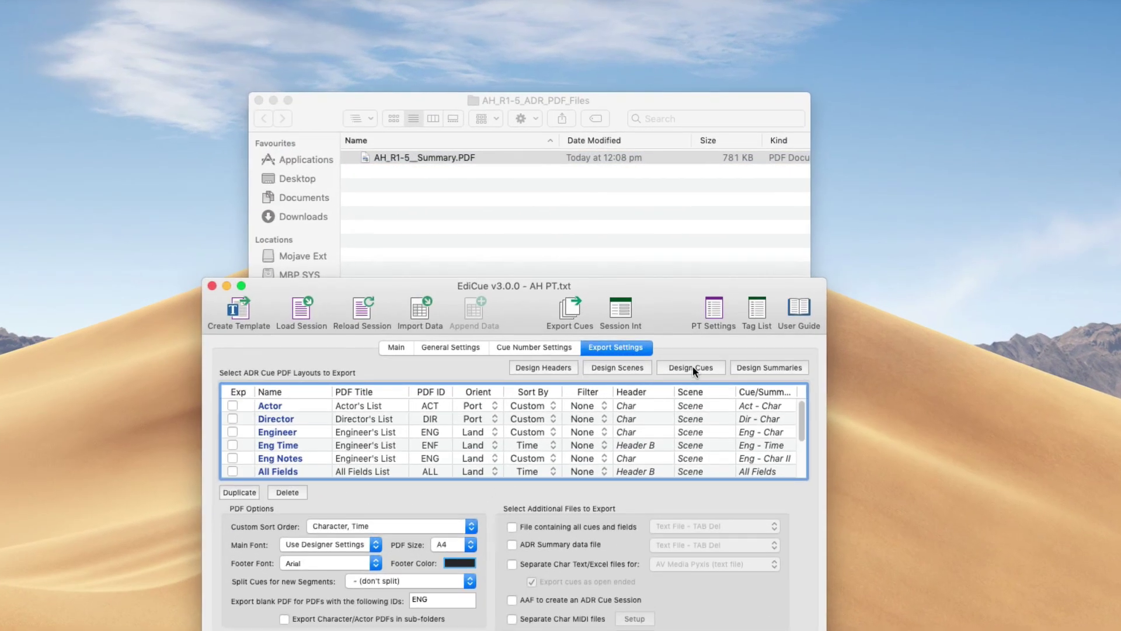
pyautogui.click(691, 324)
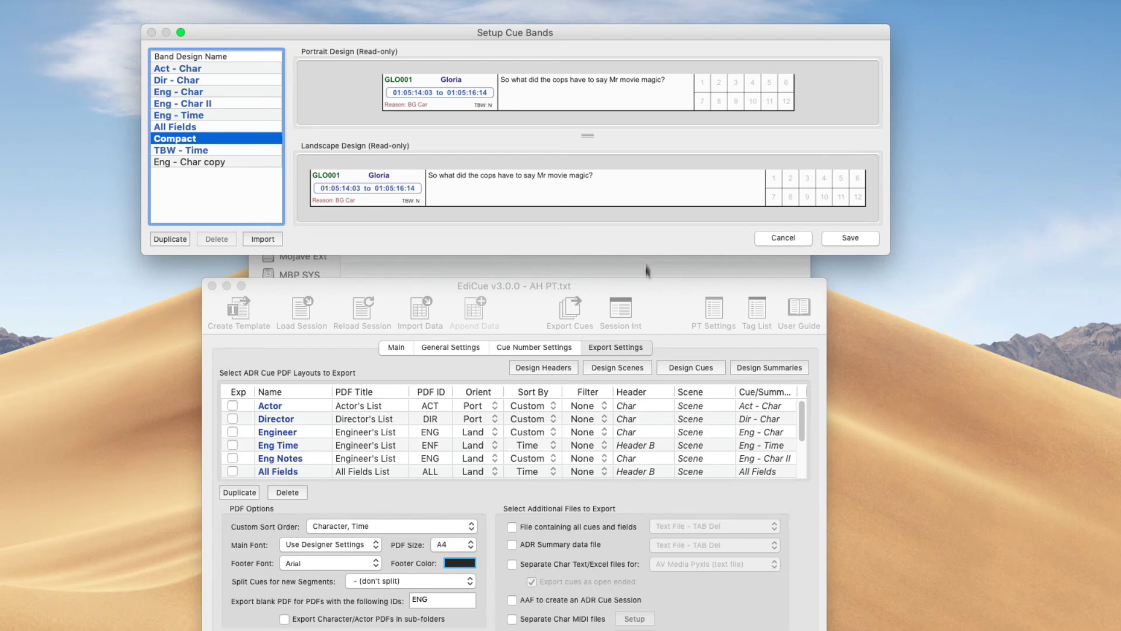
pyautogui.click(226, 163)
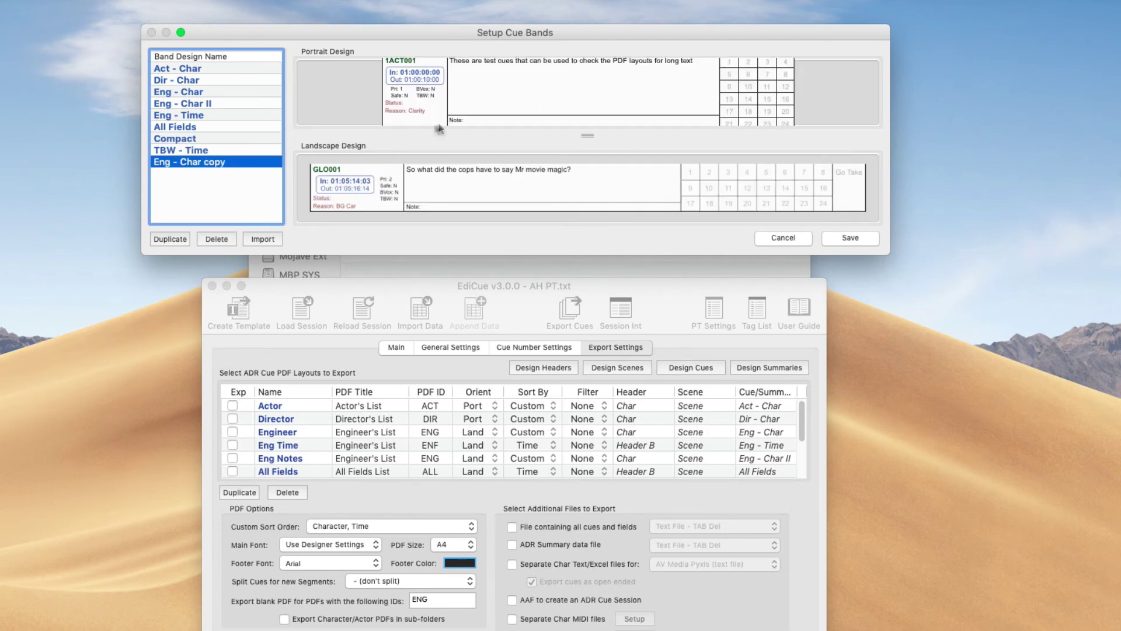
pyautogui.doubleClick(502, 99)
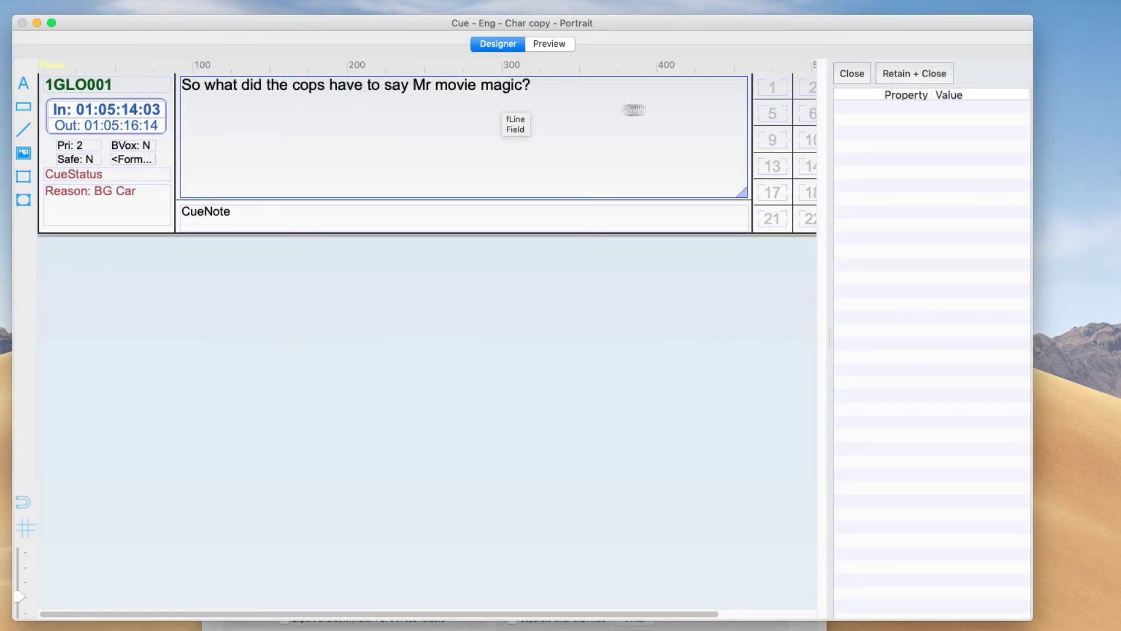
pyautogui.click(898, 74)
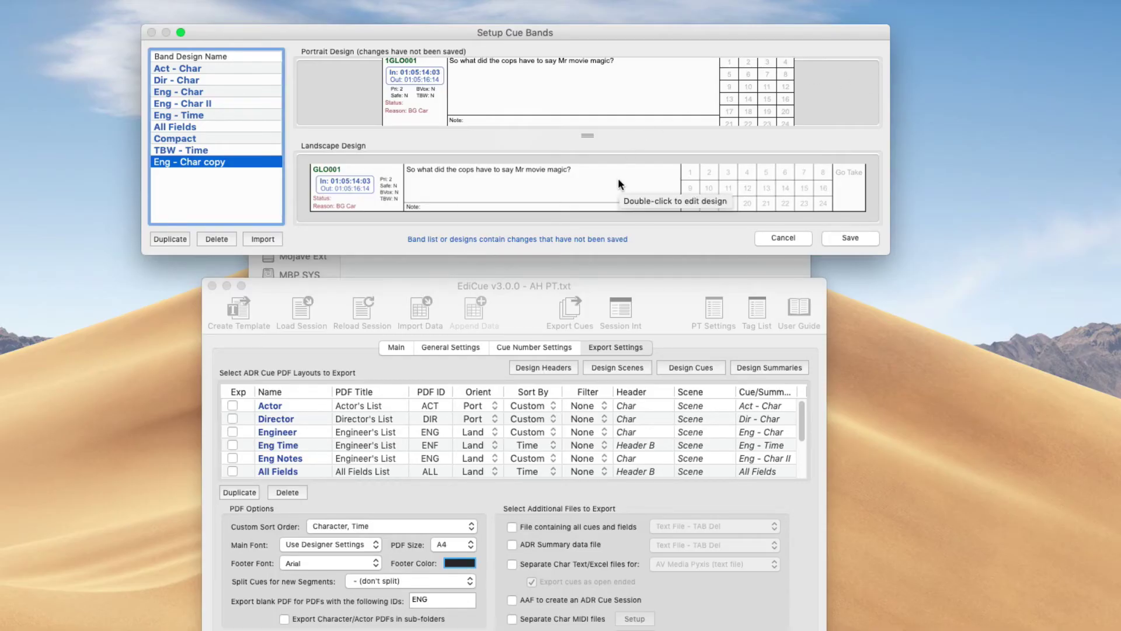
pyautogui.click(847, 239)
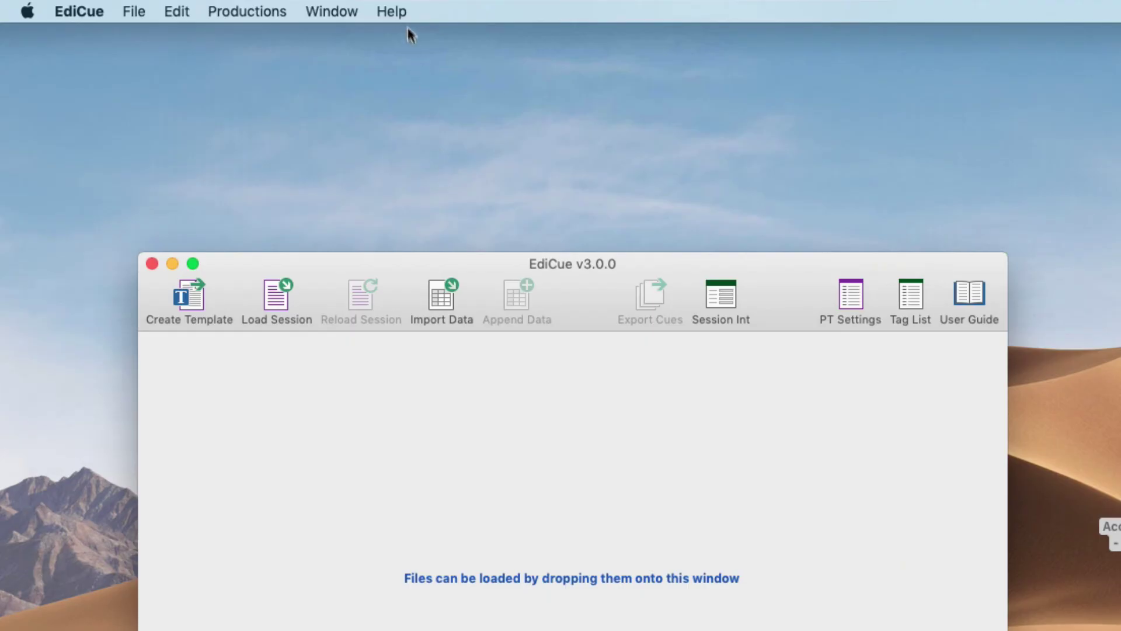
# Show EdiCue's list of help resources.
pyautogui.click(391, 11)
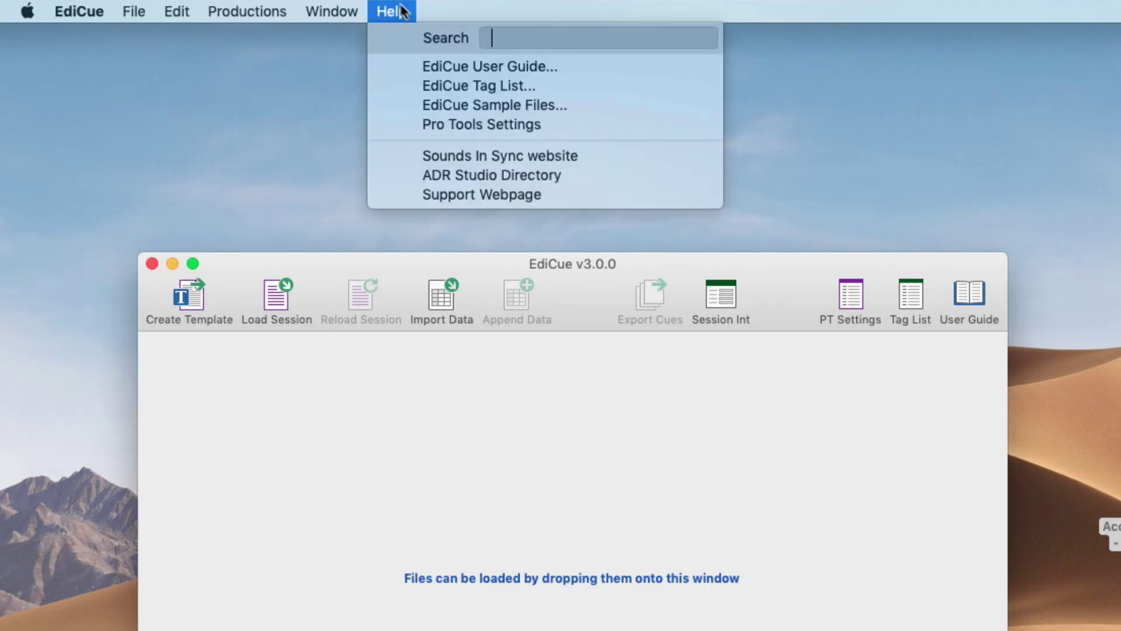